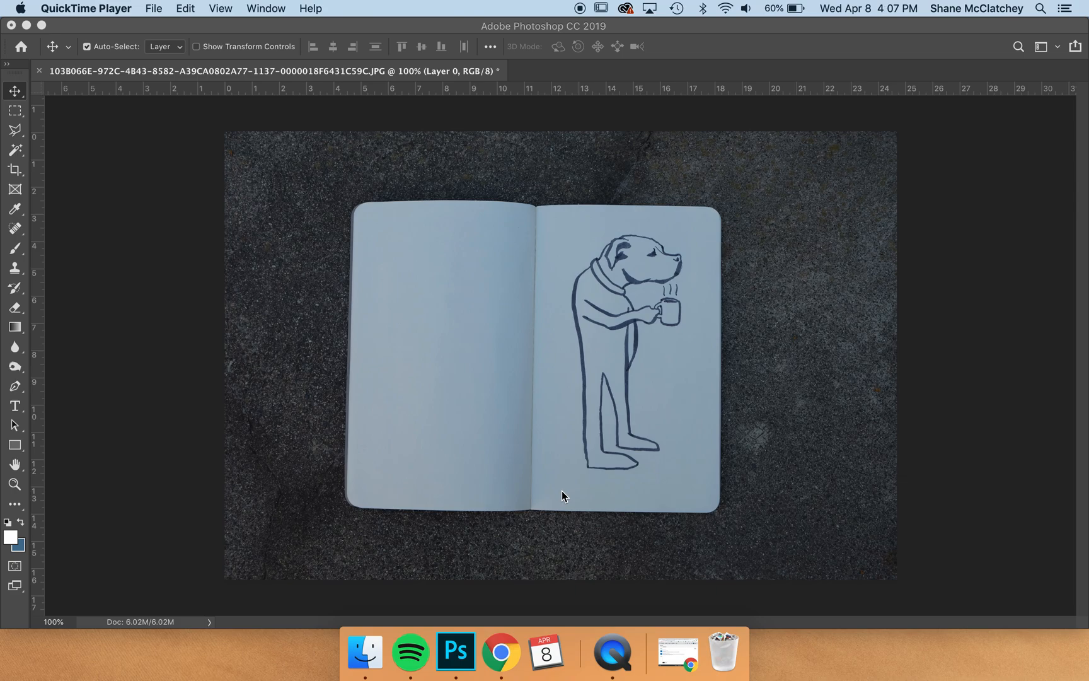
Crop the sketchbook photo to the right-hand page so only the dog drawing on its paper remains
click(561, 492)
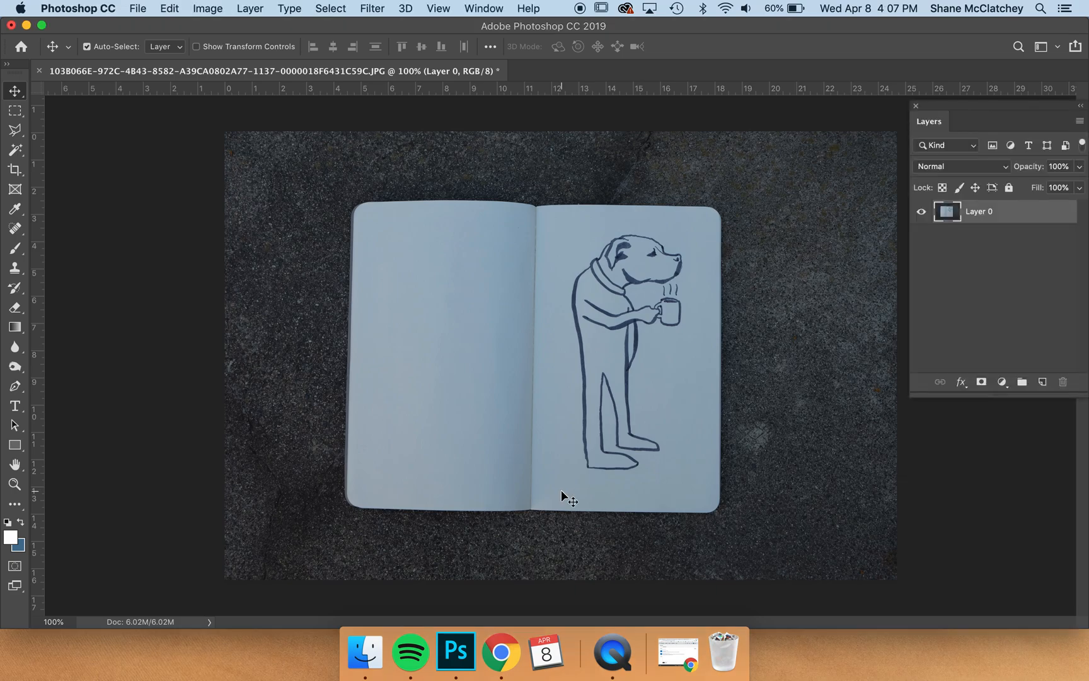
key(c)
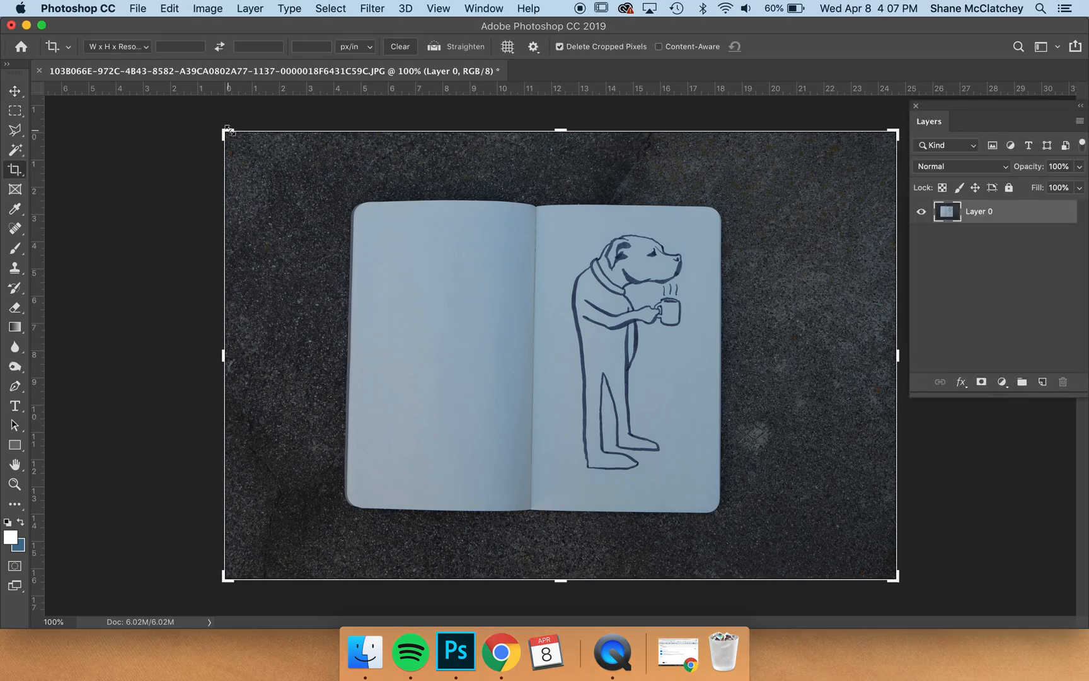
drag(224, 128, 385, 170)
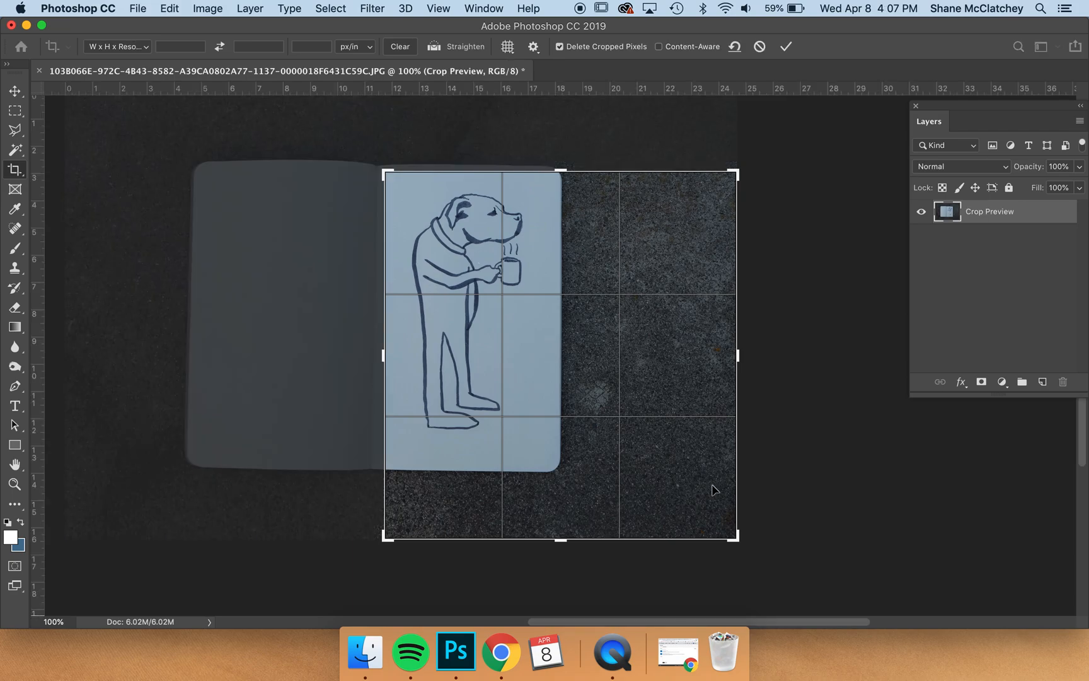
drag(734, 534, 643, 496)
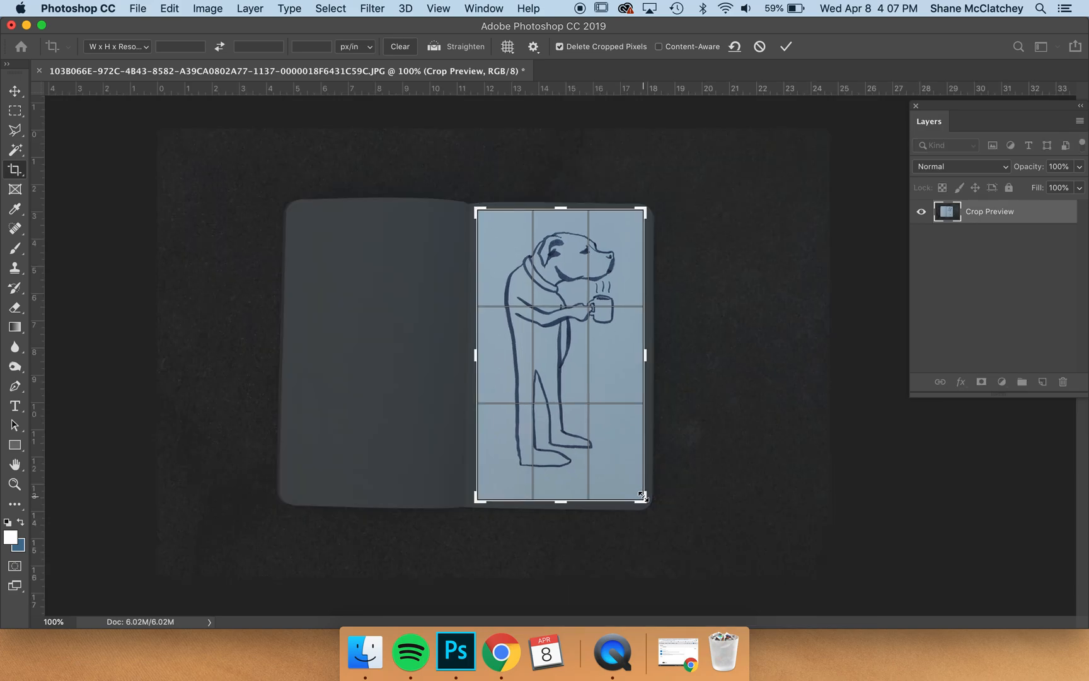
key(Return)
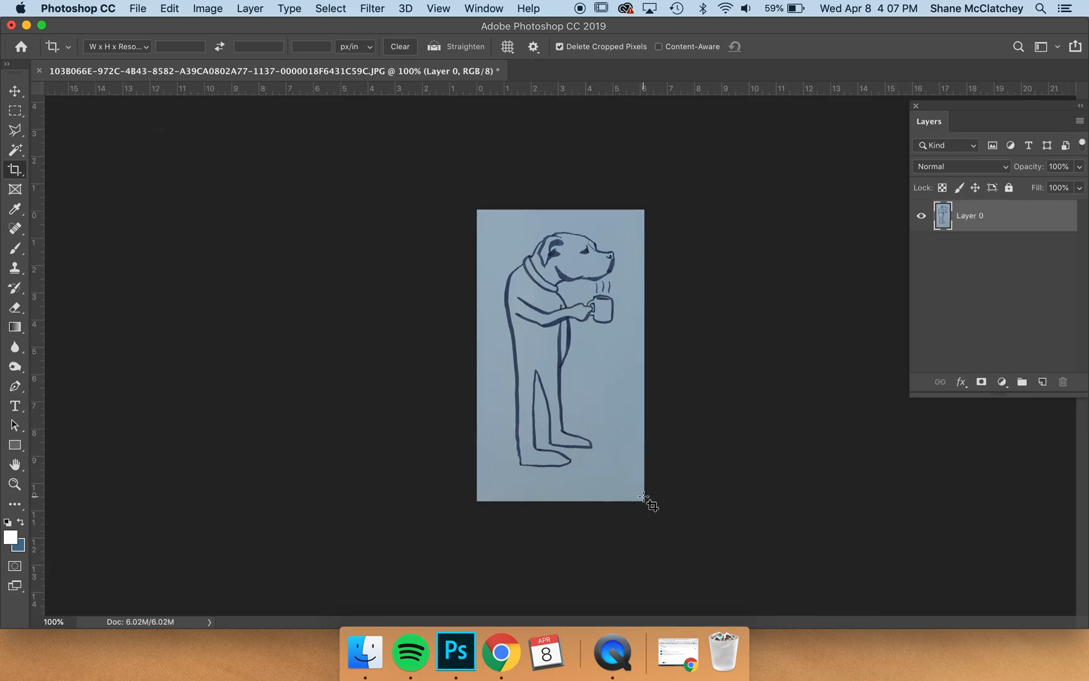
key(v)
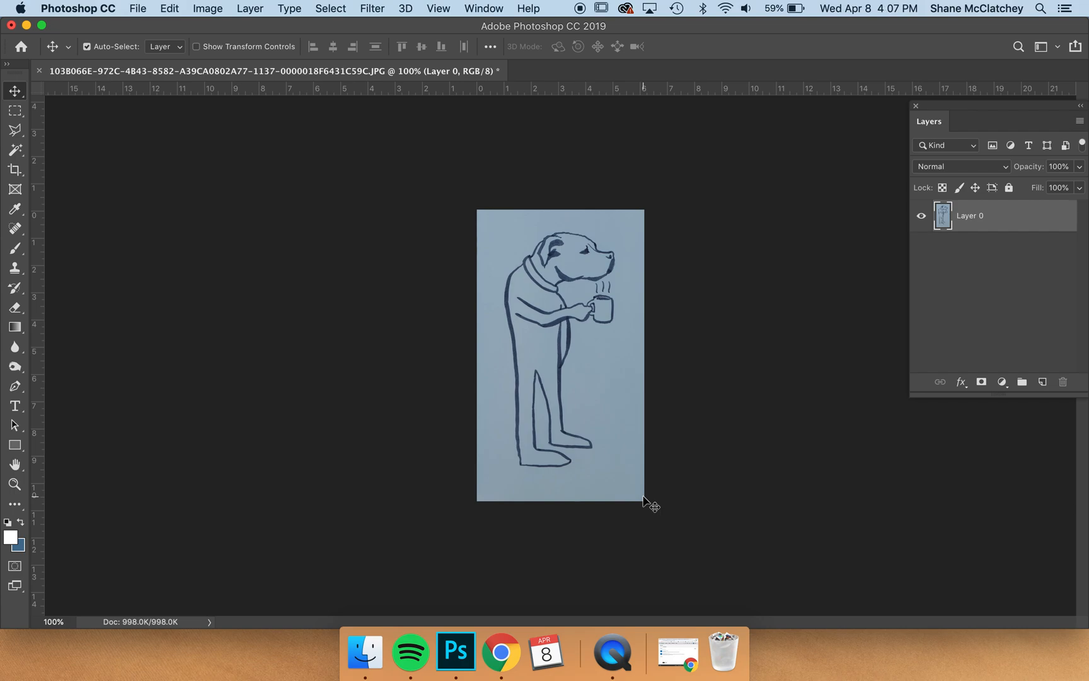
Convert the cropped dog drawing to grayscale with a Black & White adjustment using the Default preset
key(super+0)
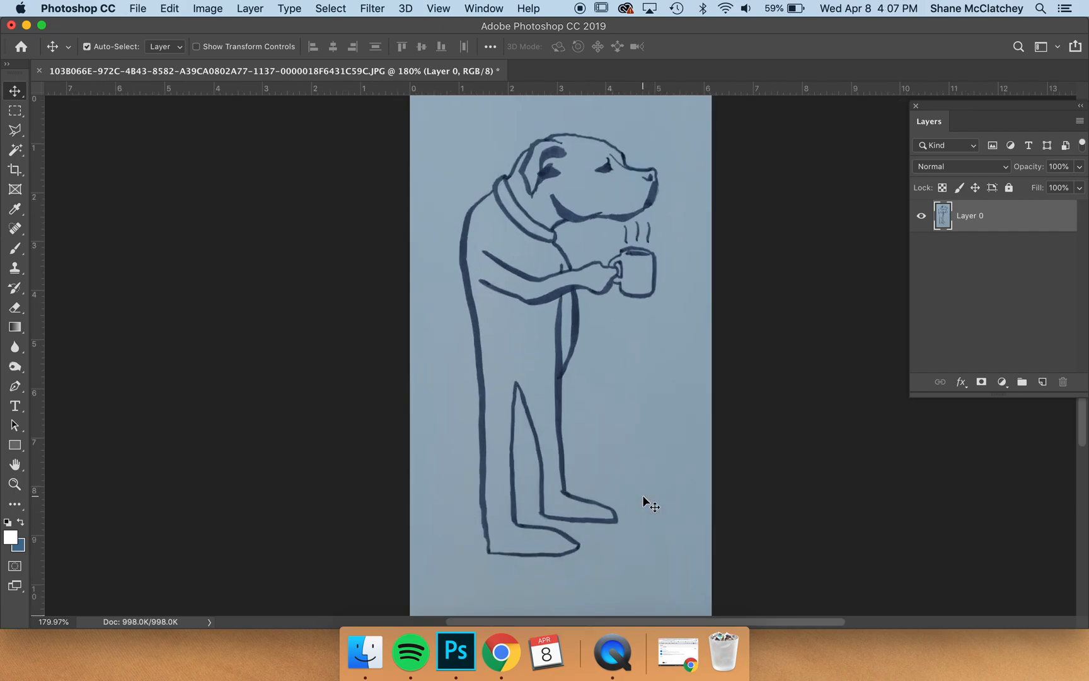
key(super+1)
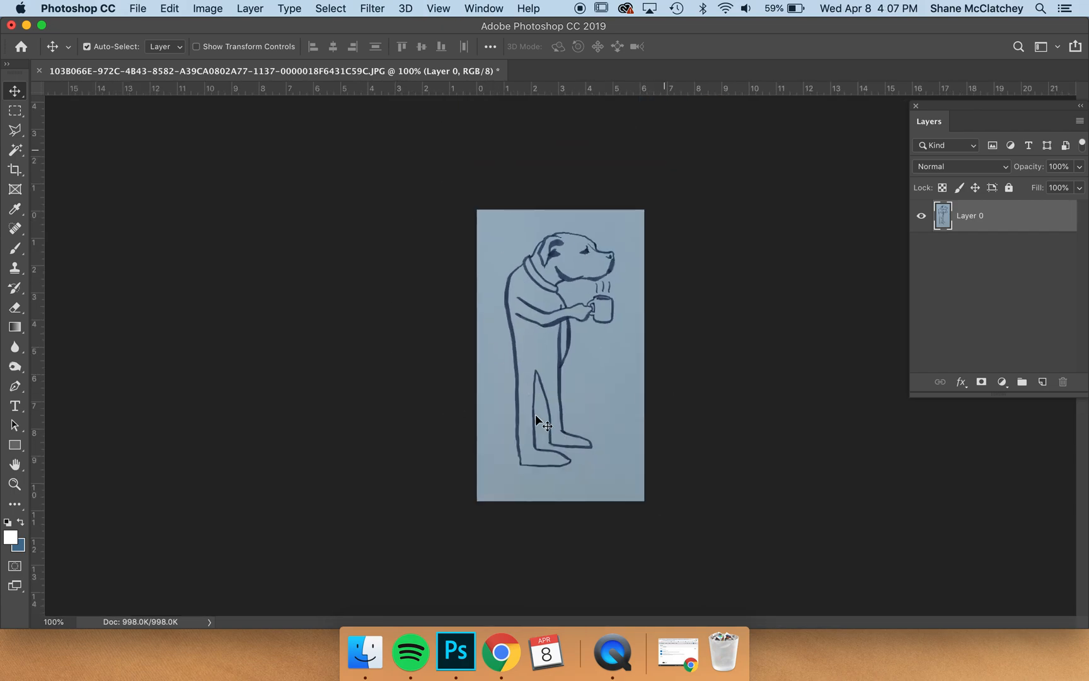
key(super+equal)
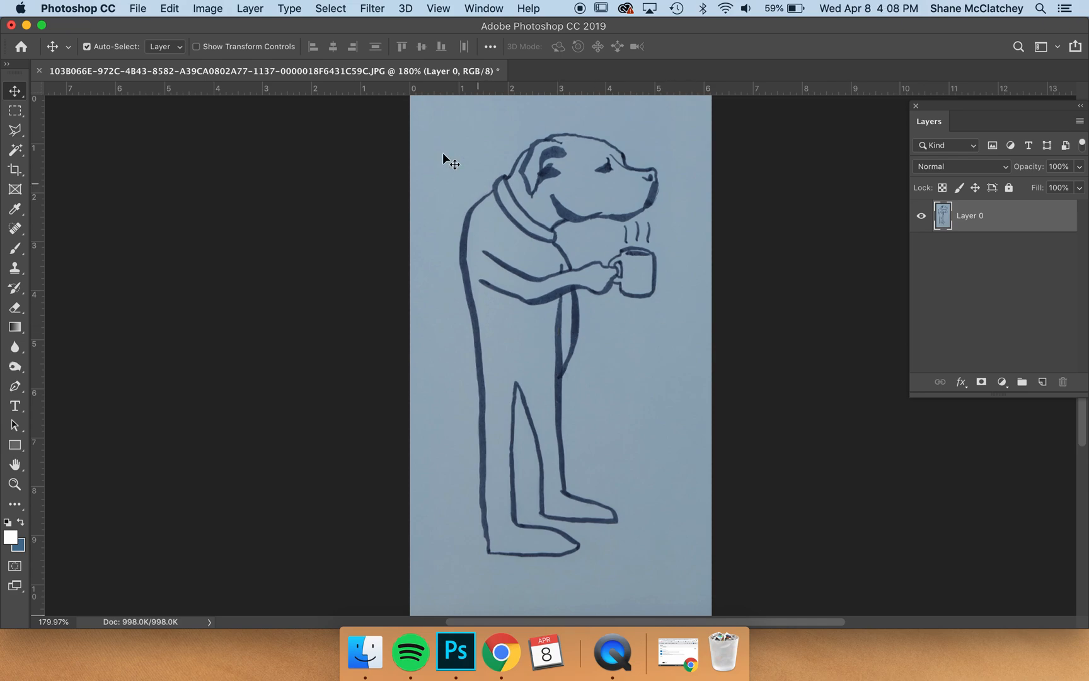
click(208, 8)
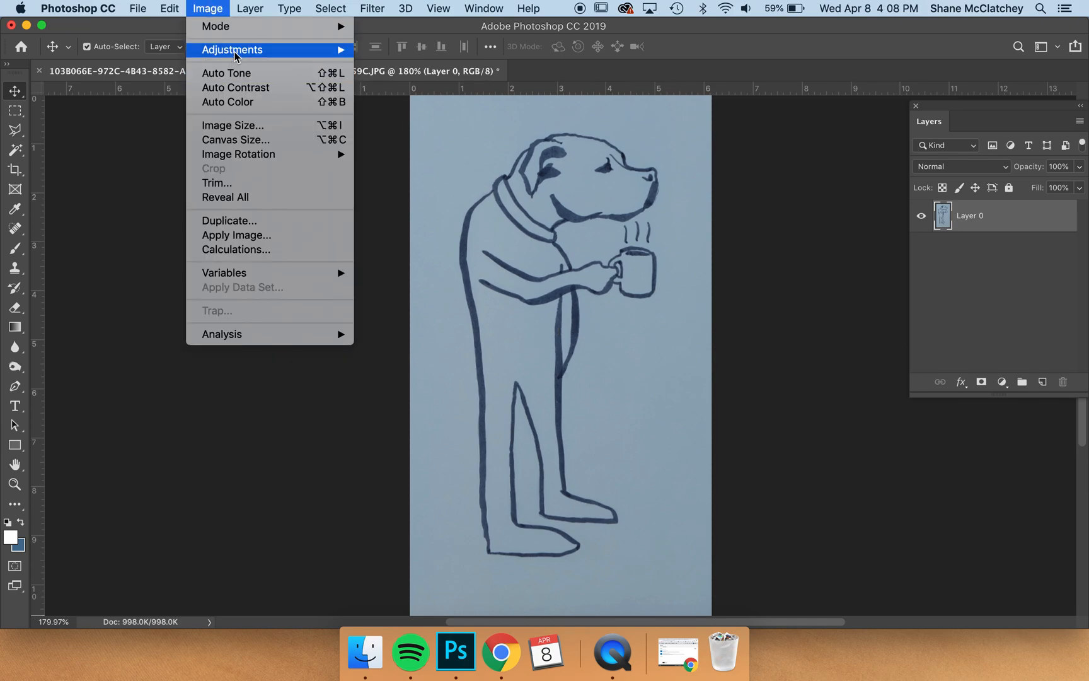
mouse_move(235, 52)
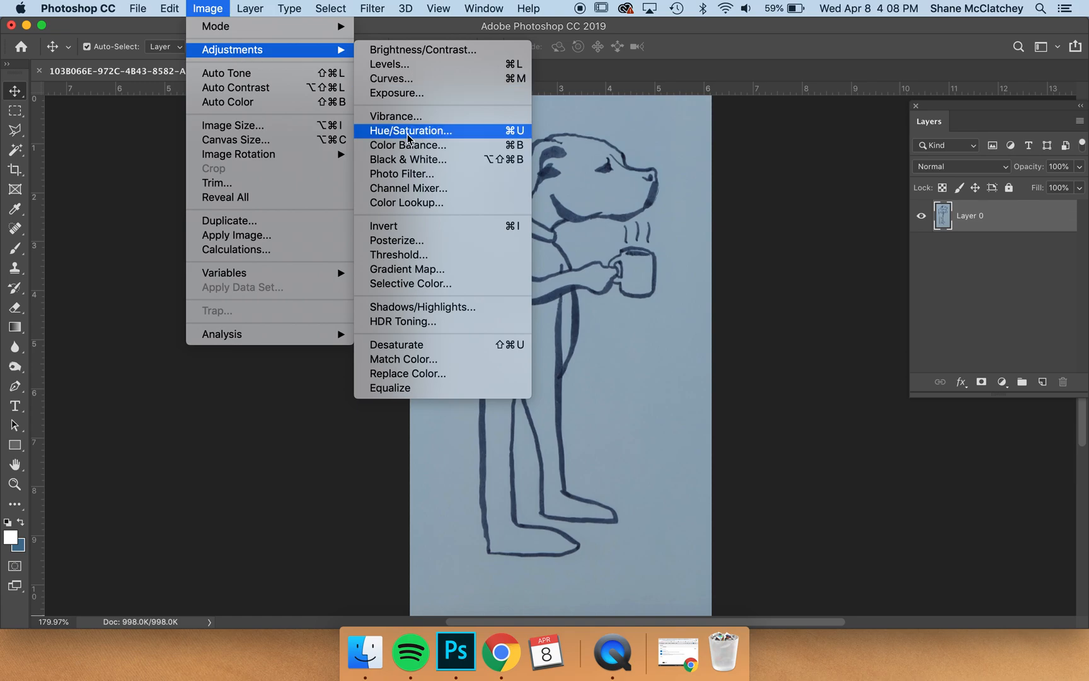
click(411, 160)
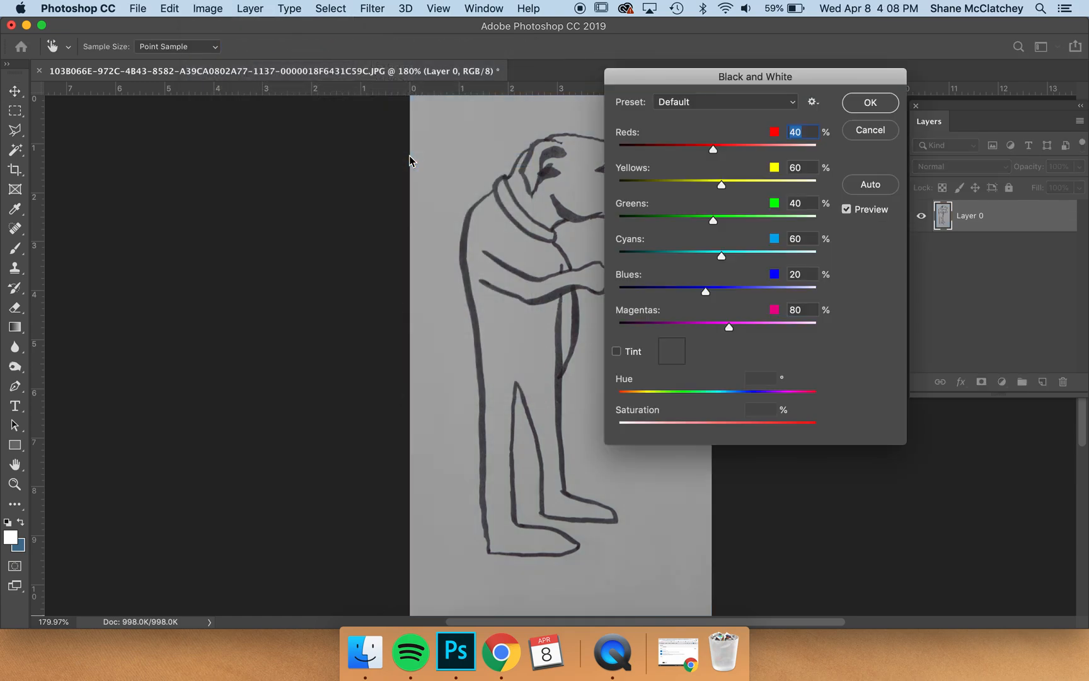
click(870, 103)
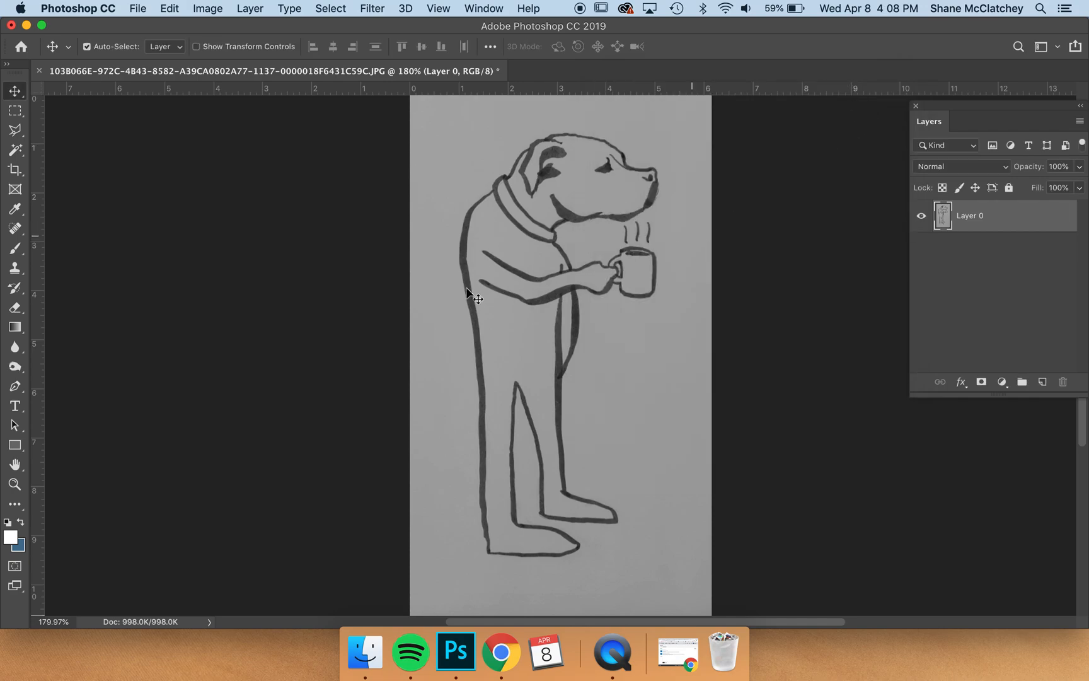
click(207, 8)
mouse_move(227, 54)
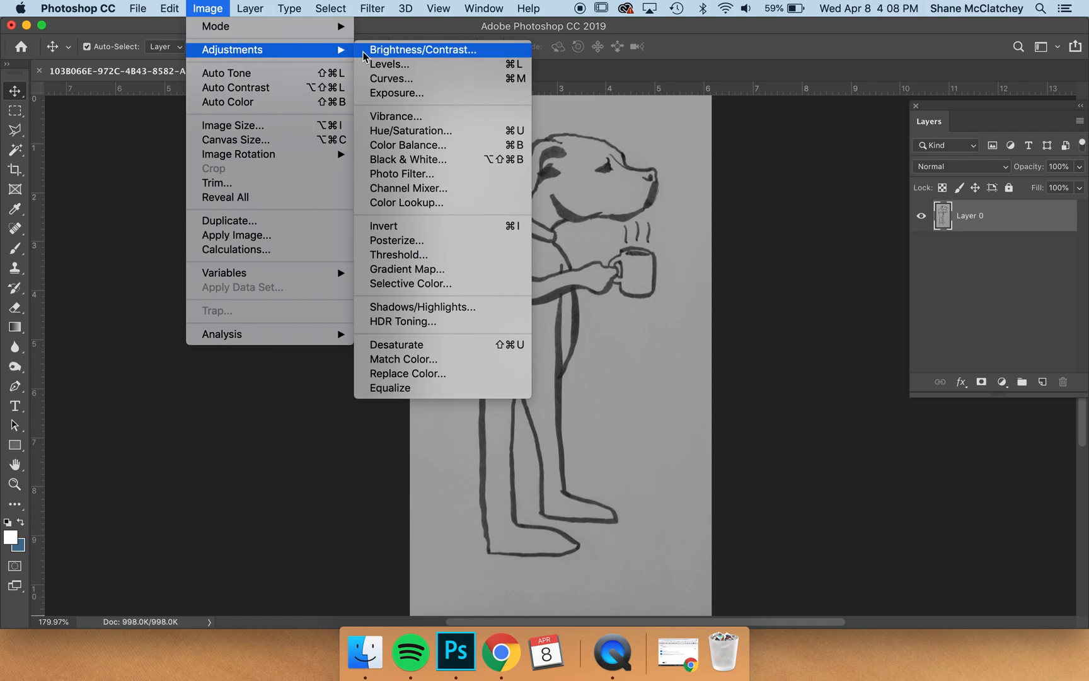
click(376, 68)
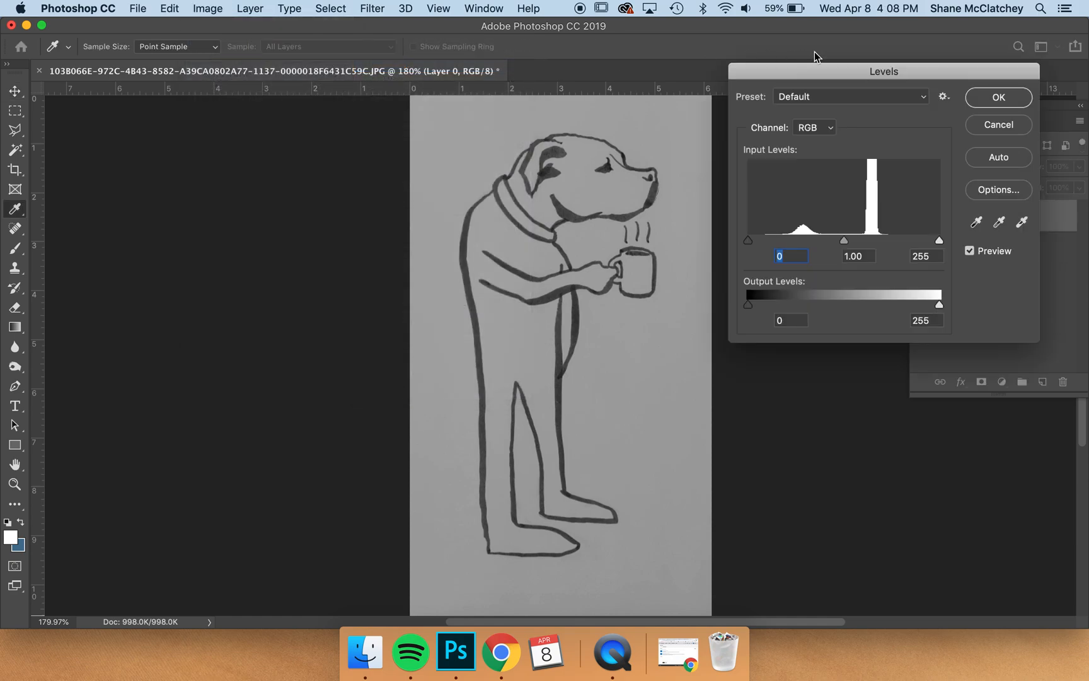
drag(782, 70, 795, 76)
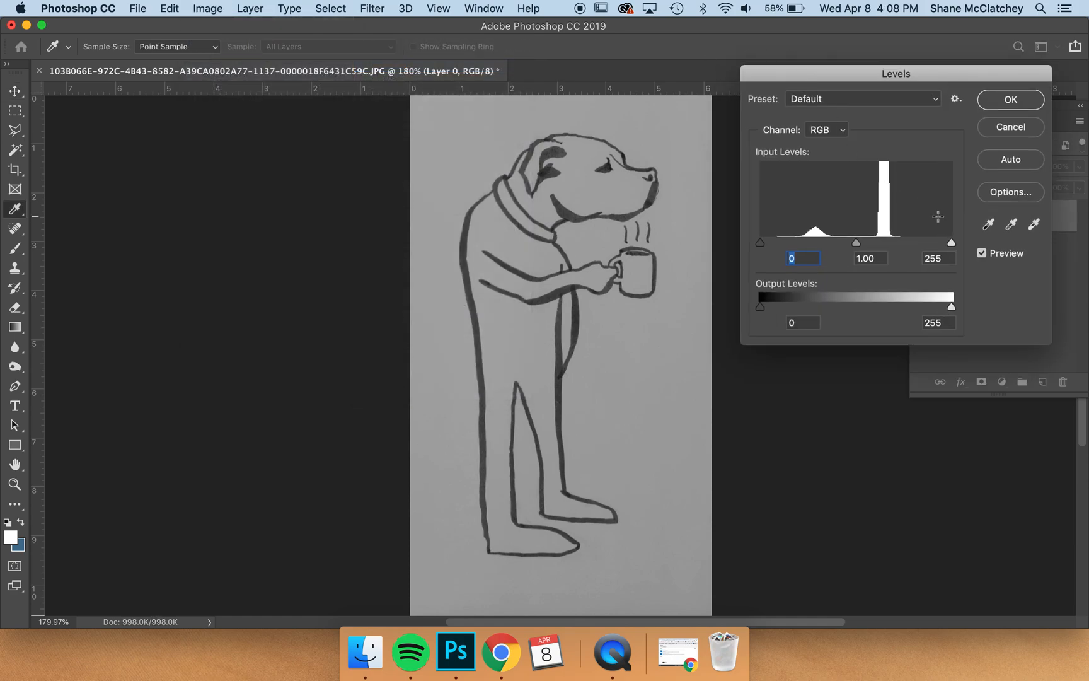
click(989, 129)
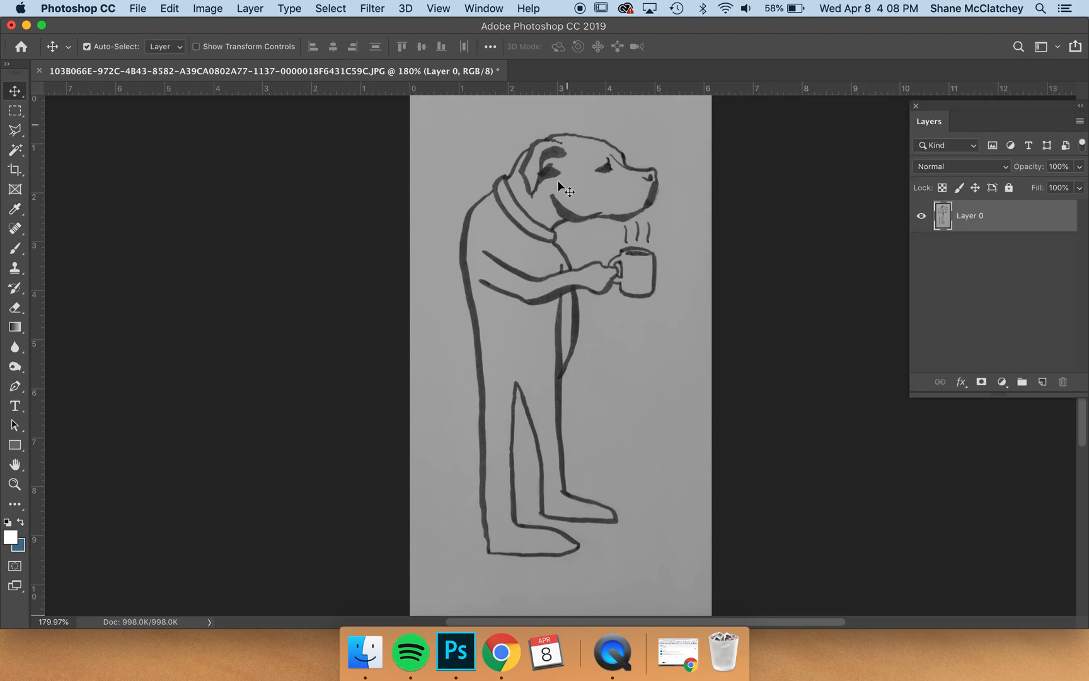
Try a Brightness/Contrast adjustment on the drawing with brightness about 79 and contrast about 73, and discard it
click(207, 8)
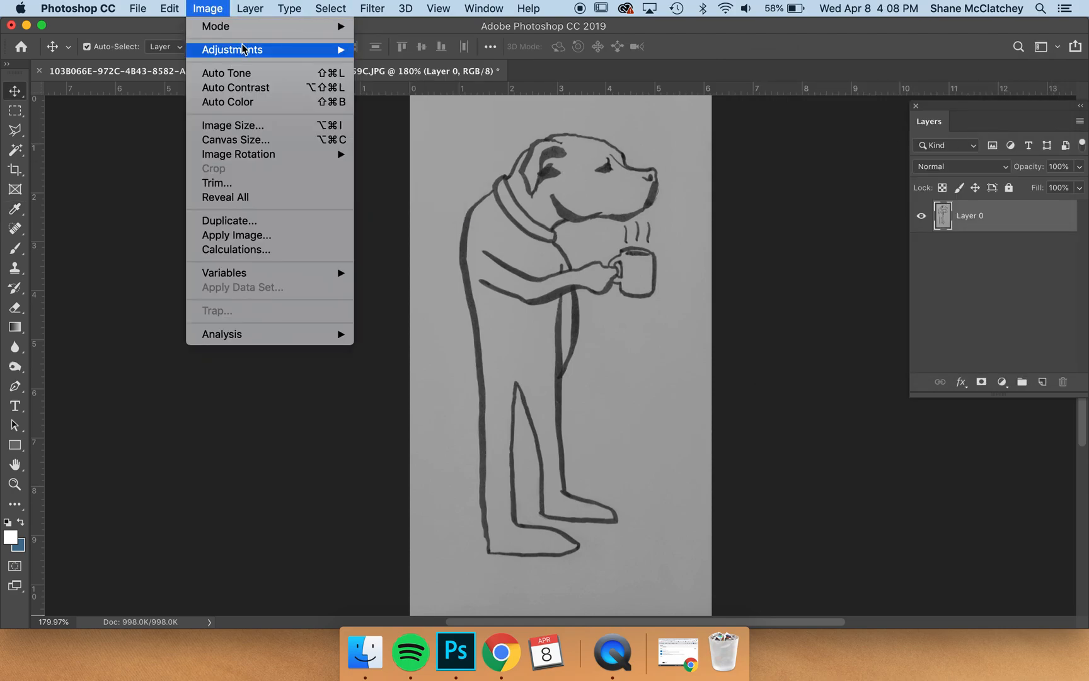
mouse_move(243, 49)
click(372, 50)
drag(694, 113, 762, 108)
drag(786, 156, 828, 157)
drag(787, 189, 841, 190)
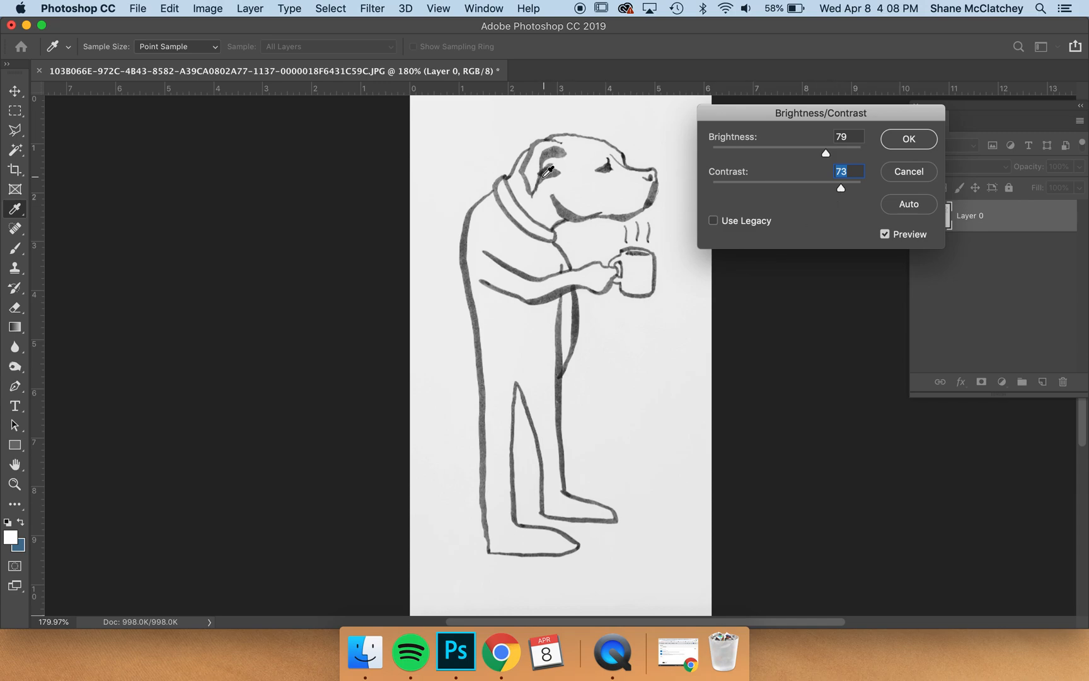
drag(844, 189, 802, 190)
click(907, 171)
Try whitening the paper background with a Levels adjustment, setting the white input level to 174
click(256, 8)
mouse_move(256, 24)
mouse_move(217, 7)
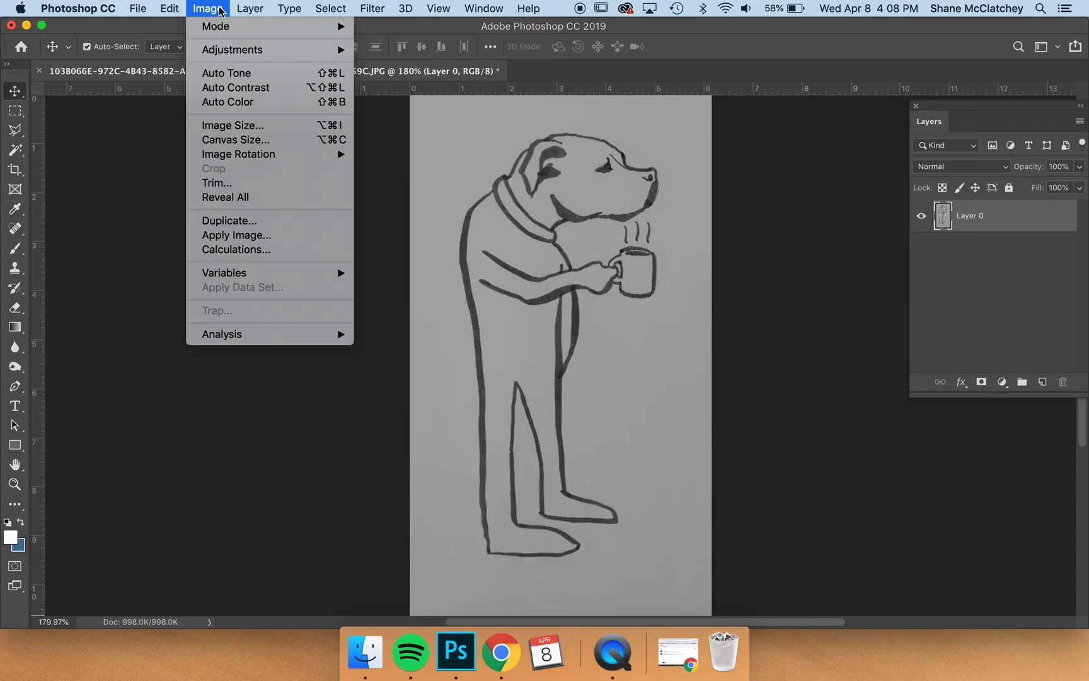
mouse_move(243, 50)
click(392, 64)
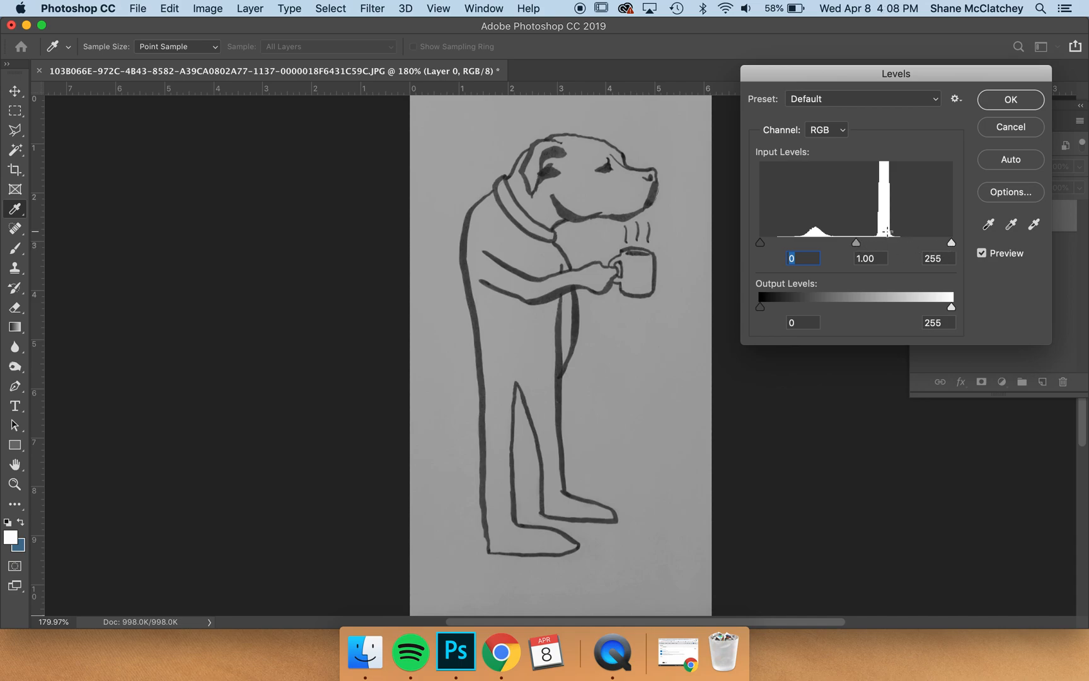
drag(951, 243, 897, 244)
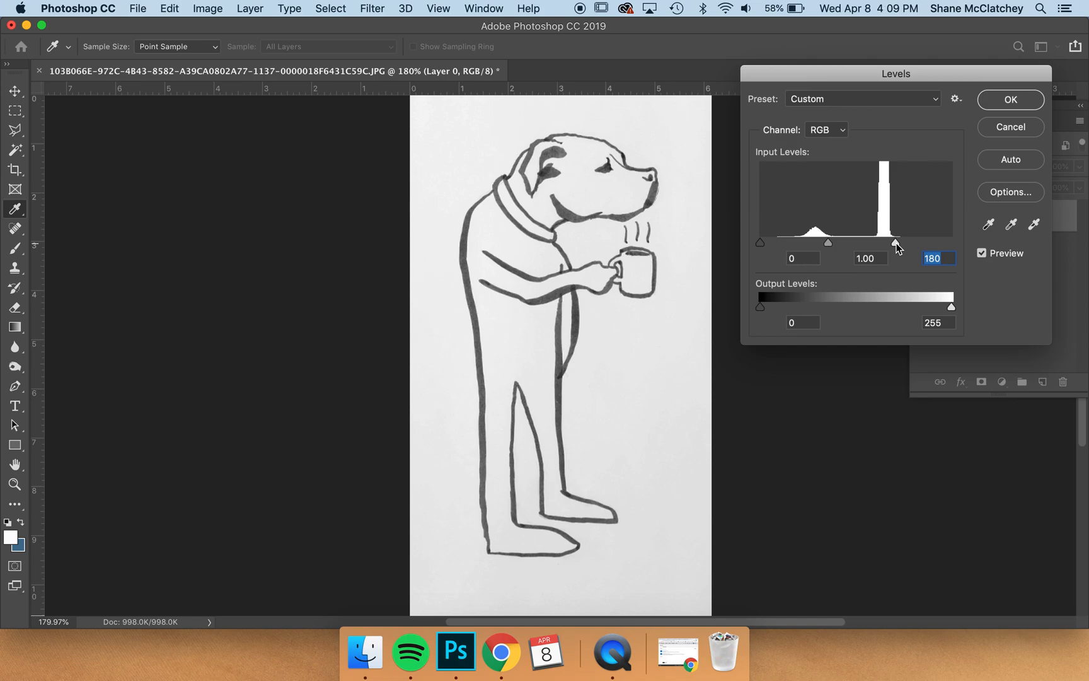
mouse_move(896, 243)
mouse_down()
mouse_move(875, 244)
mouse_move(905, 245)
mouse_move(893, 244)
mouse_up()
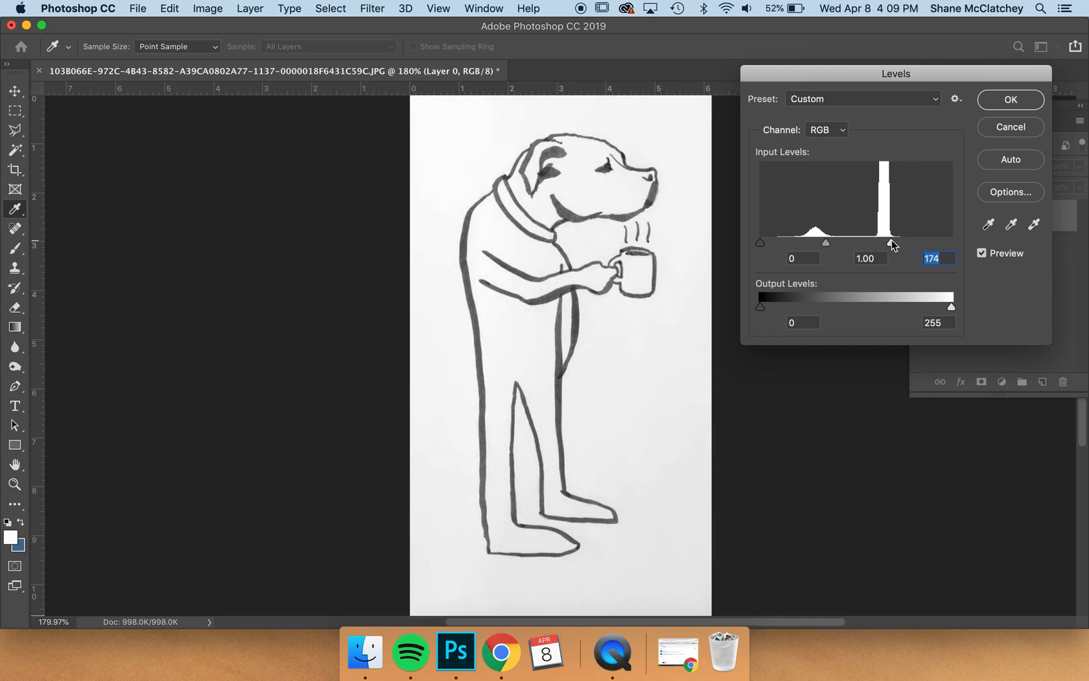
key(Return)
key(v)
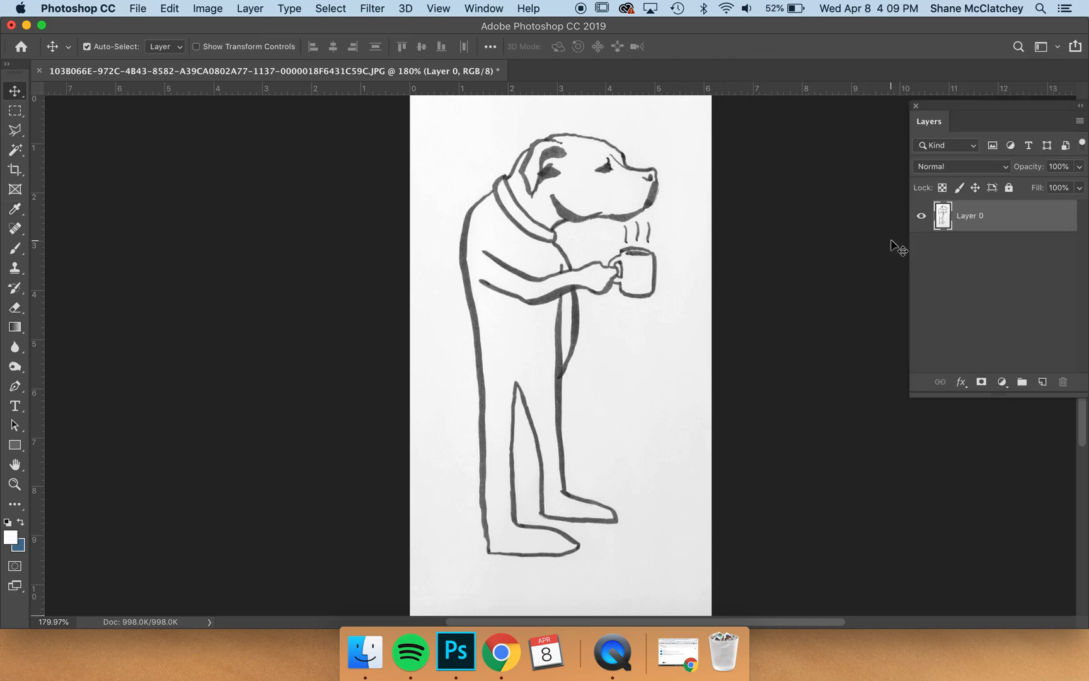
Try darkening the ink lines with a second Levels adjustment, setting the black input level to 79
click(224, 7)
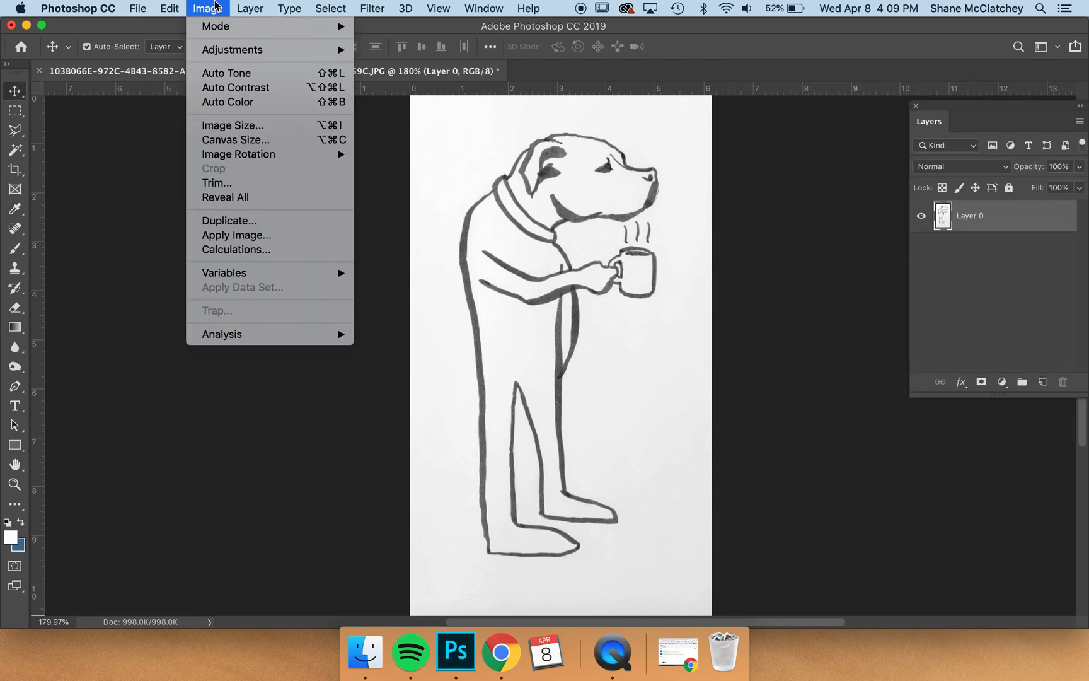
mouse_move(333, 48)
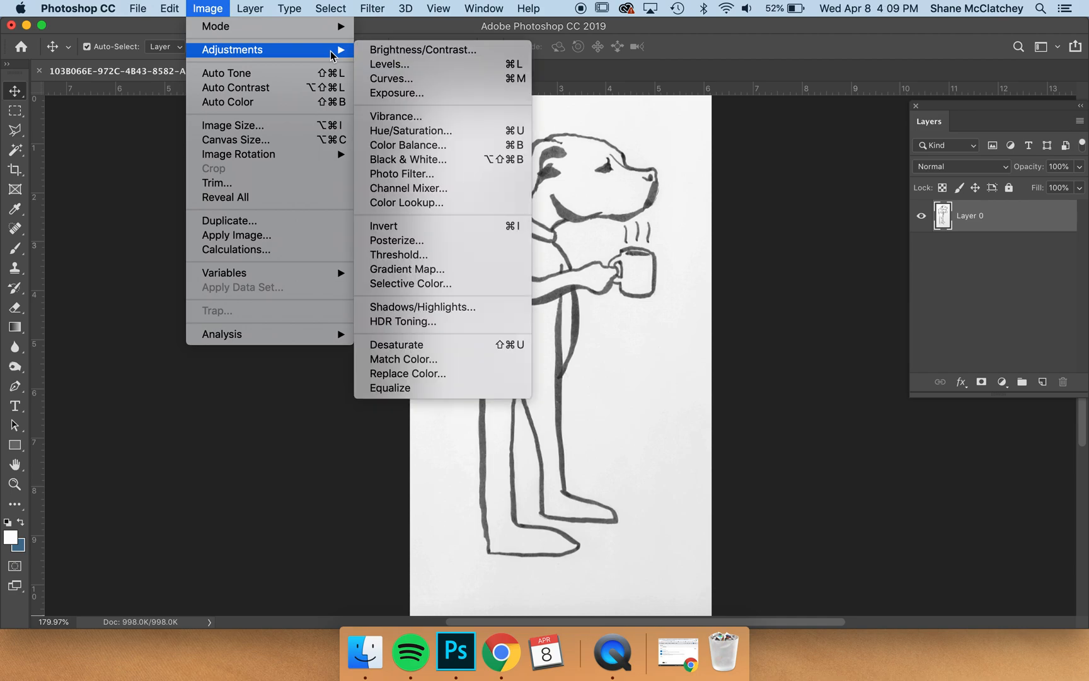
click(380, 67)
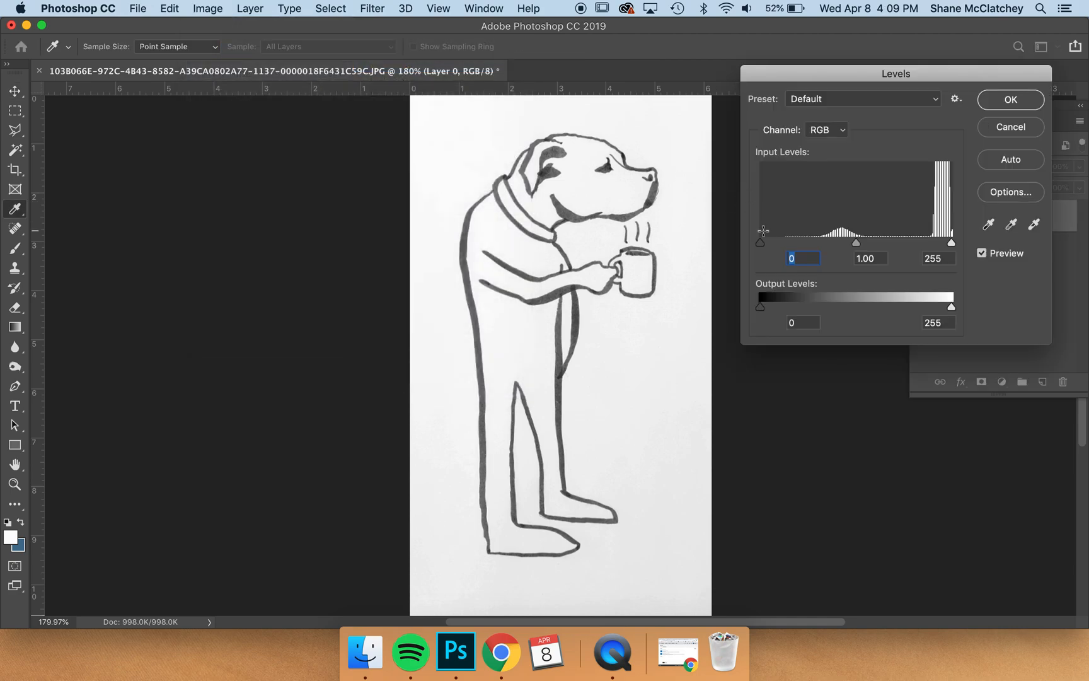
drag(761, 245, 820, 245)
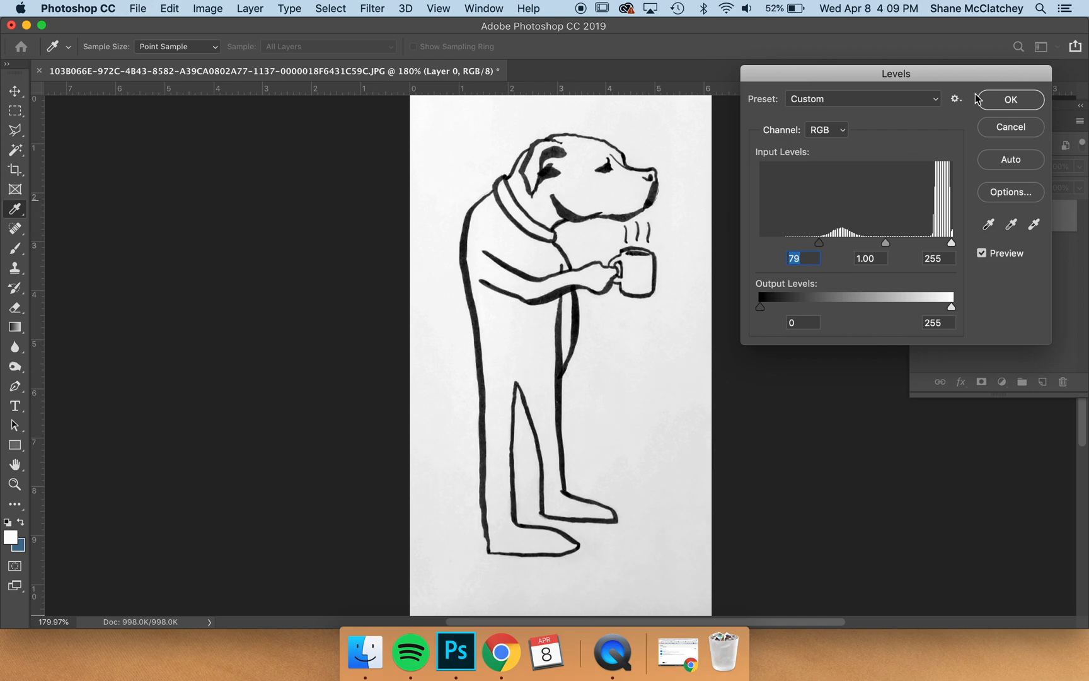
click(990, 101)
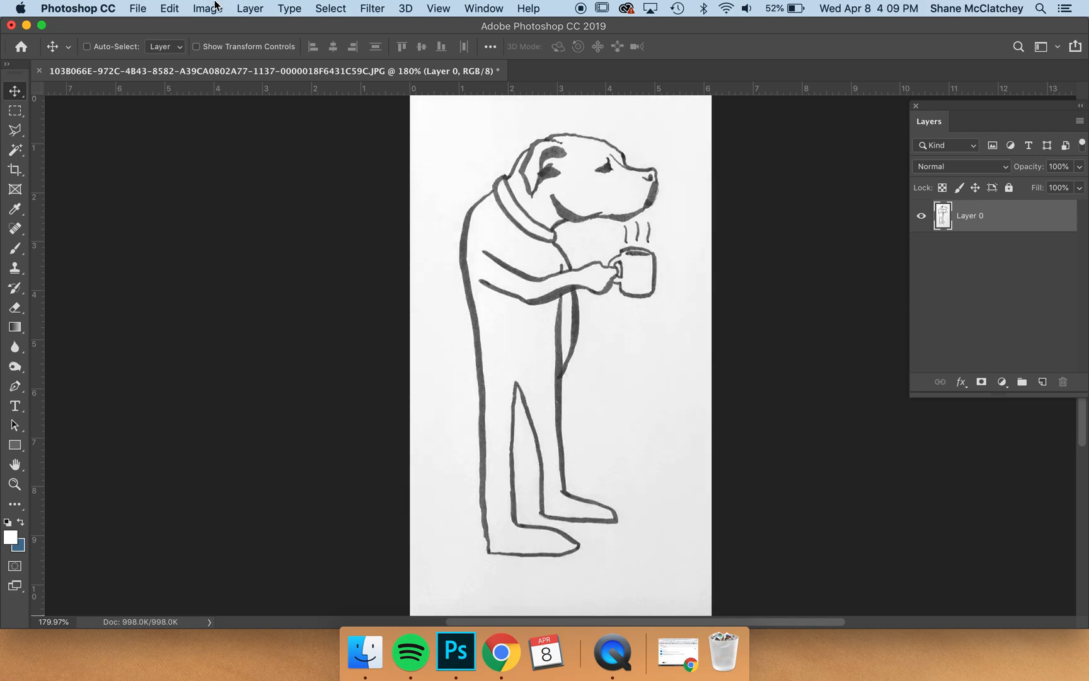
Undo both Levels adjustments and try a single one with black input 92 and white input 175, discarding it
key(super+z)
key(super+l)
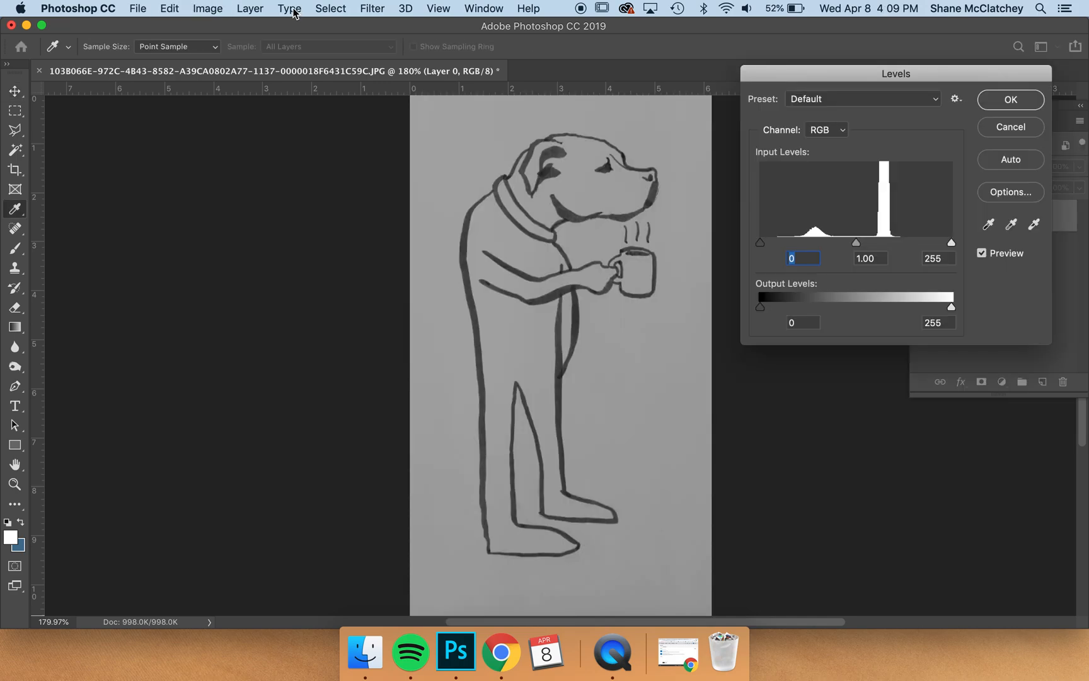
drag(952, 243, 895, 244)
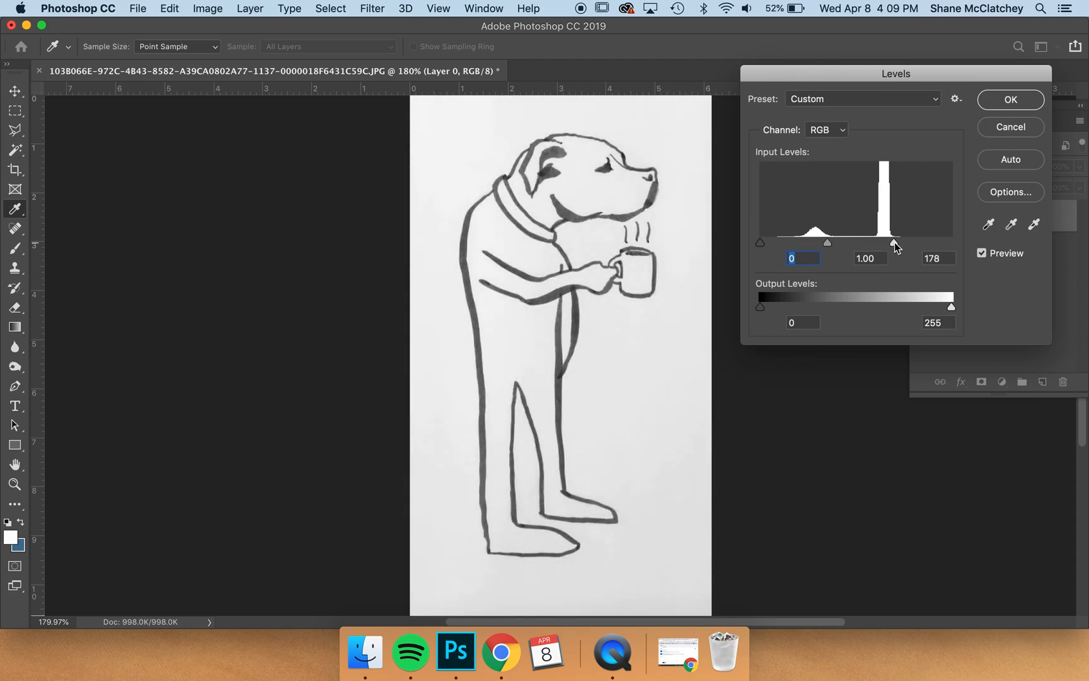
drag(761, 243, 829, 243)
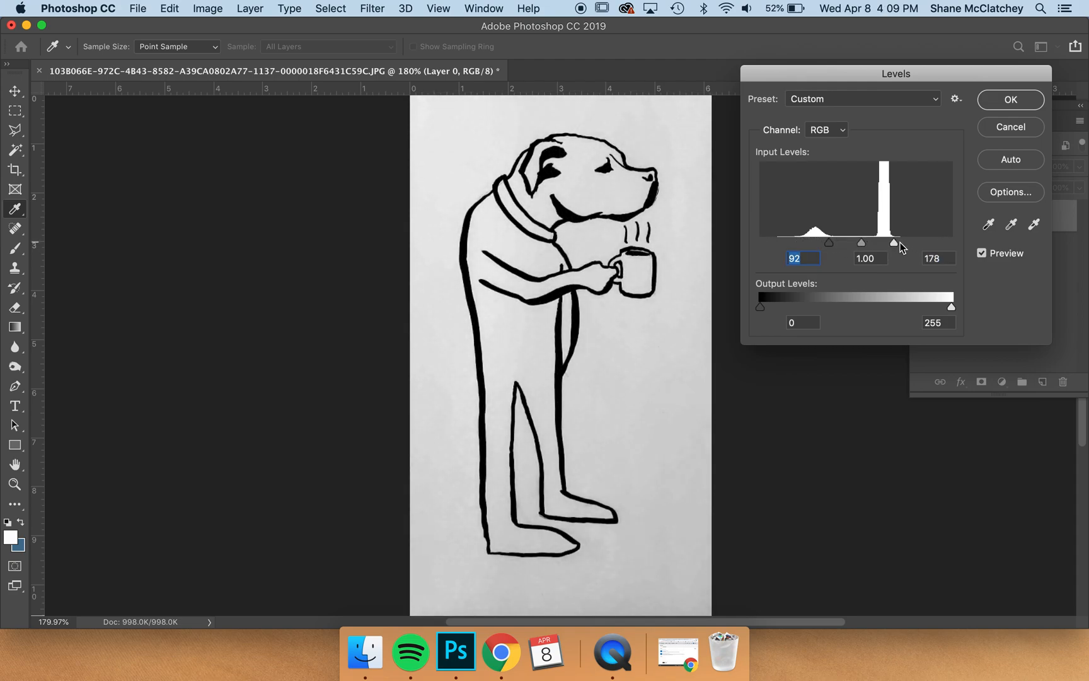
drag(896, 243, 892, 243)
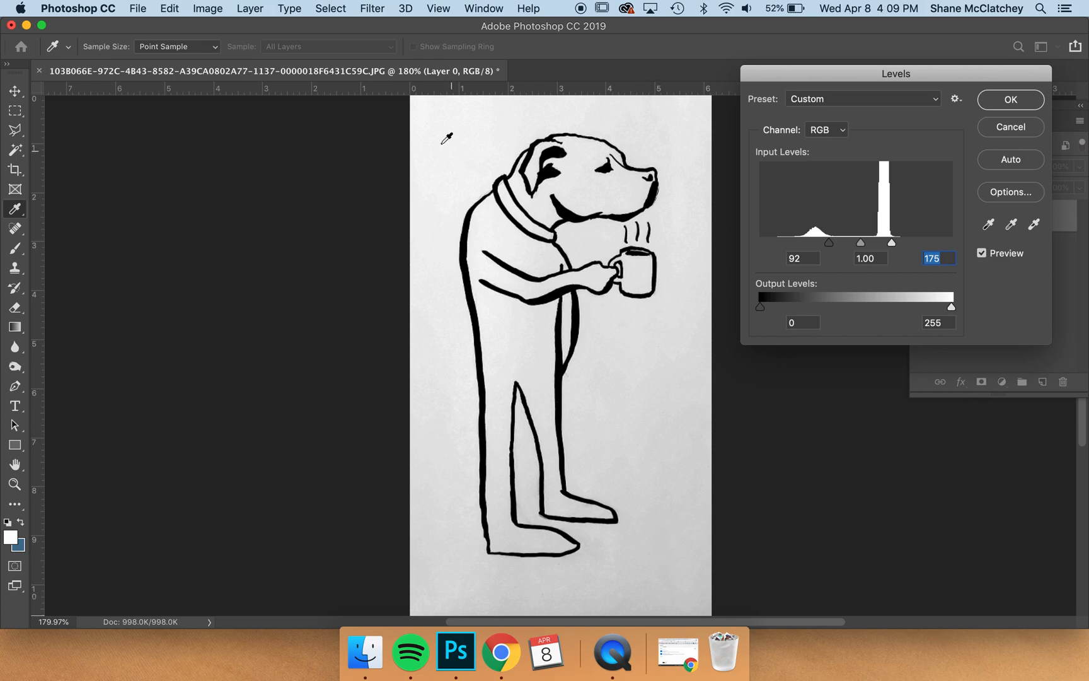
click(1011, 128)
Whiten the paper background with a Levels adjustment, setting the white input level to 177
click(208, 9)
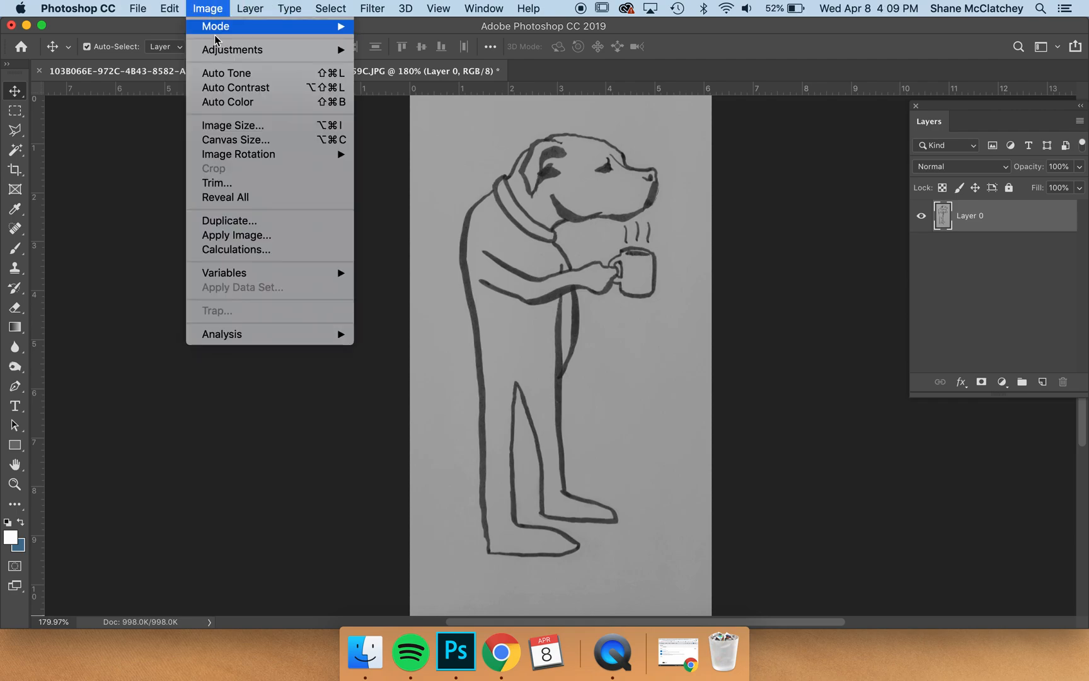
mouse_move(250, 49)
click(381, 64)
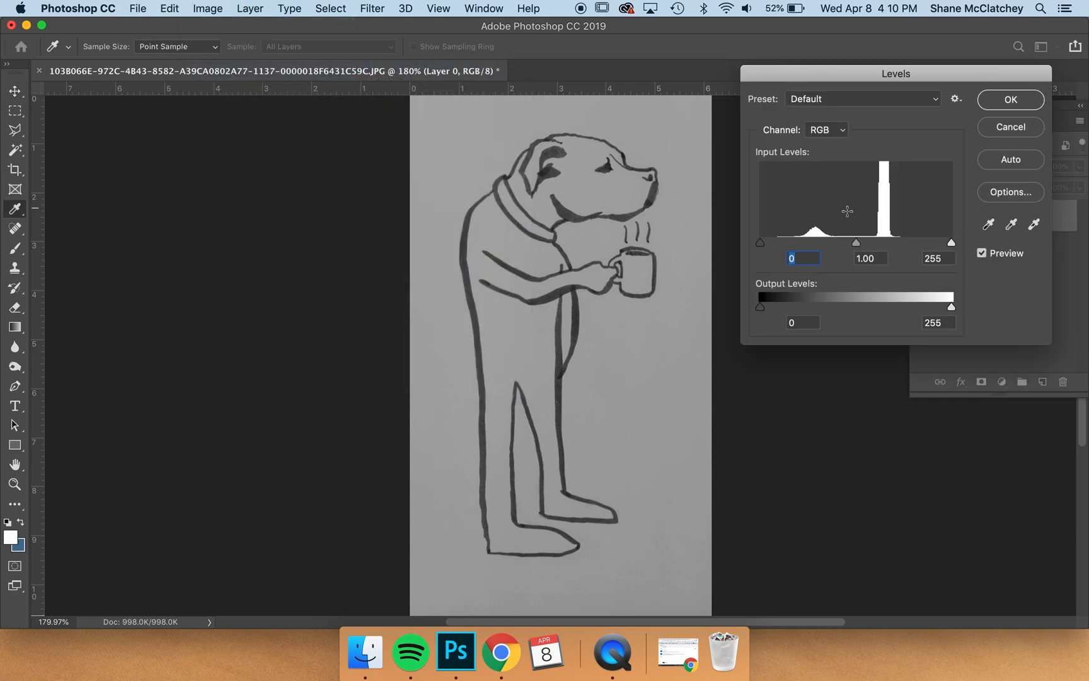
drag(952, 242, 893, 243)
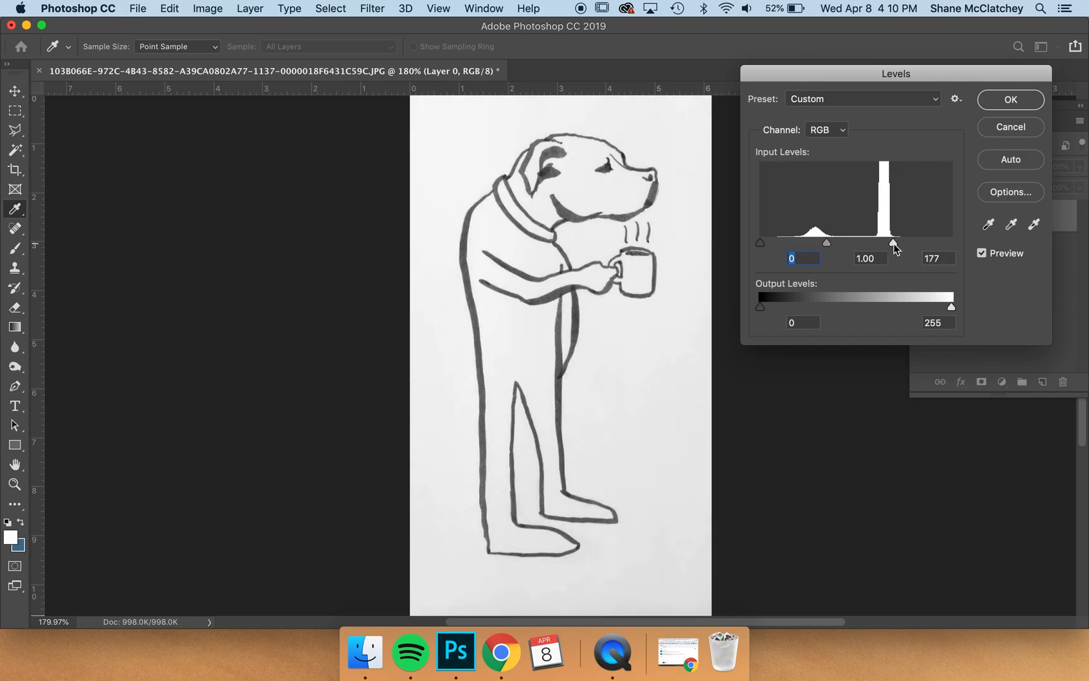
key(Return)
key(v)
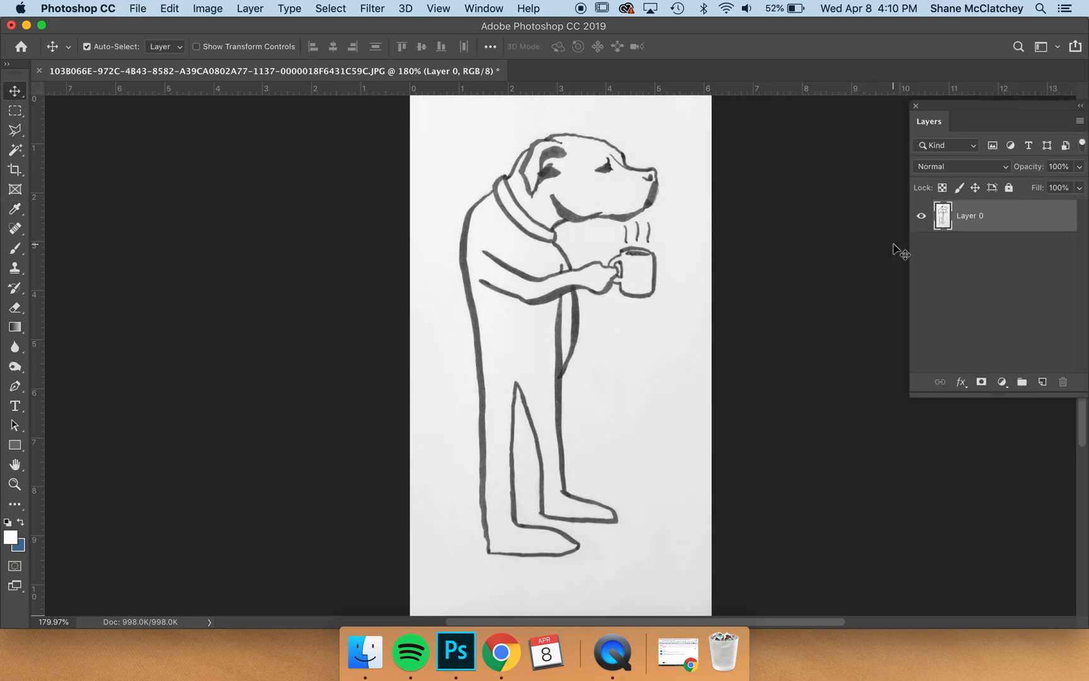
Darken the ink lines with another Levels adjustment, setting the black input level to 84
click(203, 6)
mouse_move(252, 49)
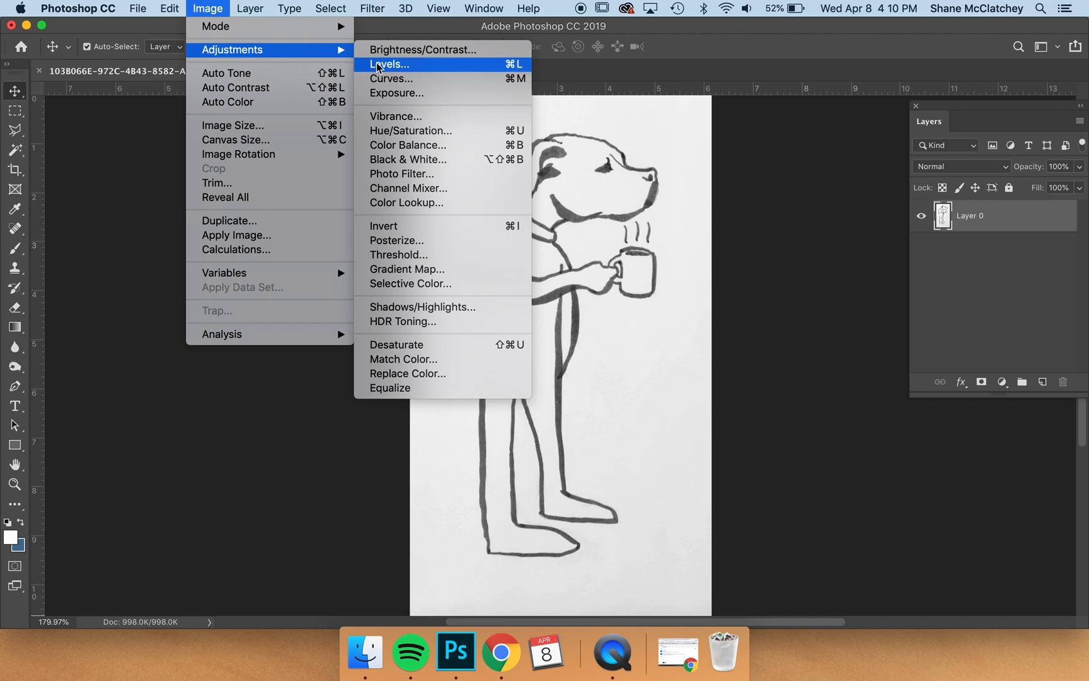
click(378, 66)
drag(762, 247, 826, 245)
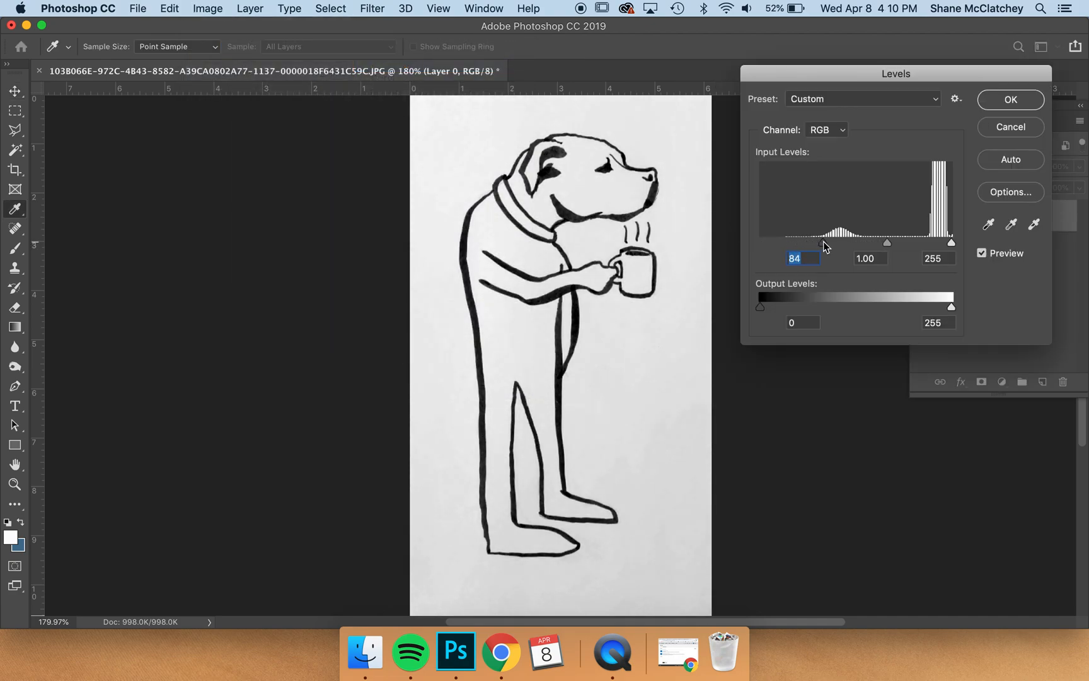
click(1025, 95)
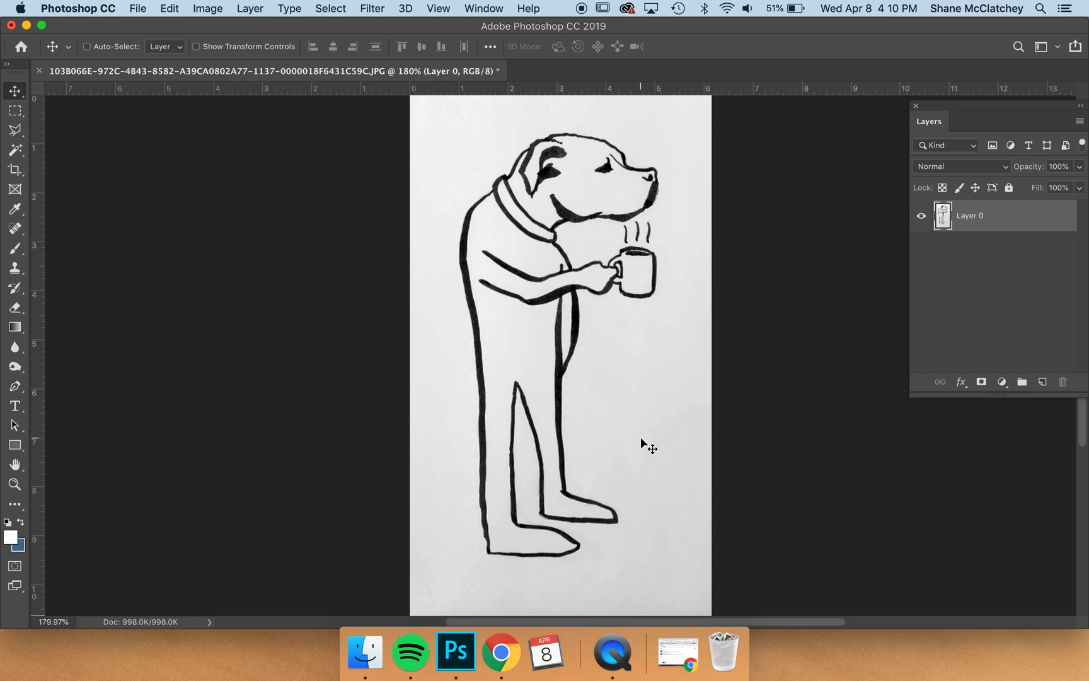
Select the paper background with Color Range at fuzziness 40, sampling the light grey paper beside the figure's legs
key(super+1)
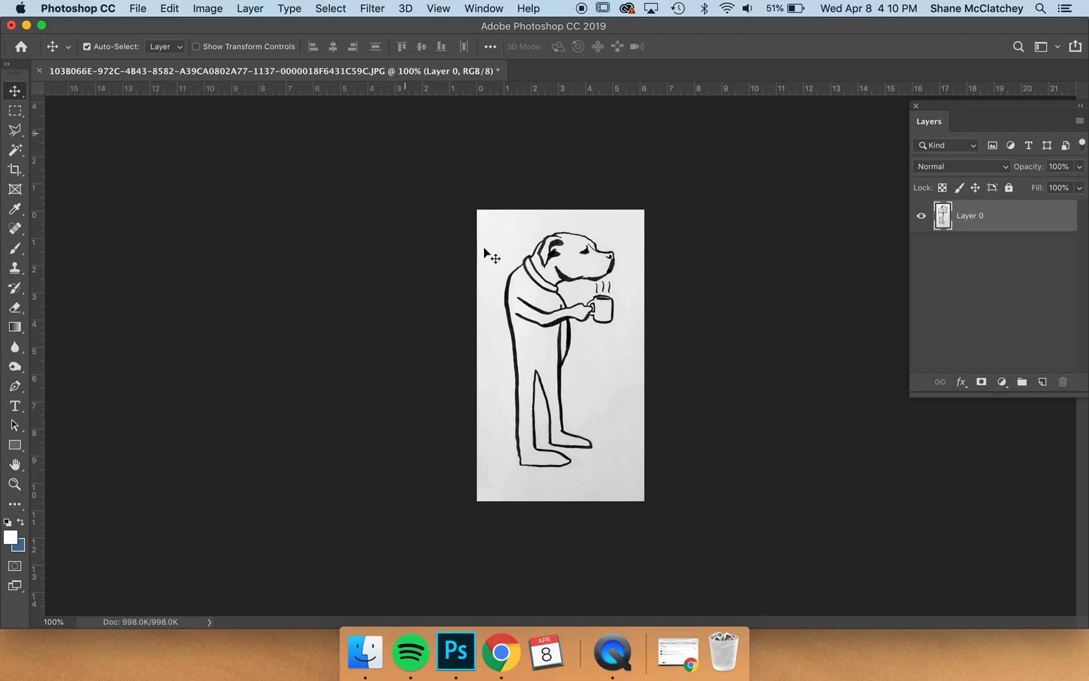
click(329, 8)
click(261, 99)
click(335, 9)
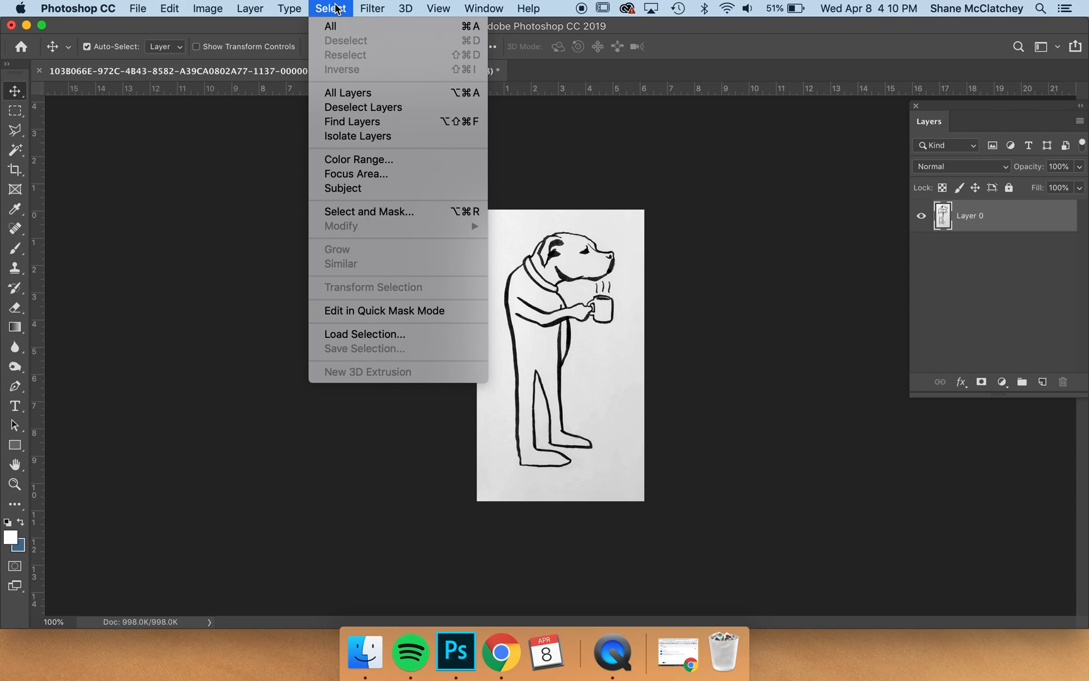
click(372, 162)
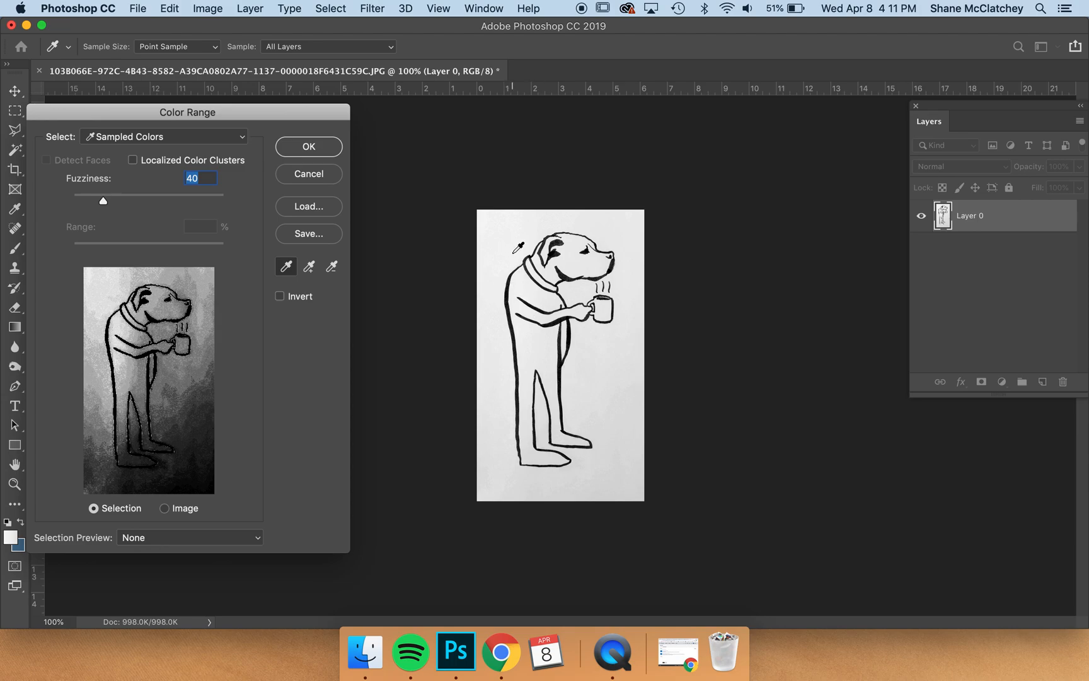
click(513, 254)
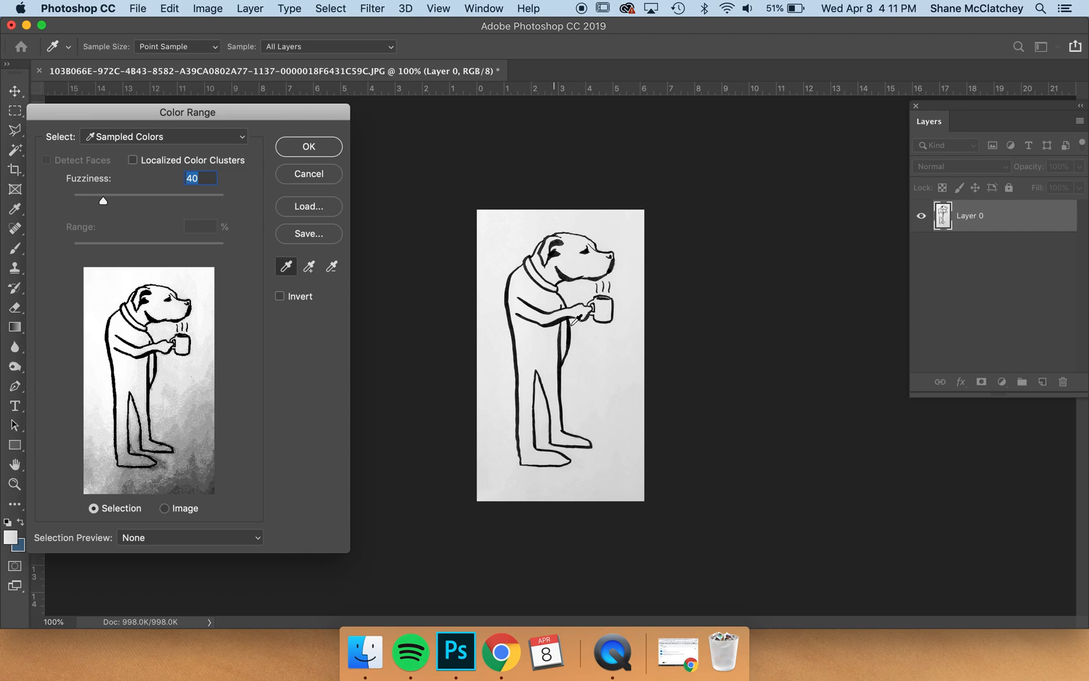
click(577, 328)
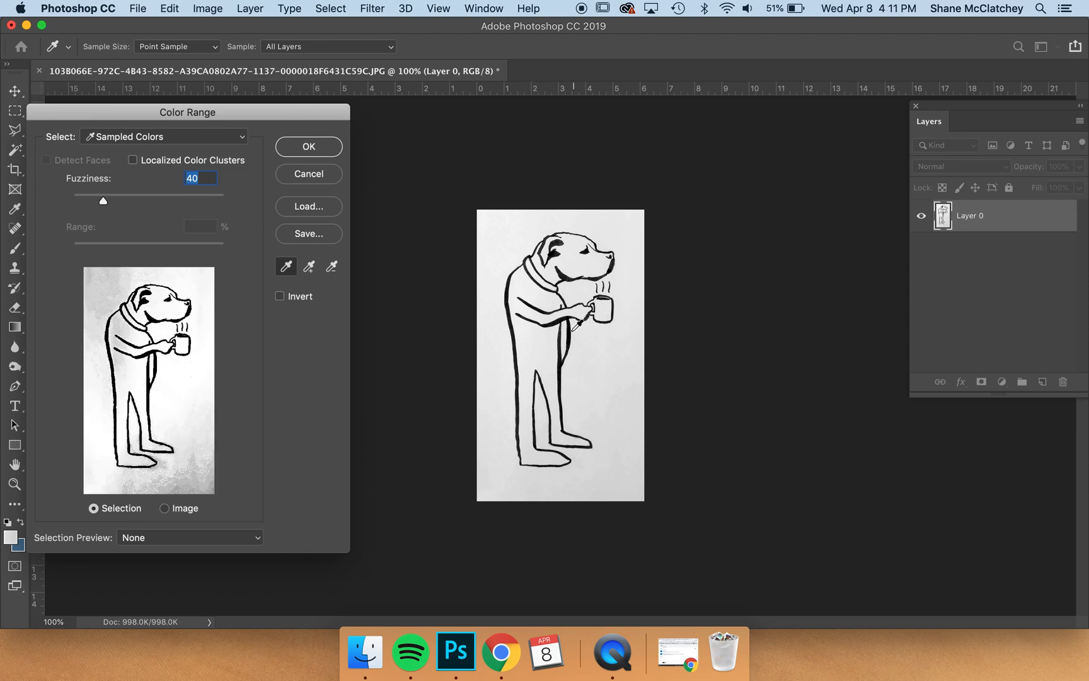
click(569, 331)
click(568, 331)
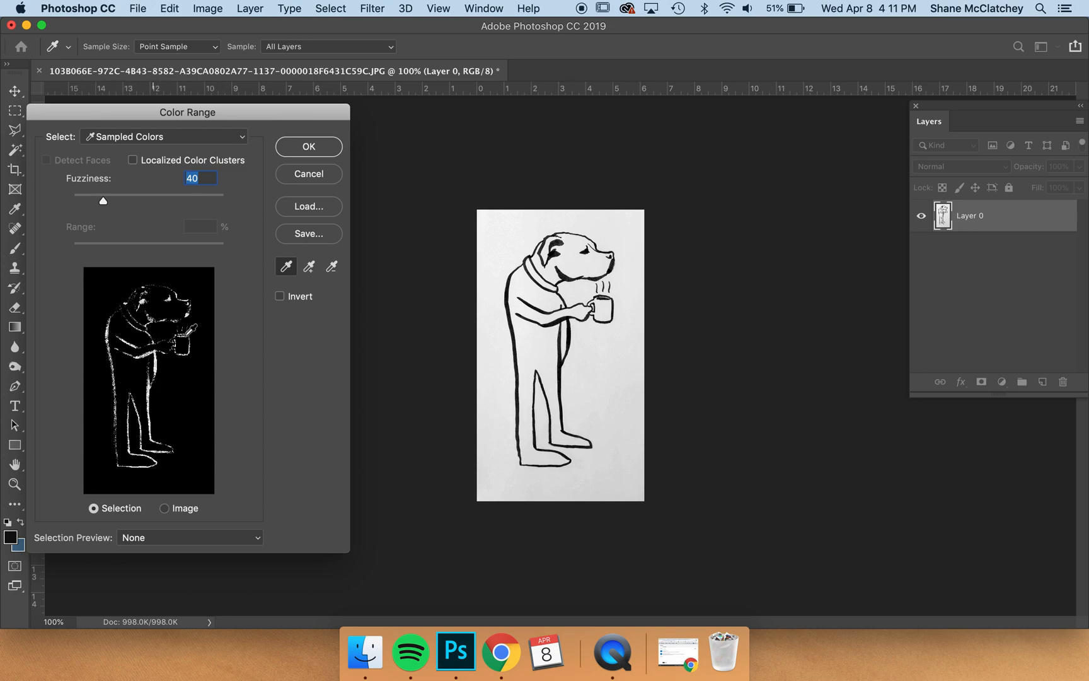
click(513, 261)
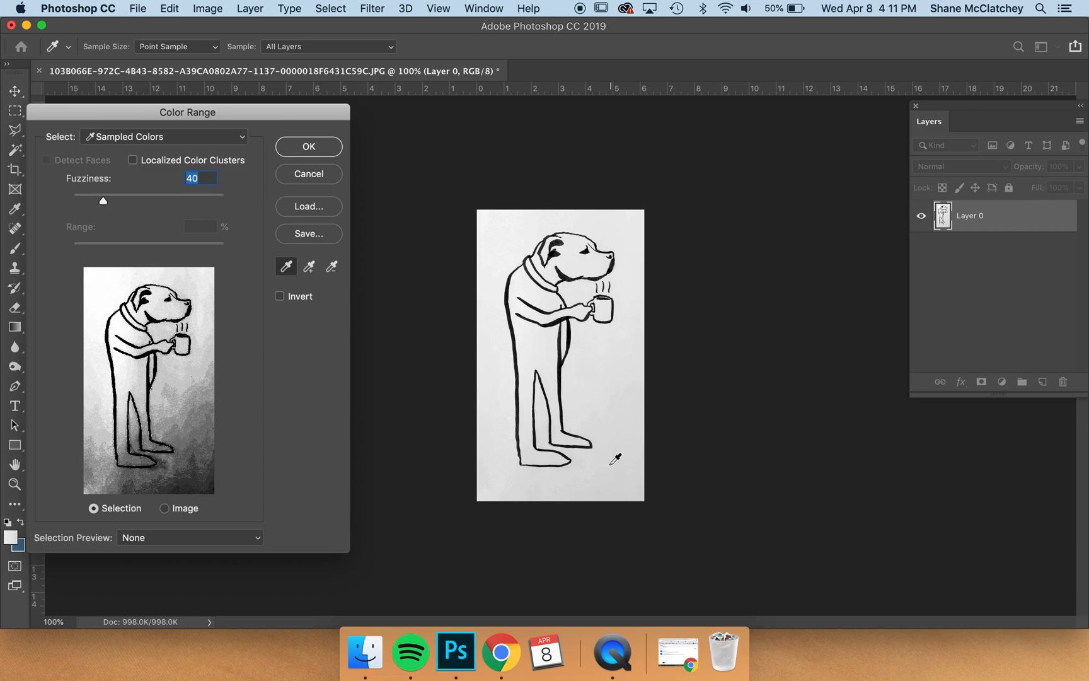
click(577, 357)
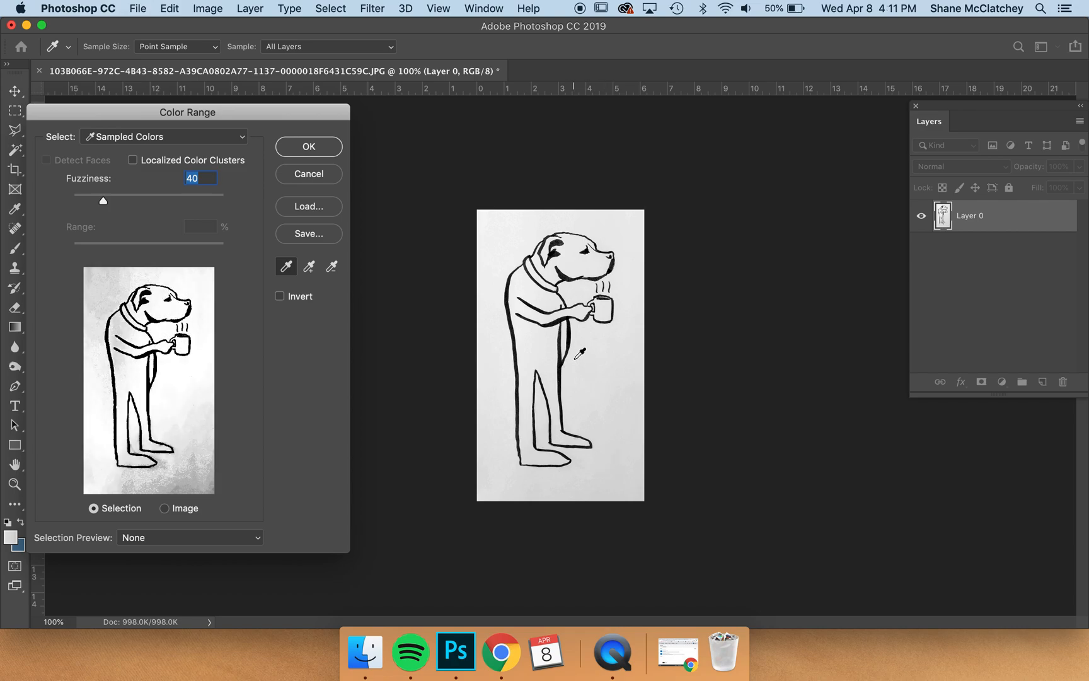
click(328, 151)
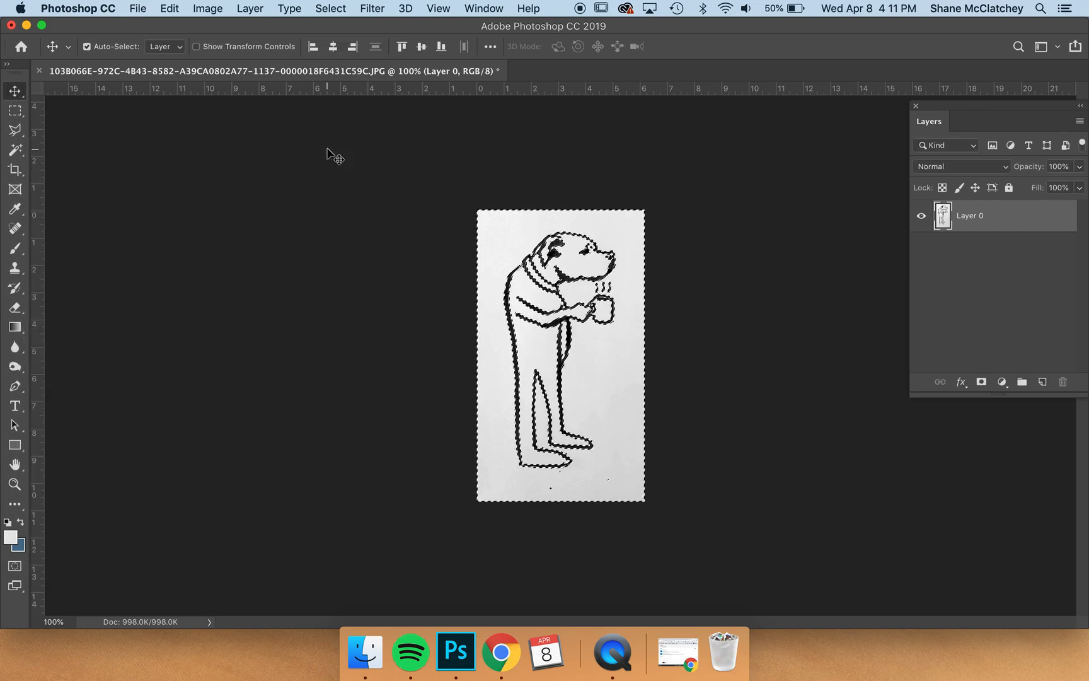
Delete the selected paper background from the drawing layer and clear the selection
scroll(328, 149, up, 3)
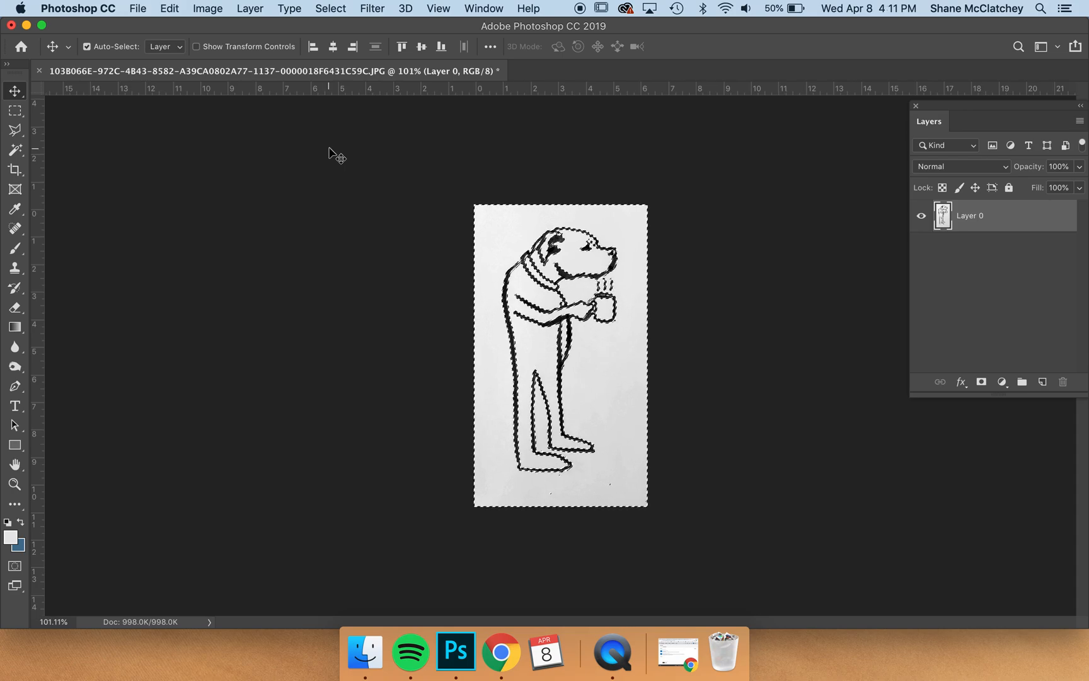
scroll(329, 148, up, 2)
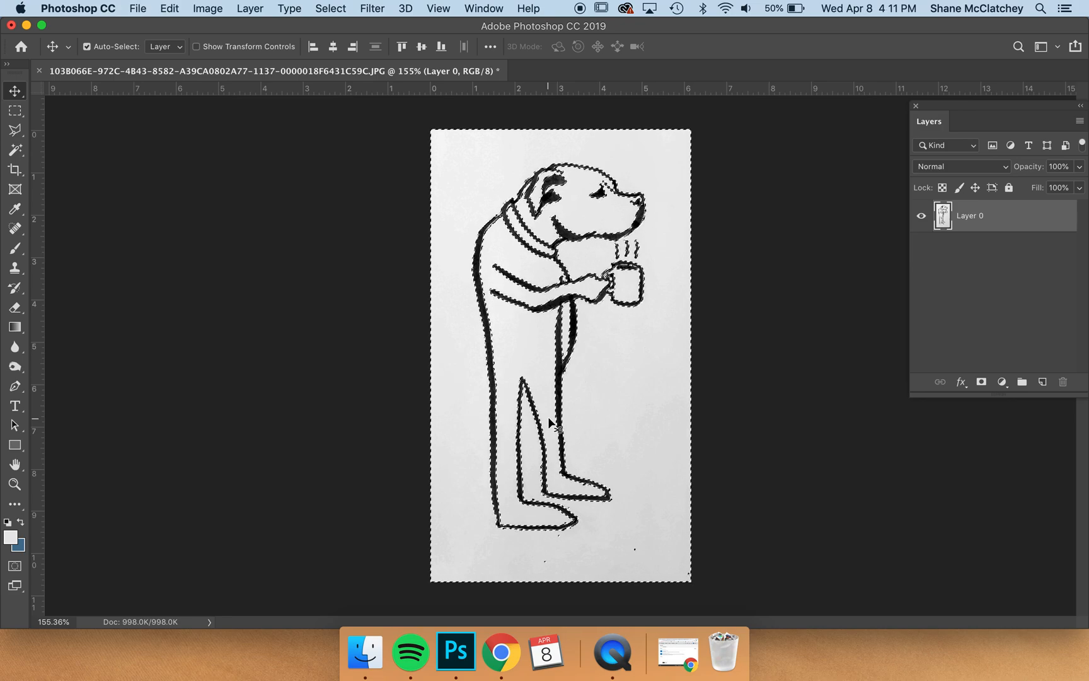
key(Delete)
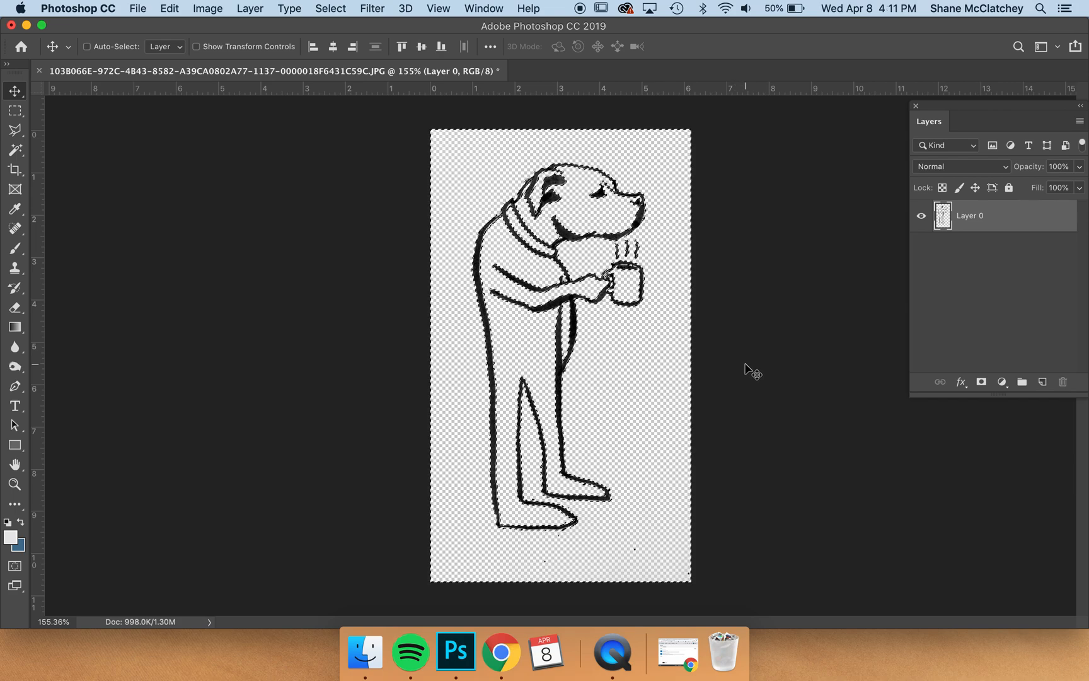
key(super+d)
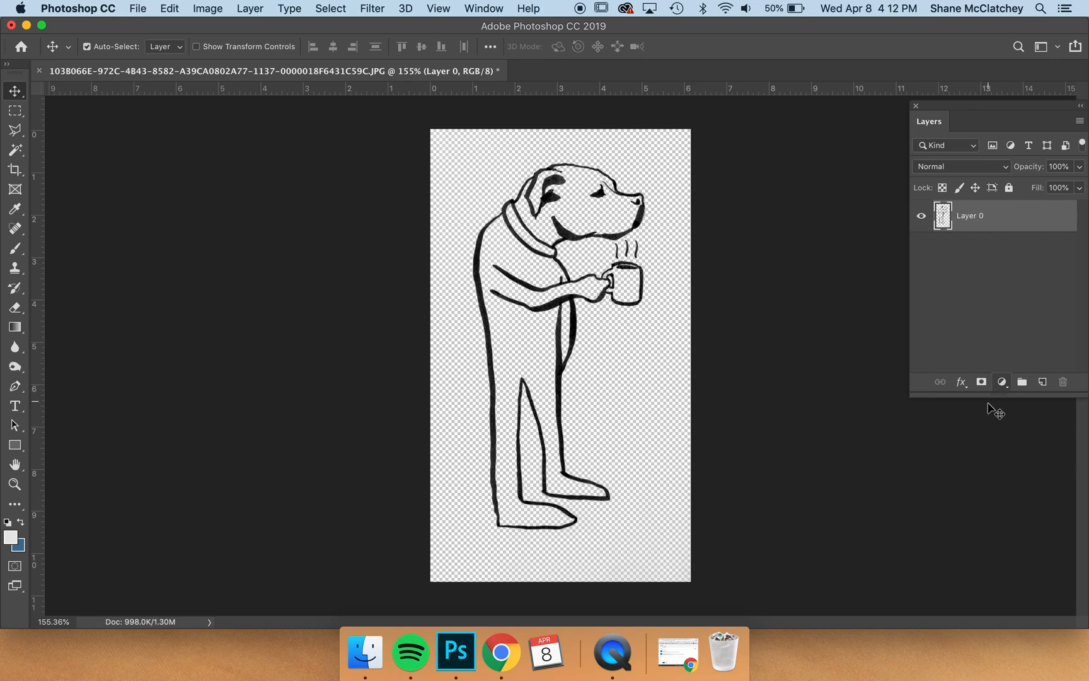
Add a white (ffffff) Solid Color fill layer and place it beneath the drawing layer
click(1003, 384)
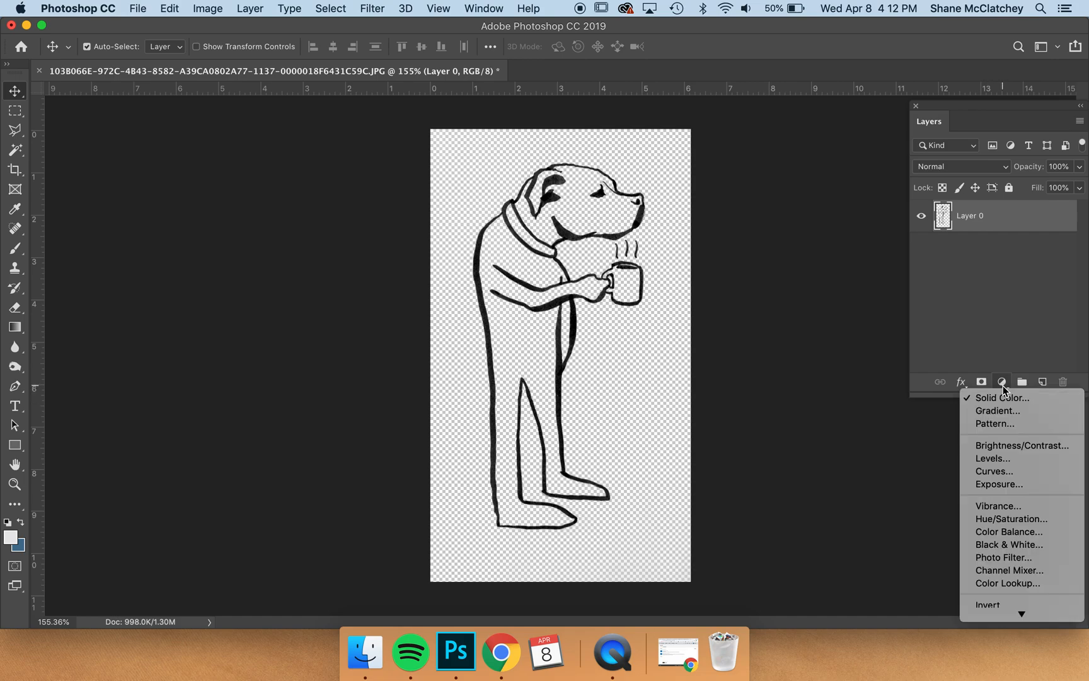
click(1003, 396)
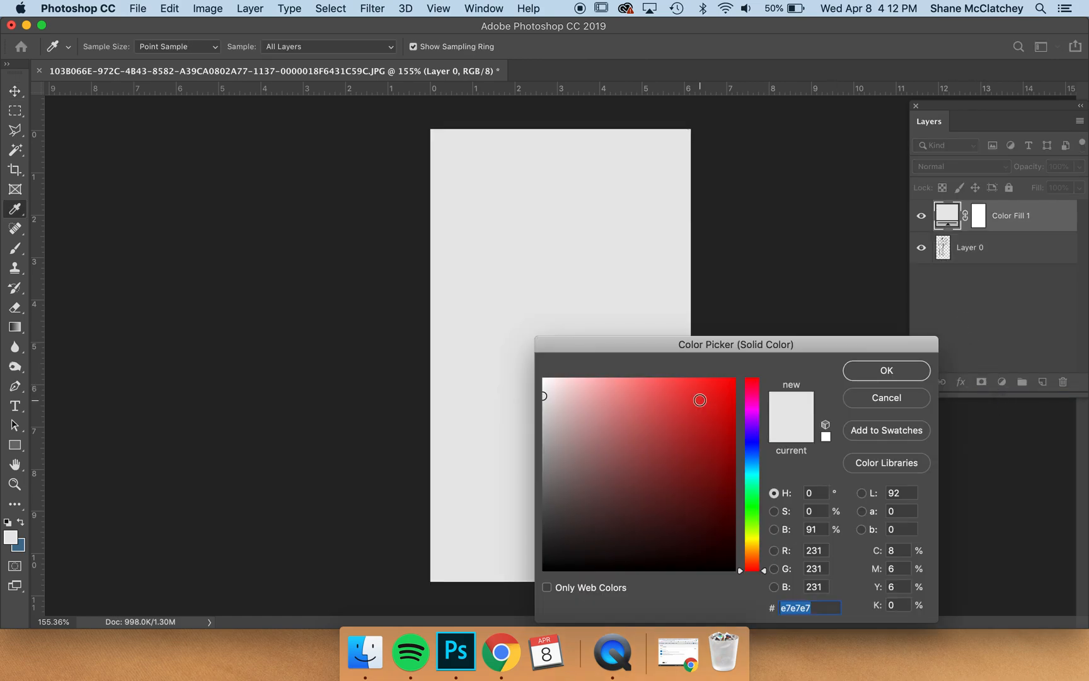
drag(661, 406, 537, 373)
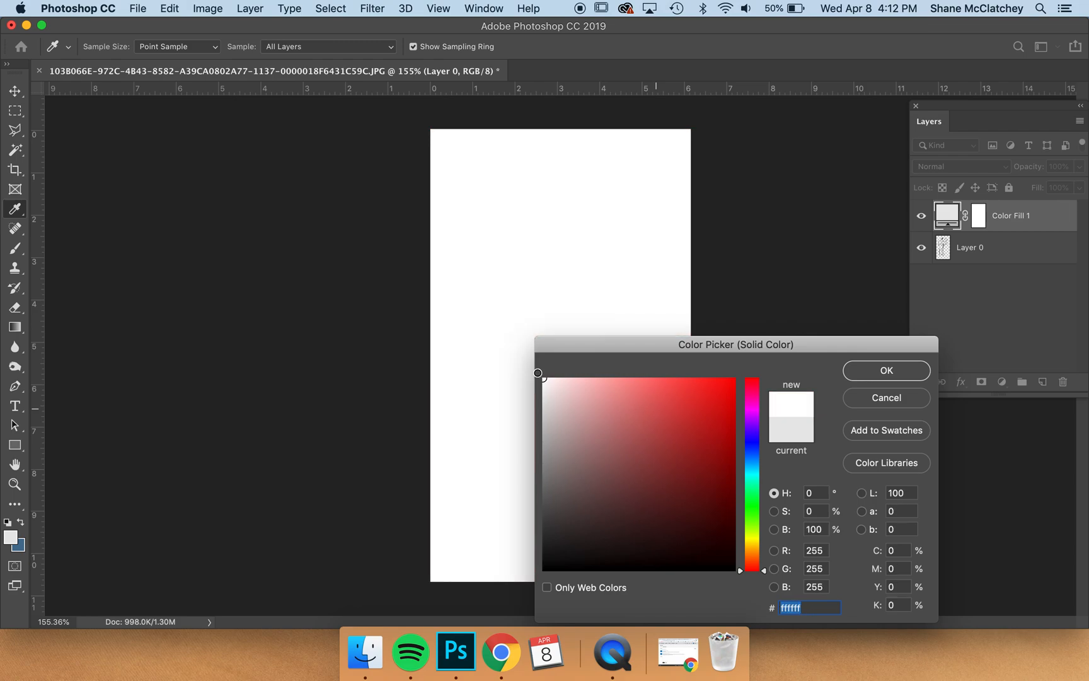
click(870, 374)
drag(1016, 216, 1016, 264)
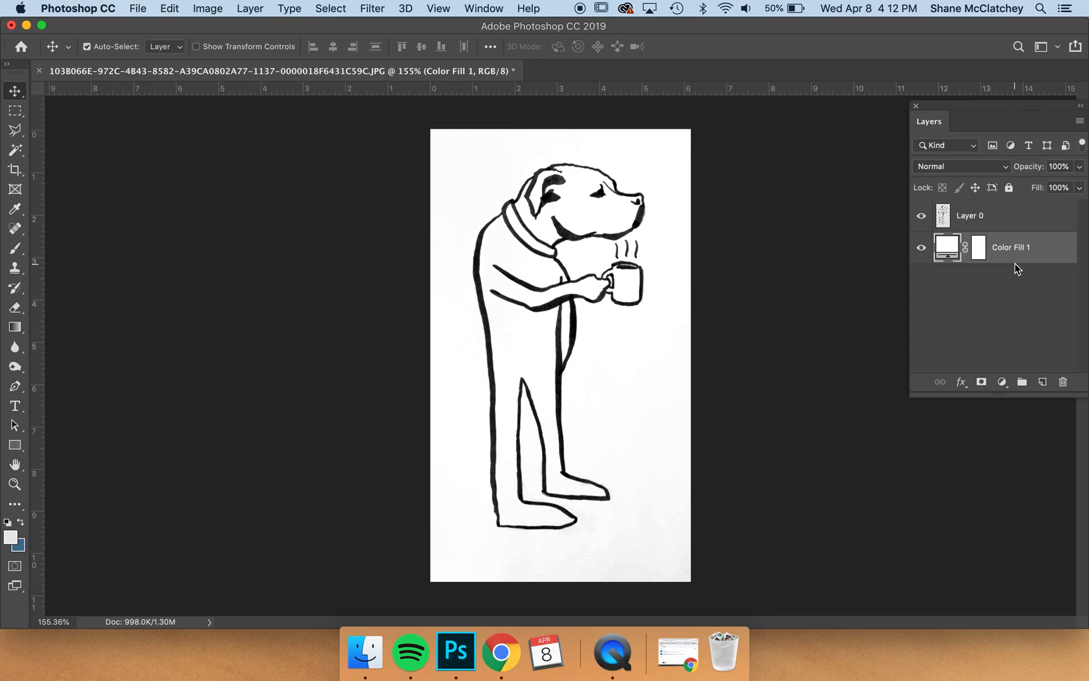
Try a Hue/Saturation adjustment on the drawing layer with lightness at -100, and discard it
click(573, 320)
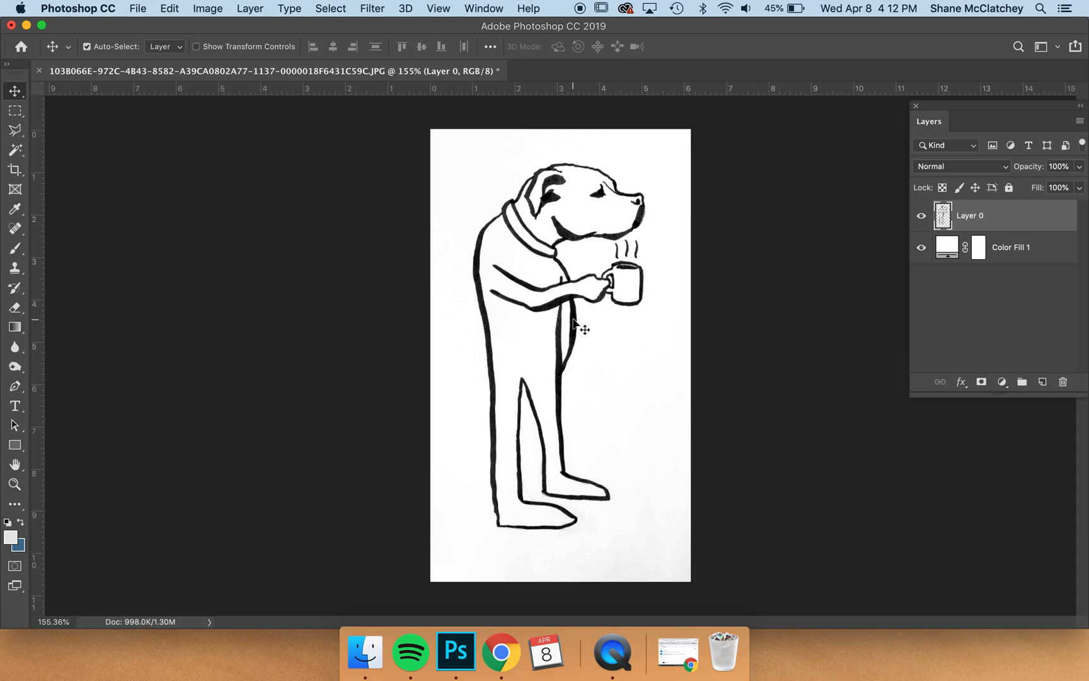
key(super)
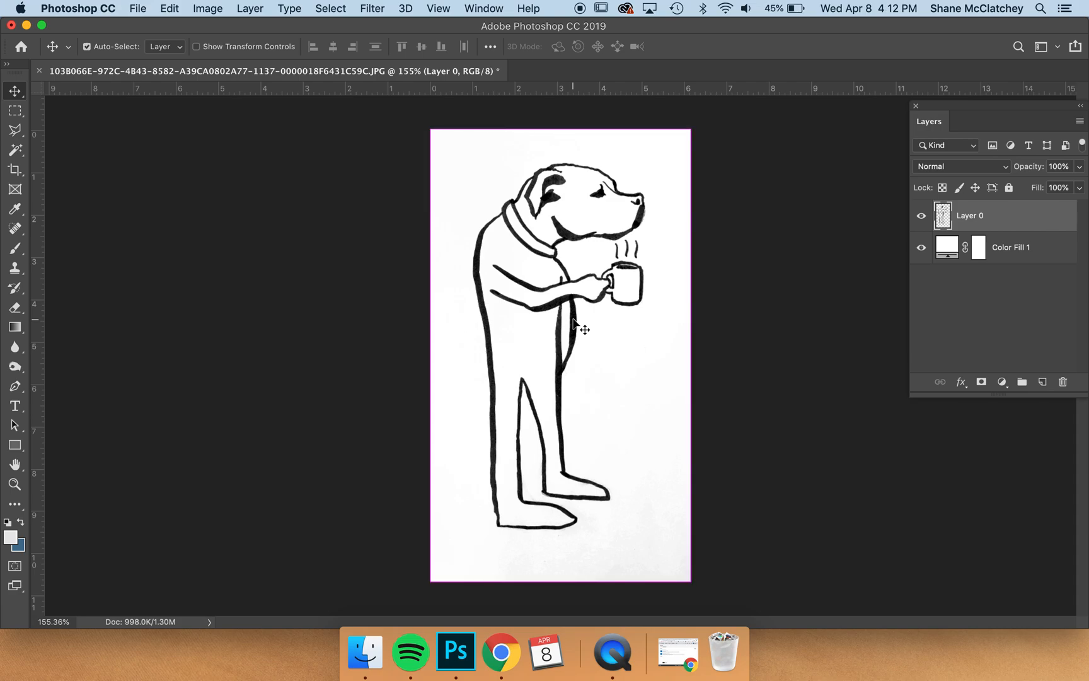
click(208, 8)
mouse_move(216, 50)
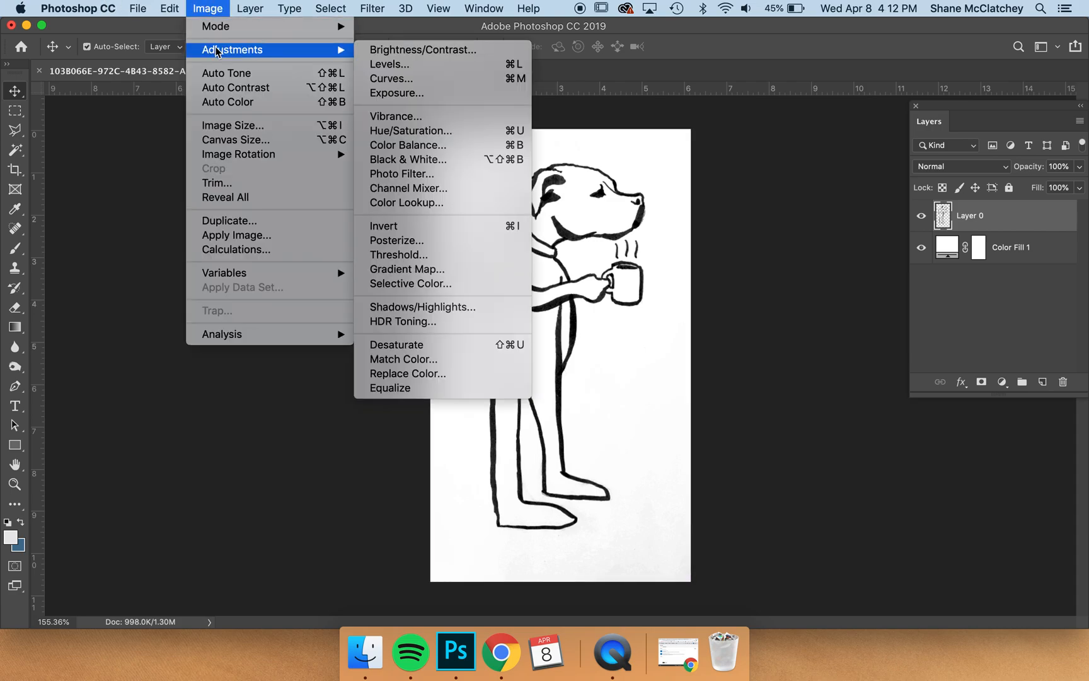
click(407, 131)
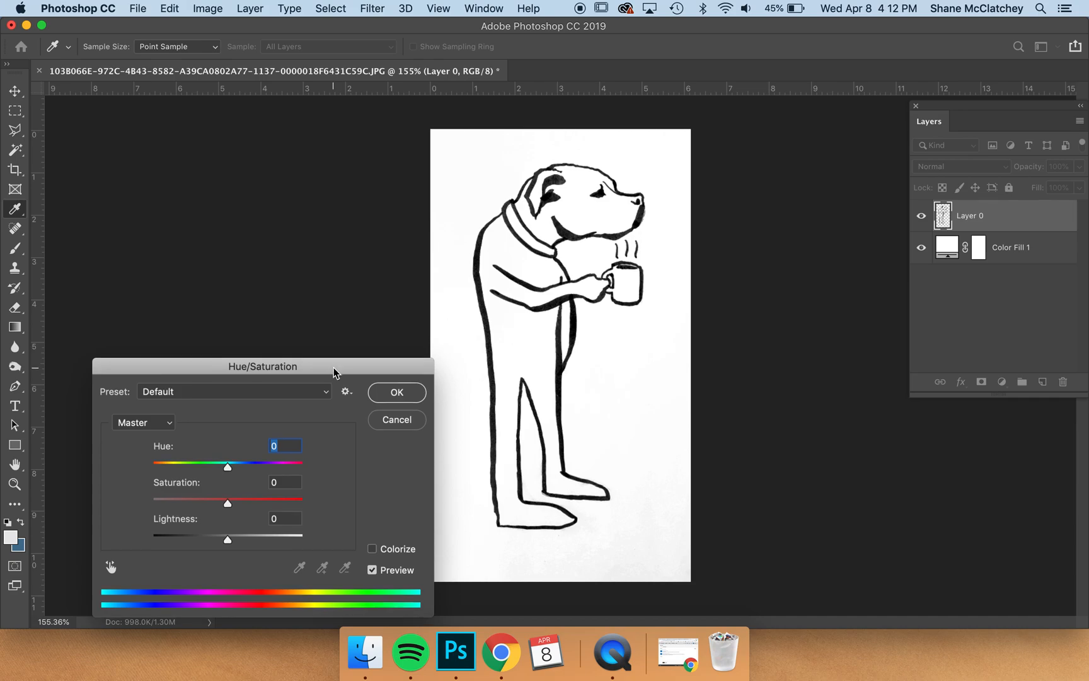
drag(336, 366, 332, 185)
drag(223, 360, 148, 358)
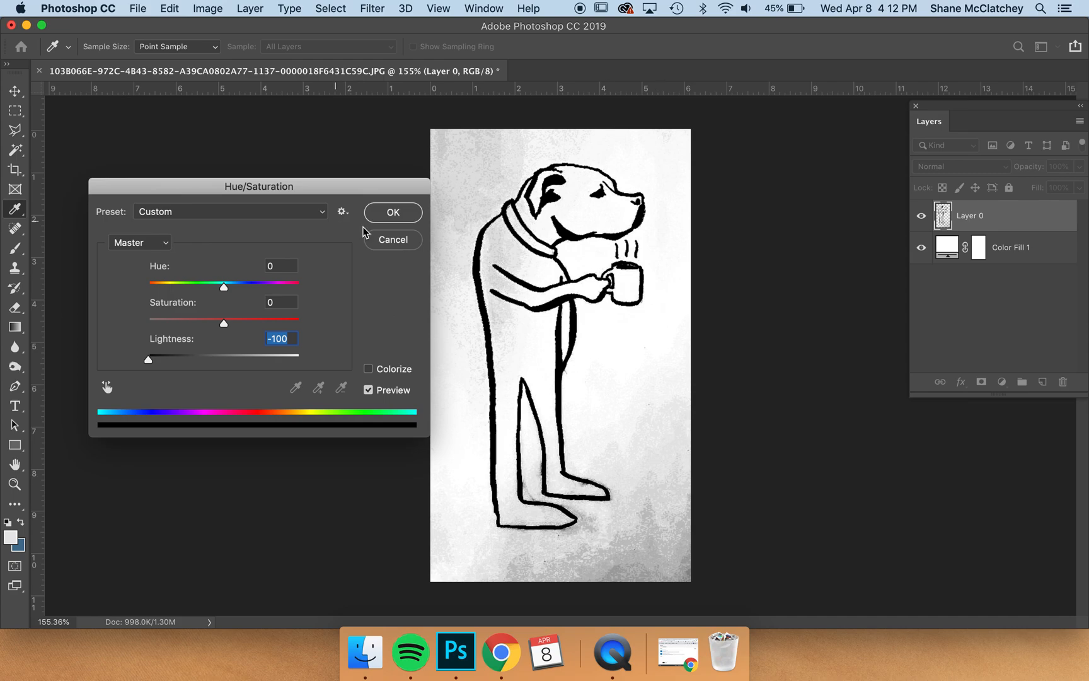
click(385, 238)
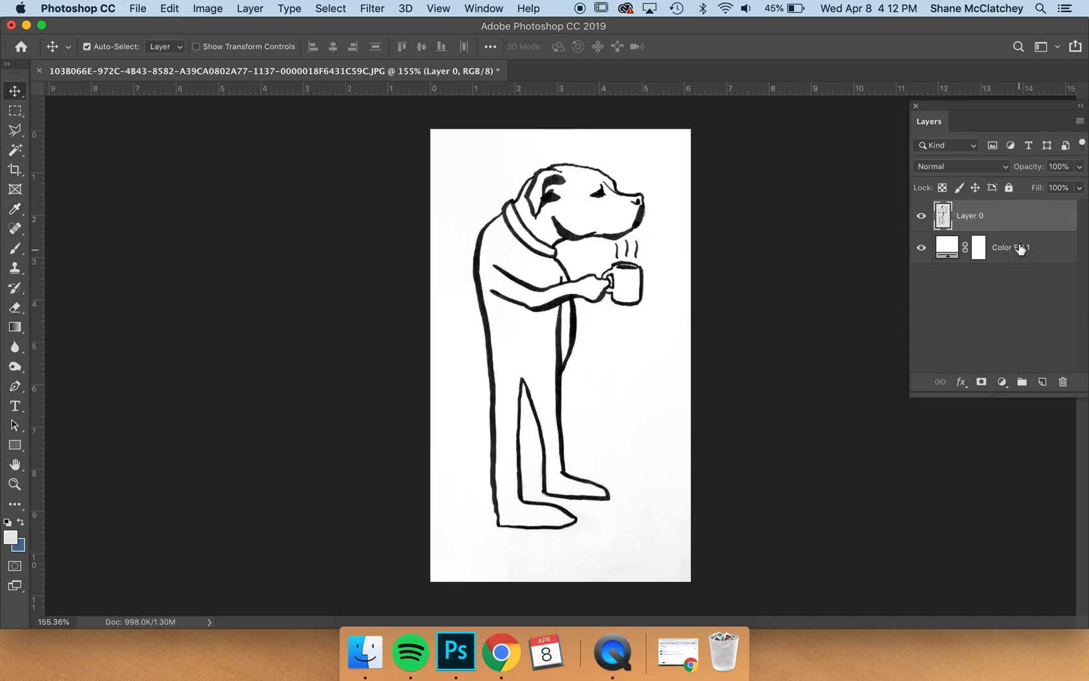
Select the remaining near-white background with Color Range at fuzziness 40, sampling the area beside the figure's lower legs
click(330, 8)
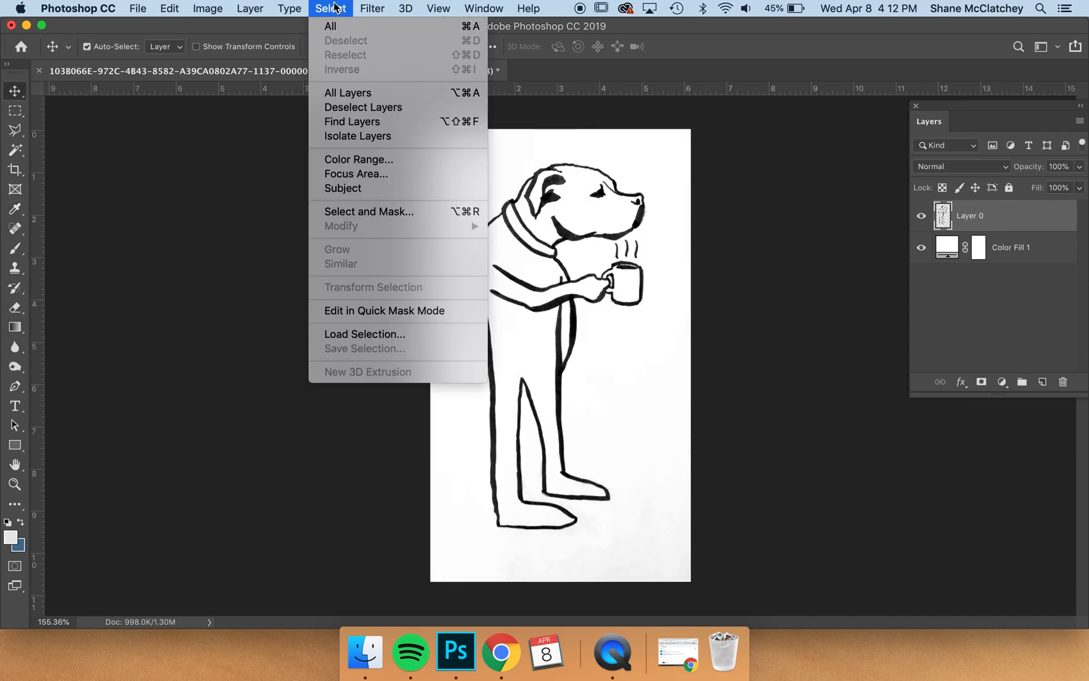
click(380, 160)
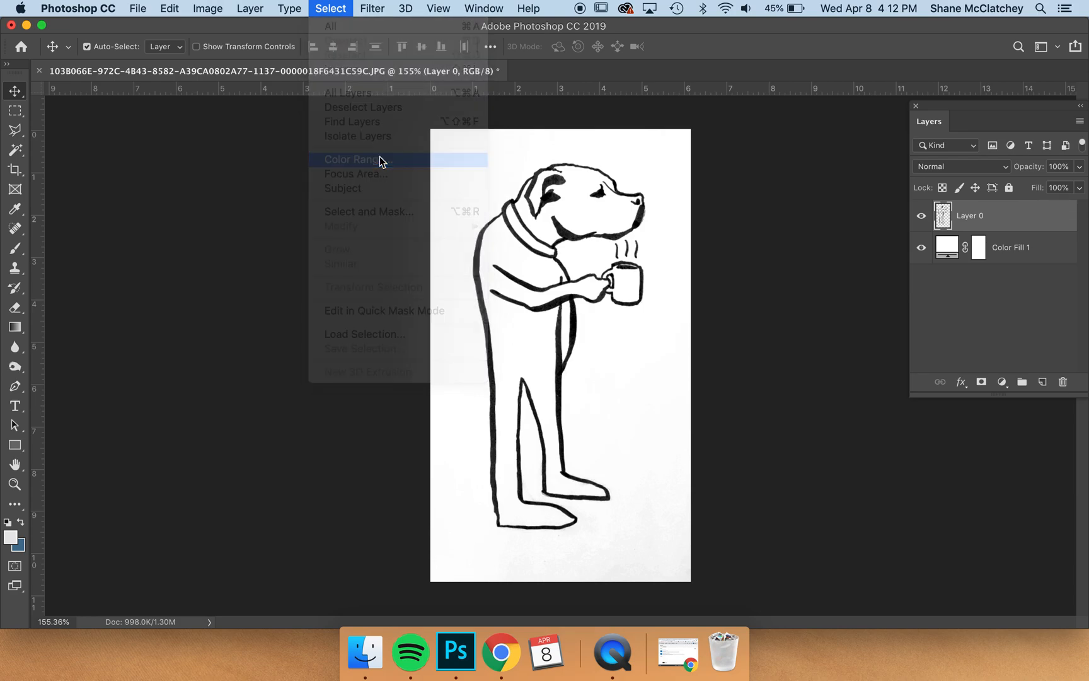
click(620, 379)
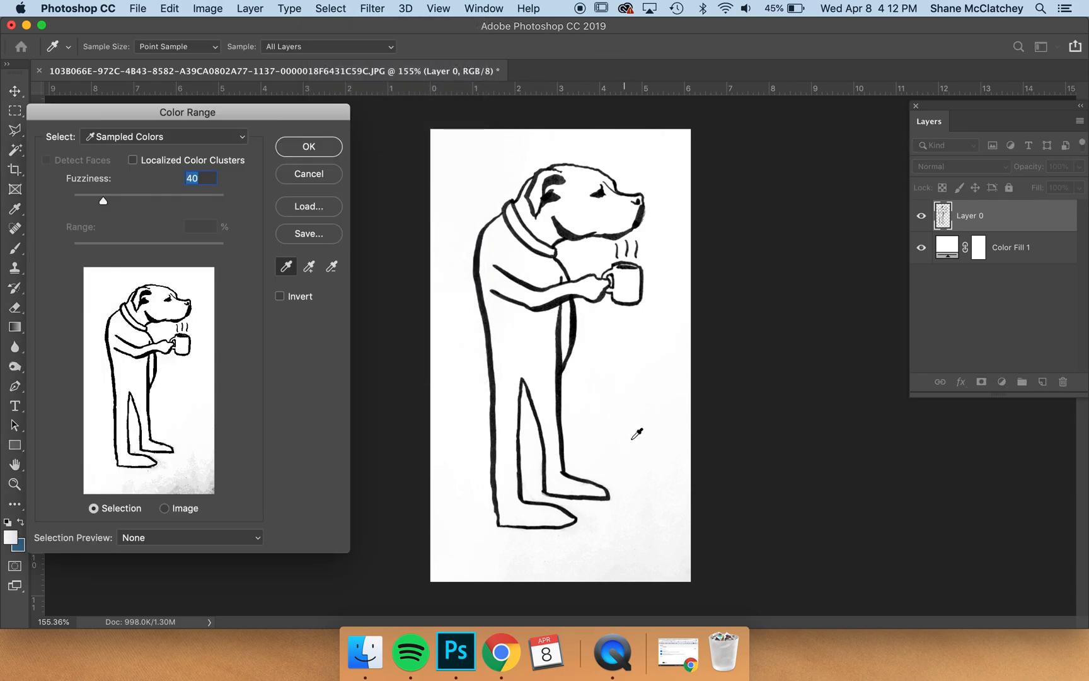
click(638, 465)
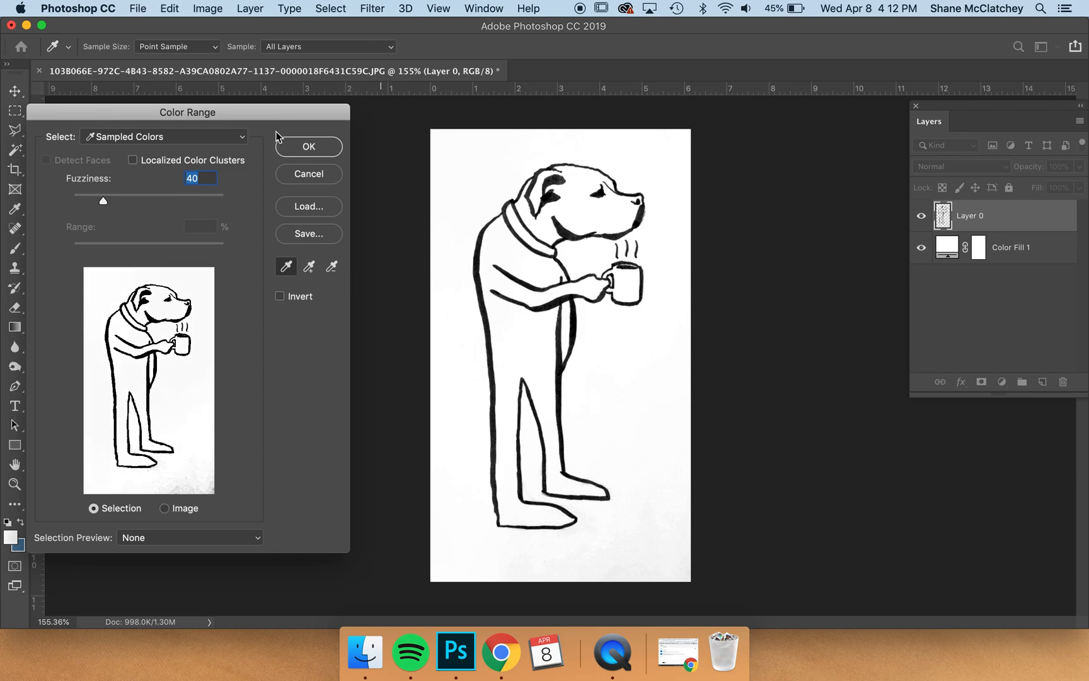
click(302, 149)
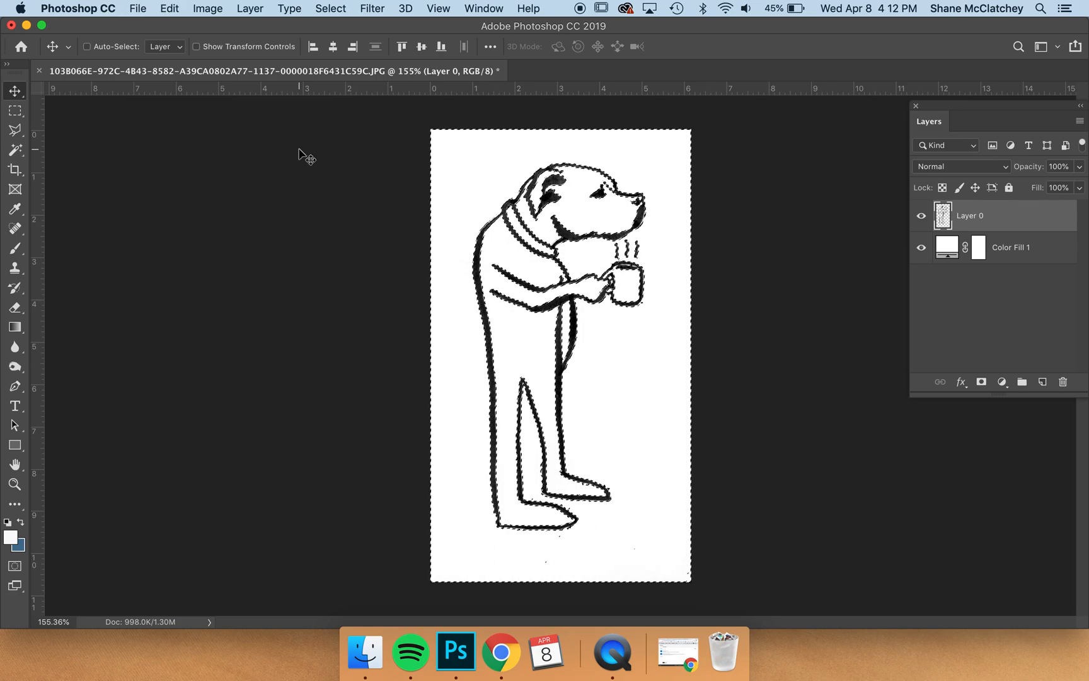
Remove the selected near-white background from the drawing layer and clear the selection
key(super+d)
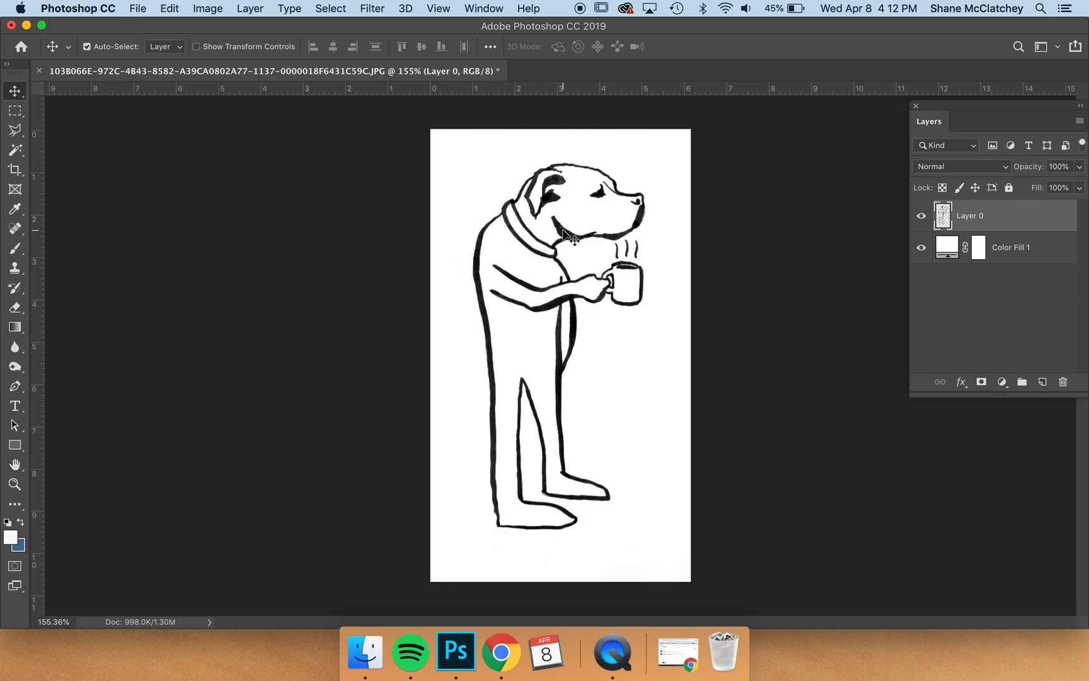
scroll(567, 238, up, 3)
scroll(564, 233, up, 5)
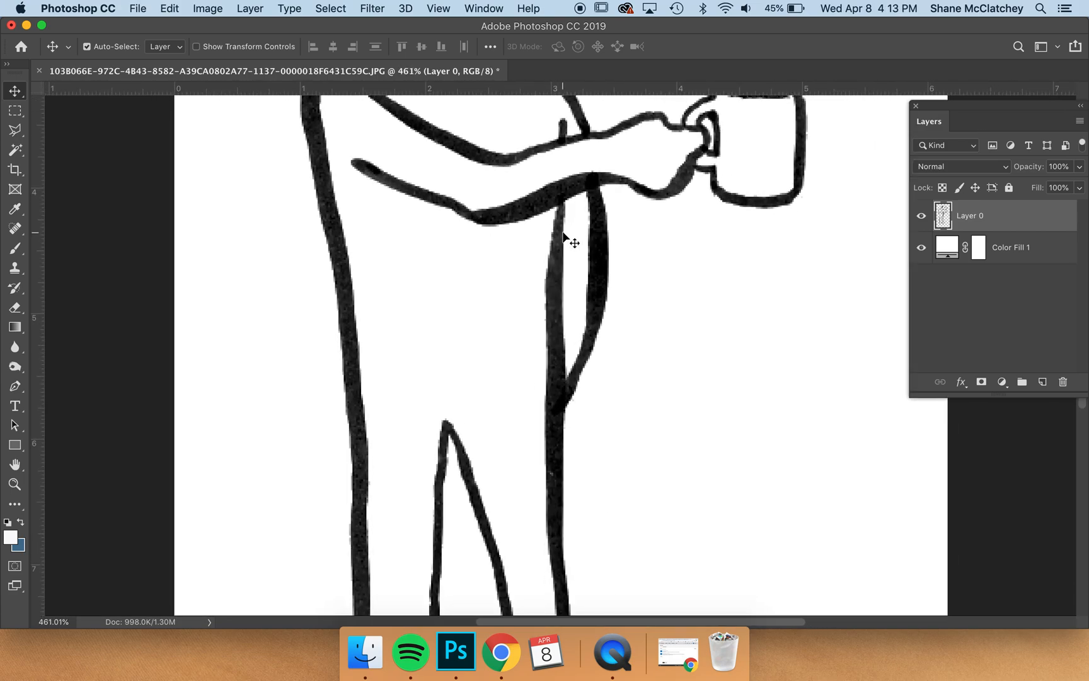
scroll(590, 296, up, 5)
scroll(590, 294, up, 5)
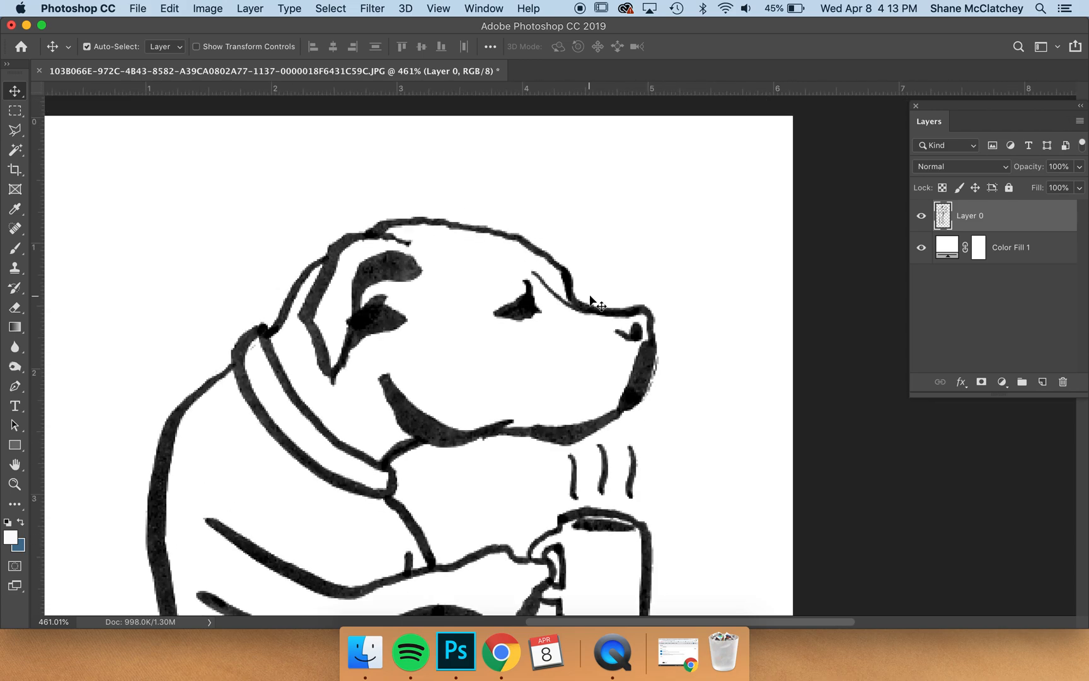
scroll(590, 294, down, 3)
key(super+0)
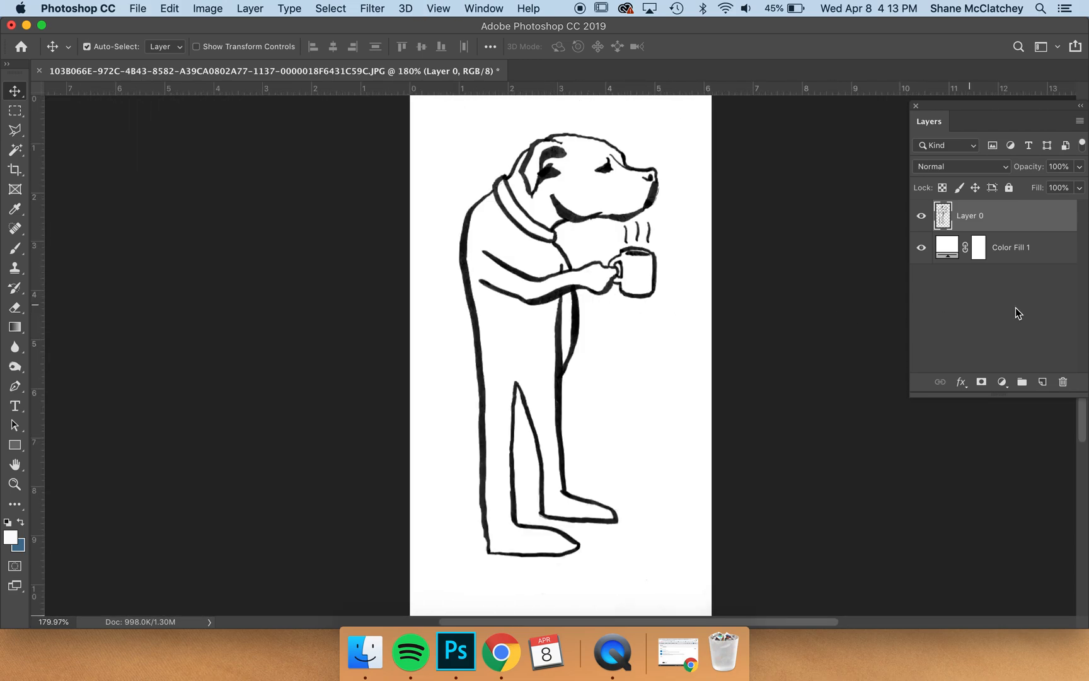
Change the solid color fill layer from white to a pale yellow, f3f3d3
double_click(948, 247)
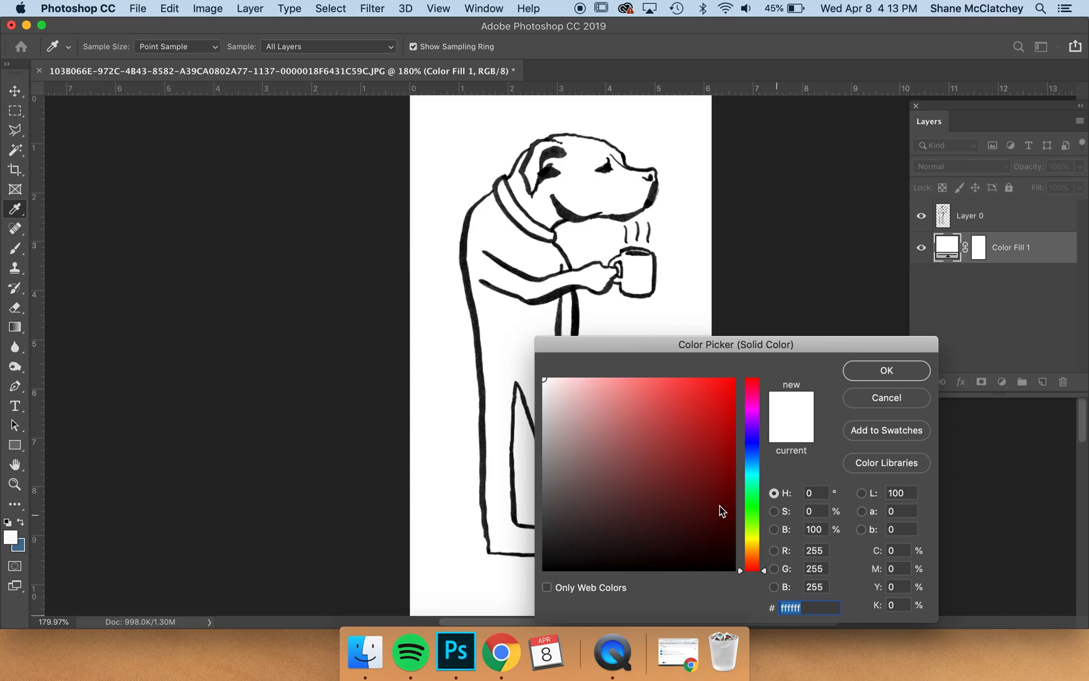
click(752, 538)
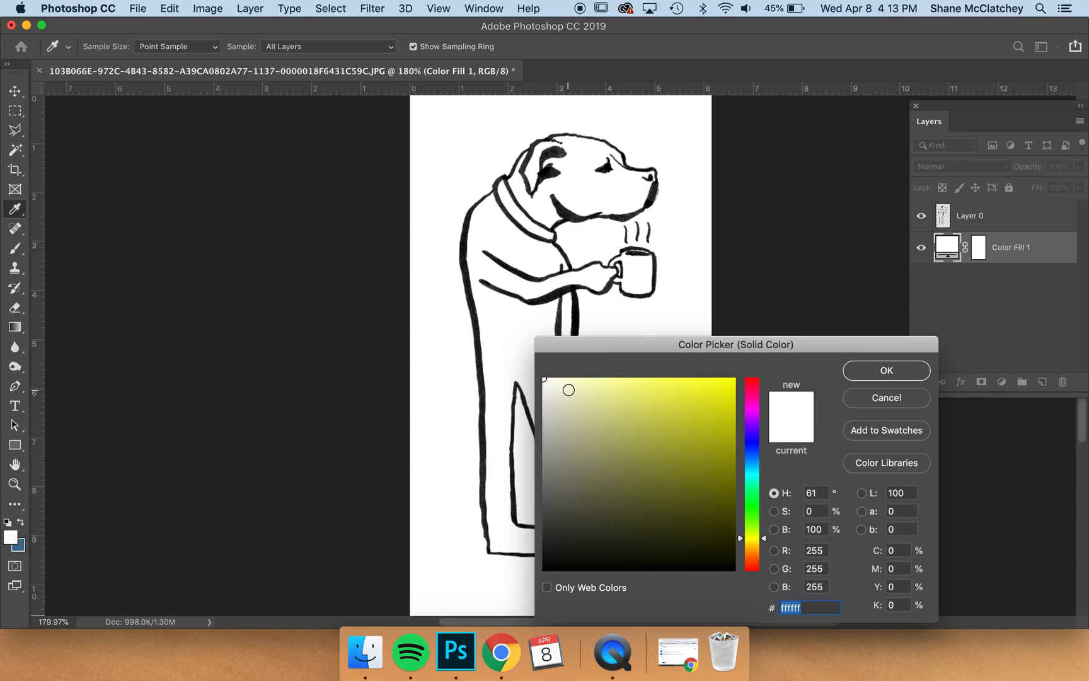
click(570, 387)
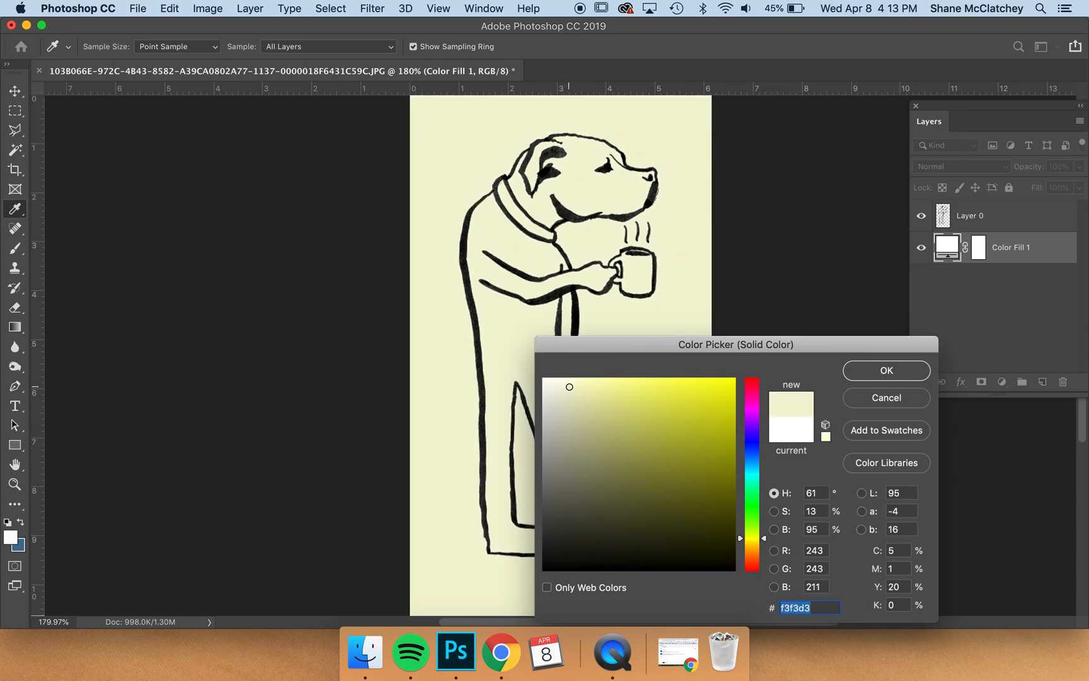
click(870, 372)
Inspect the figure's ink lines up close against the pale yellow background, with the drawing layer selected
scroll(493, 272, up, 5)
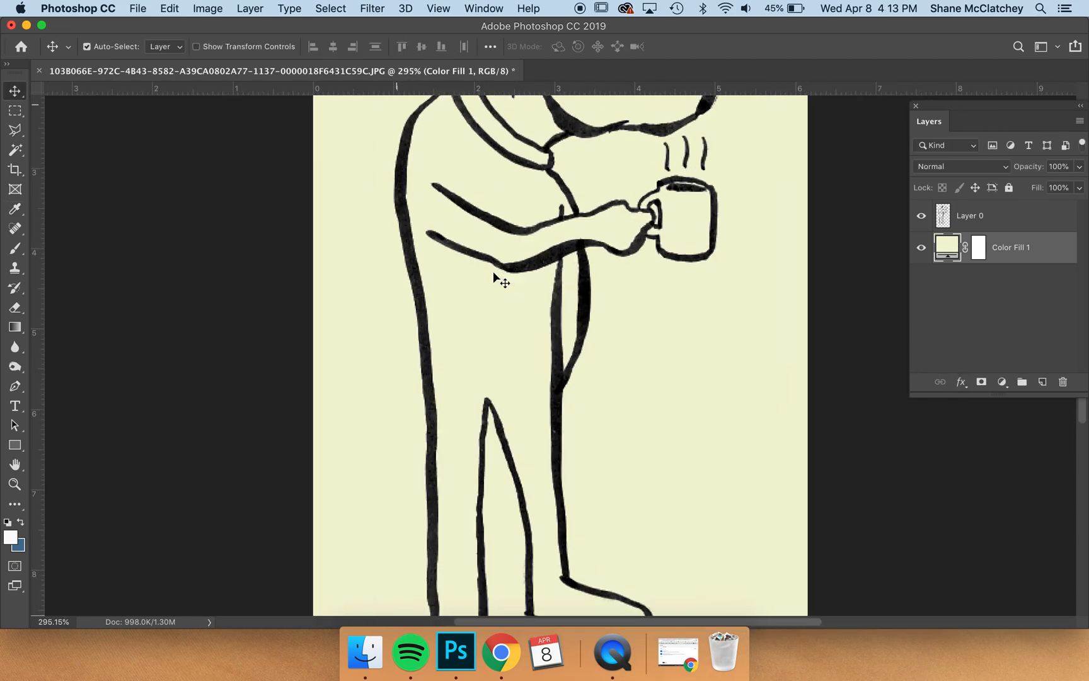
scroll(493, 272, up, 5)
scroll(493, 272, right, 2)
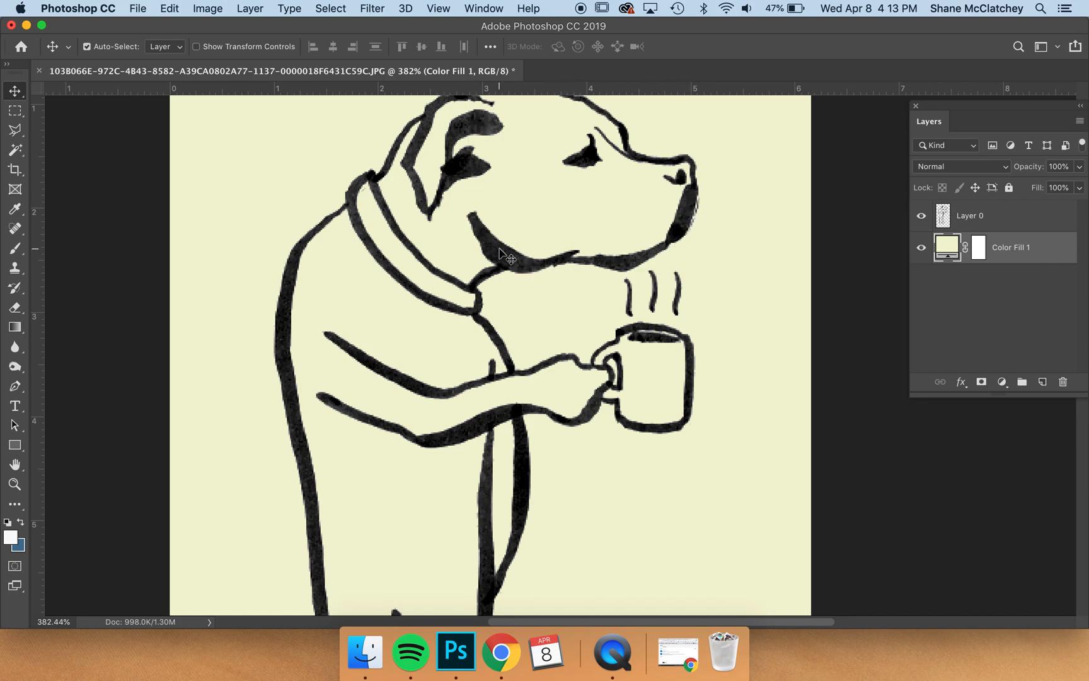
scroll(498, 253, down, 5)
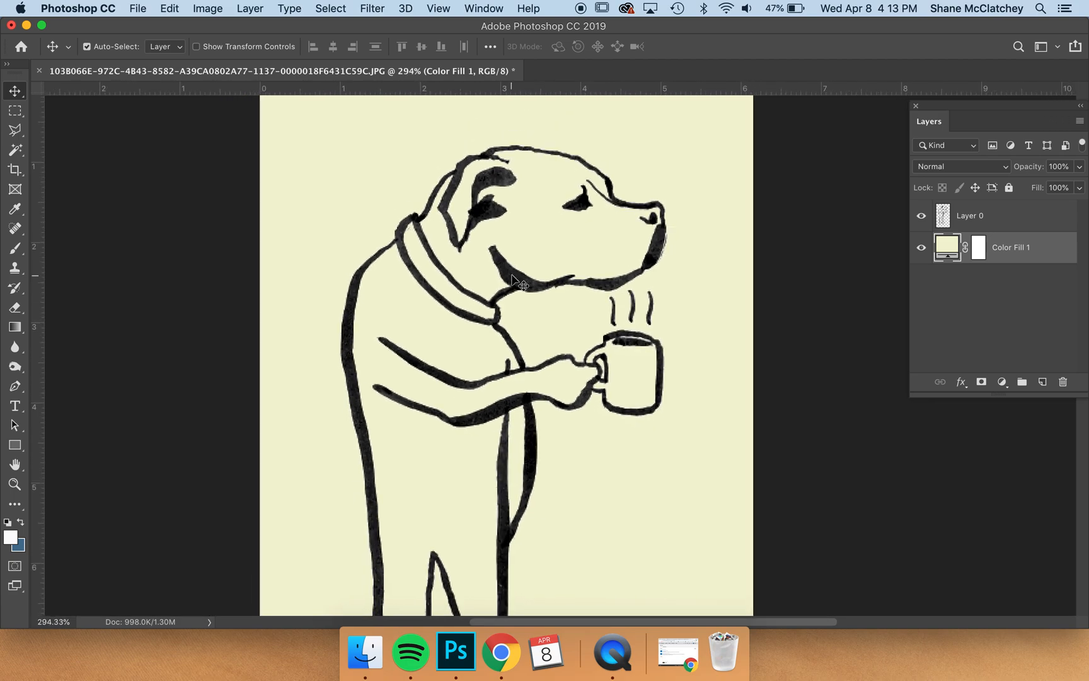
click(497, 253)
scroll(501, 259, down, 3)
scroll(512, 276, down, 3)
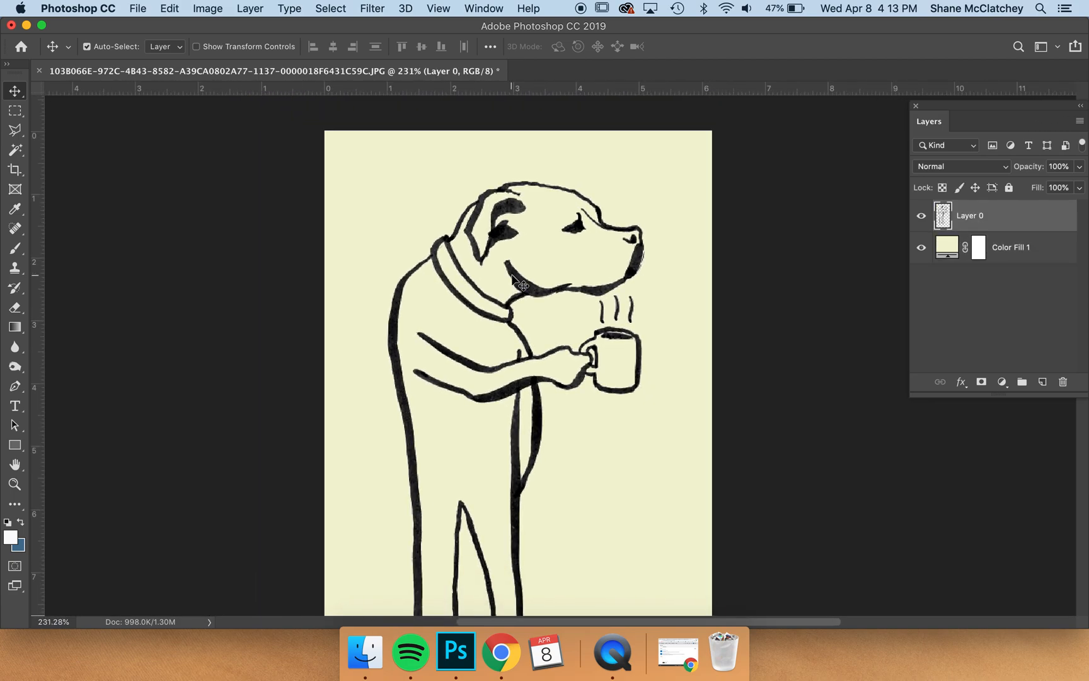
scroll(499, 295, down, 1)
scroll(498, 296, down, 1)
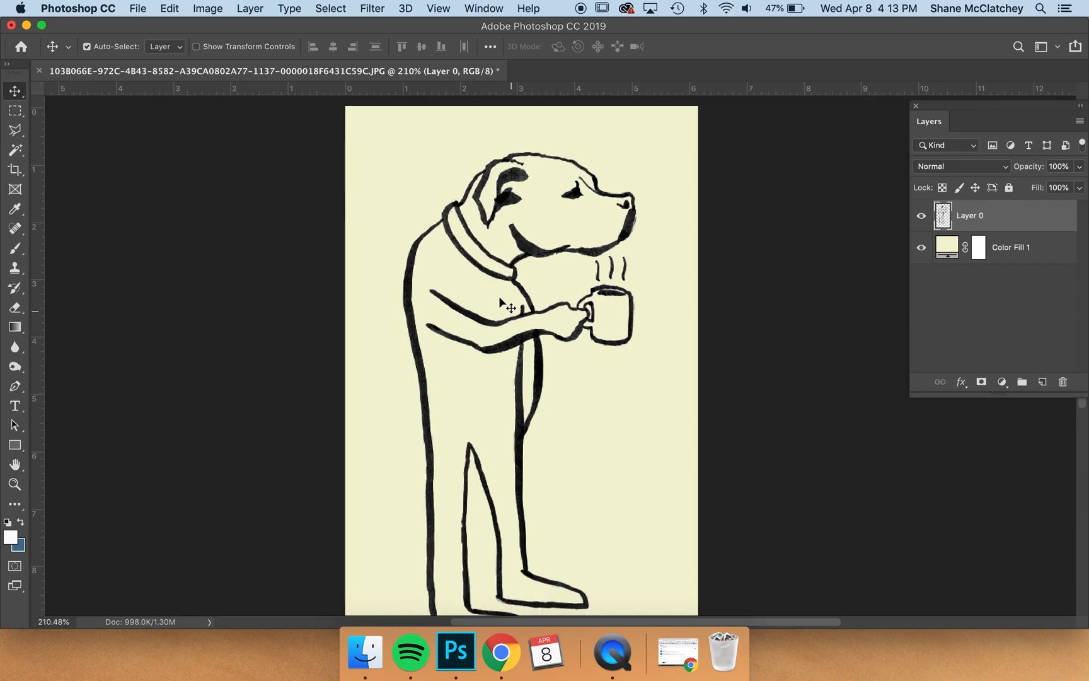
scroll(499, 297, down, 2)
scroll(501, 303, down, 1)
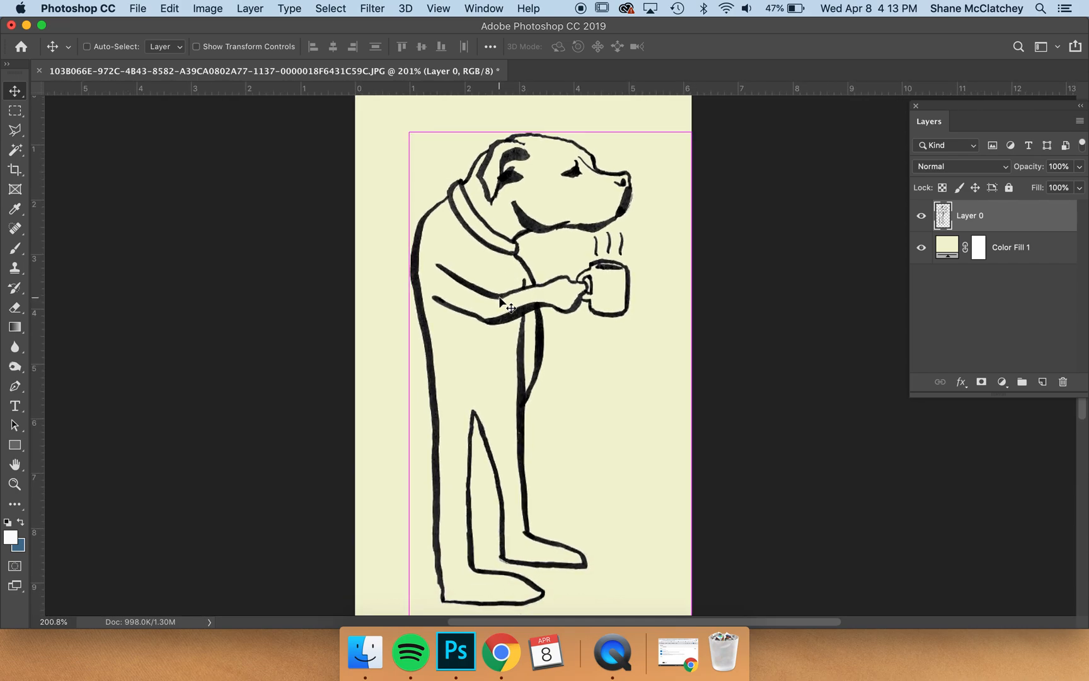
Darken the ink lines on the drawing layer with a Hue/Saturation adjustment at lightness -77
key(super+u)
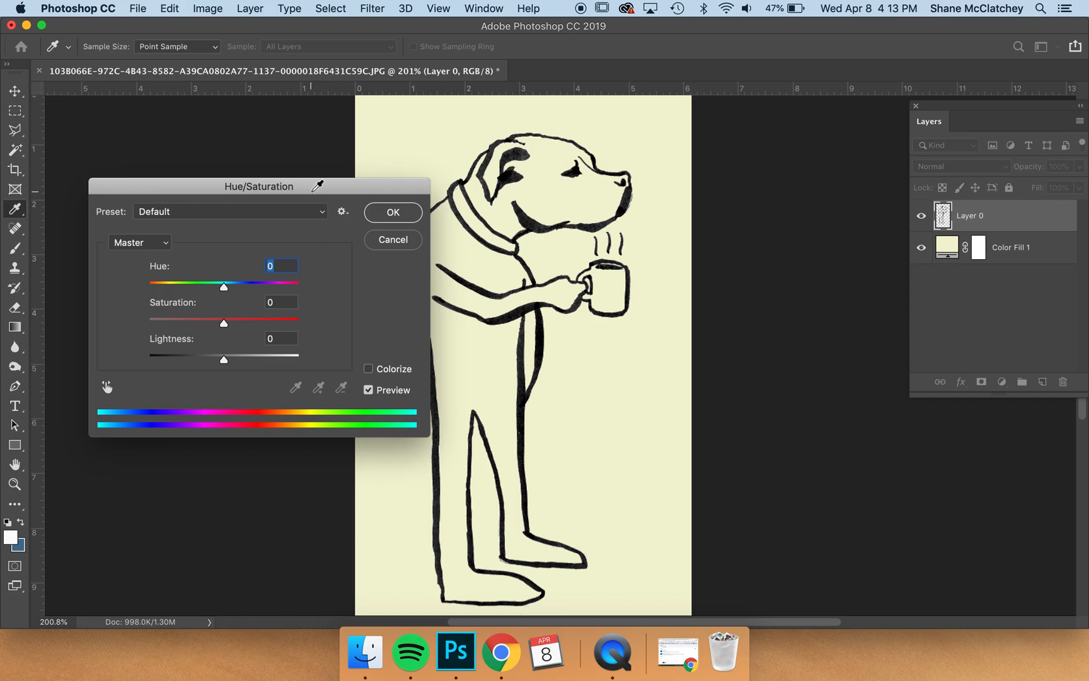
drag(314, 190, 303, 169)
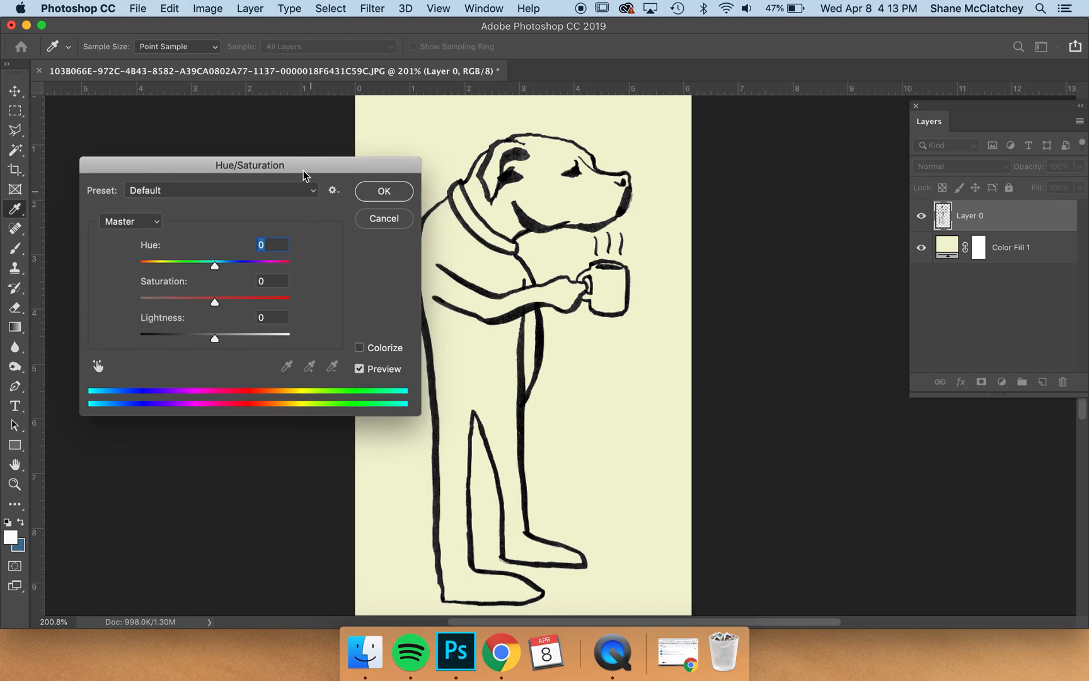
click(380, 220)
key(super+u)
drag(201, 341, 156, 340)
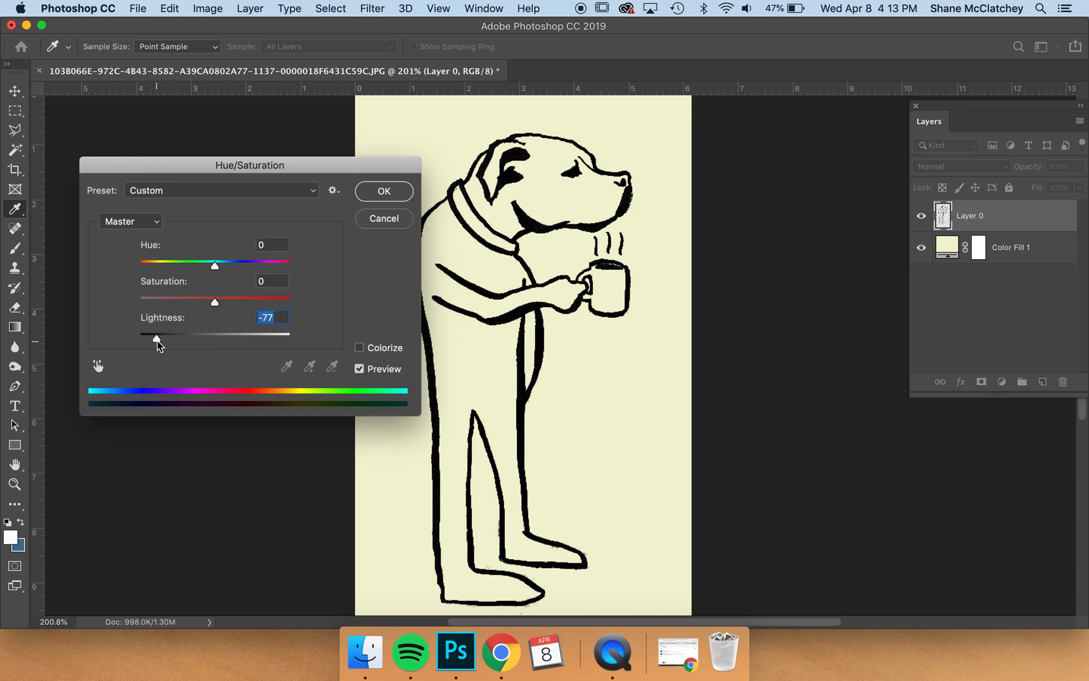
click(391, 191)
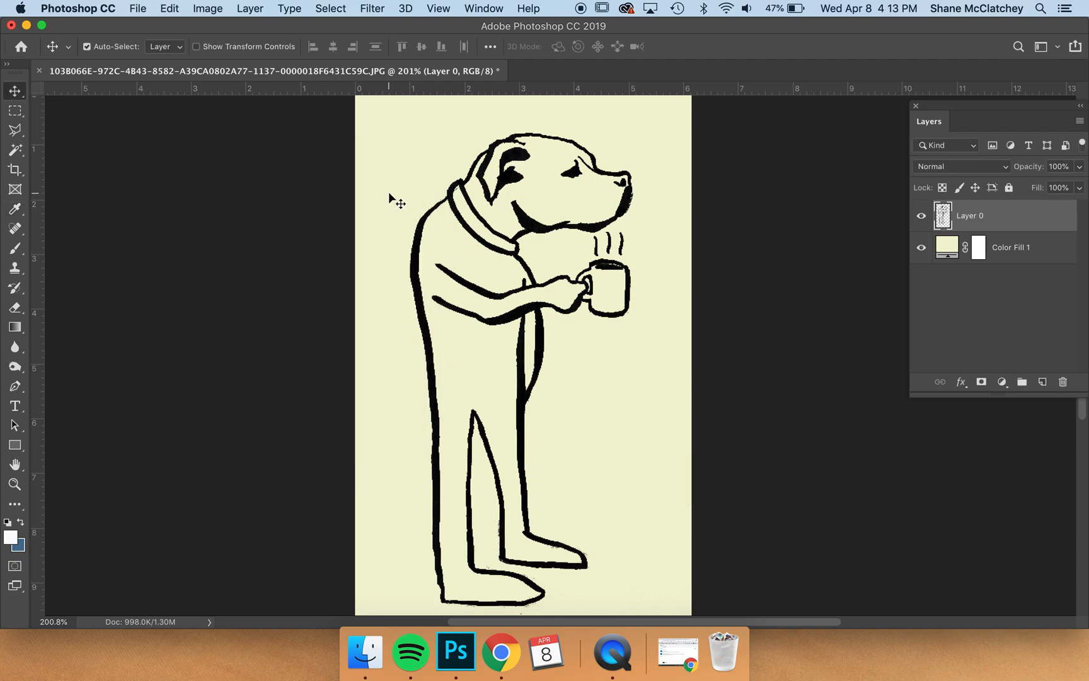
Scale the drawing down proportionally with Free Transform and reposition it within the upper part of the canvas
key(super+1)
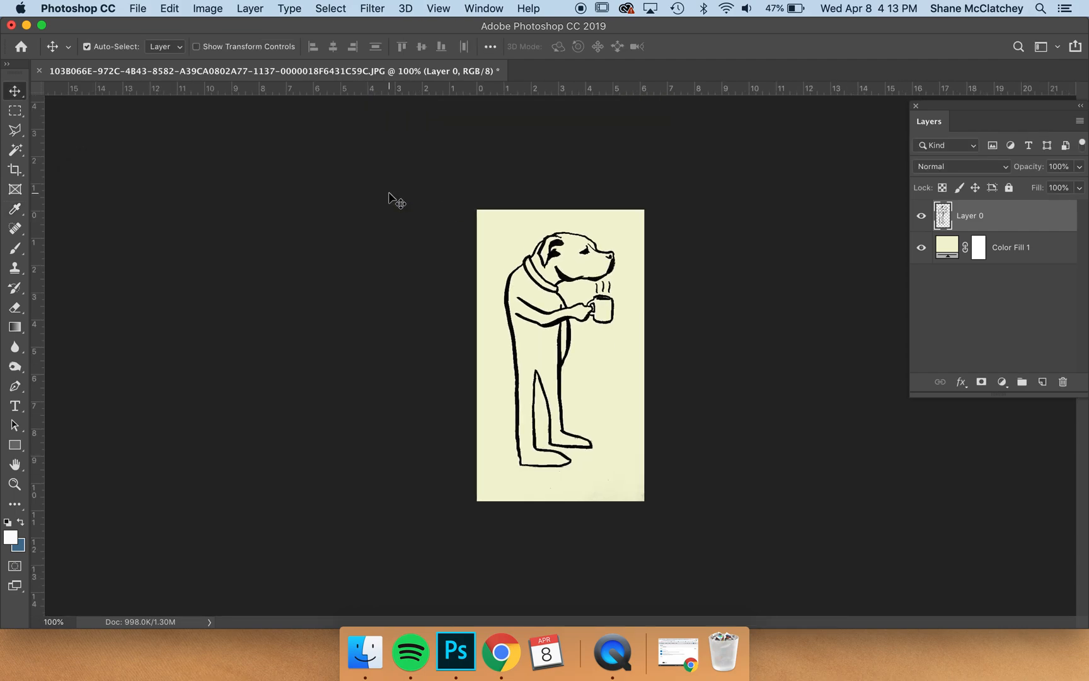
key(super+0)
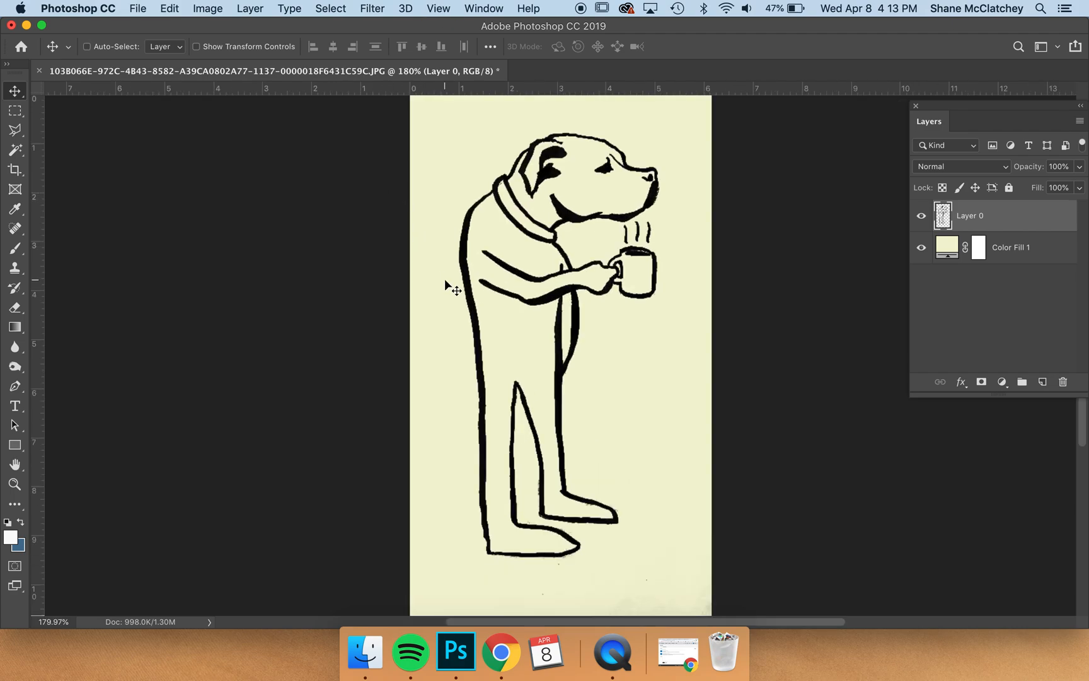
key(super+t)
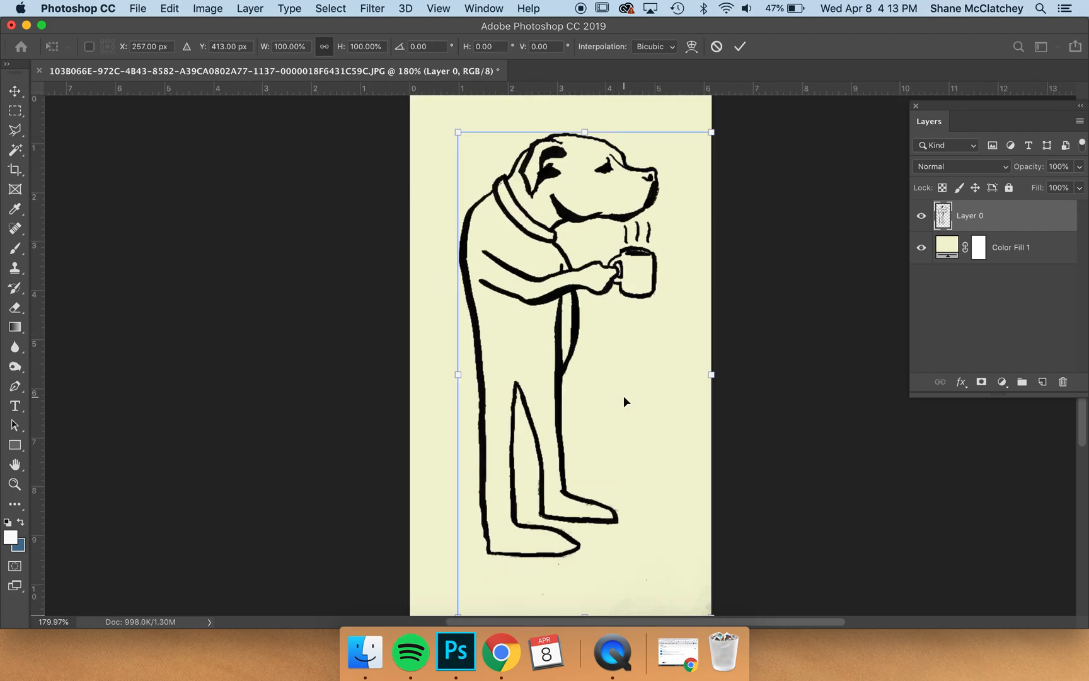
drag(712, 132, 666, 219)
drag(621, 271, 635, 201)
key(Return)
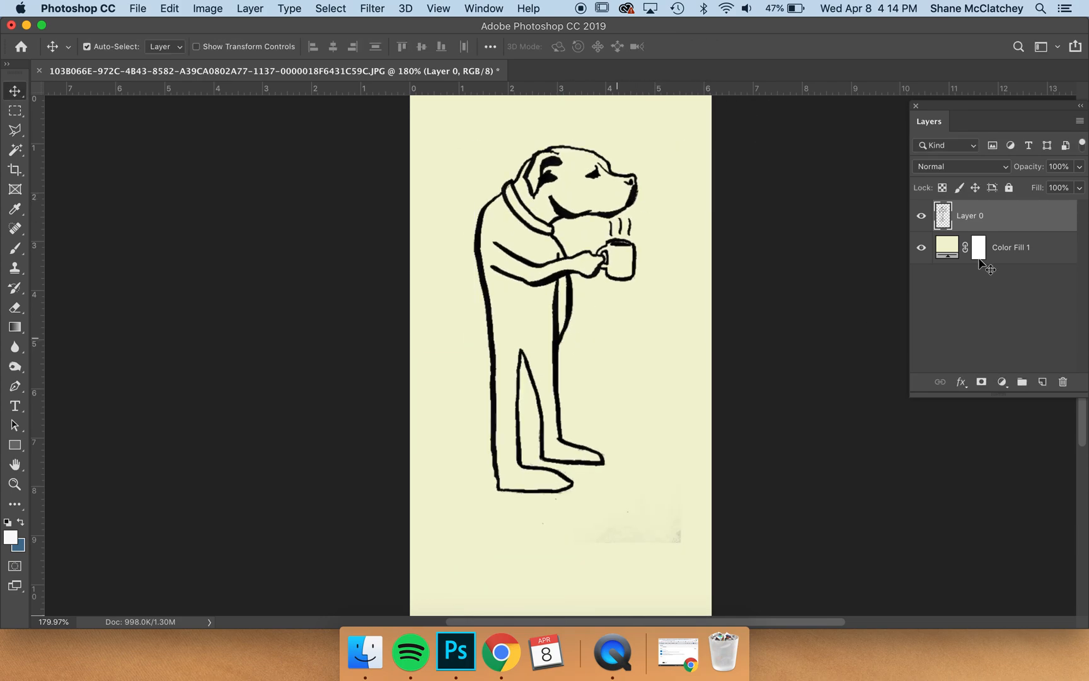
Add an empty layer between the drawing layer and the color fill layer
click(1011, 252)
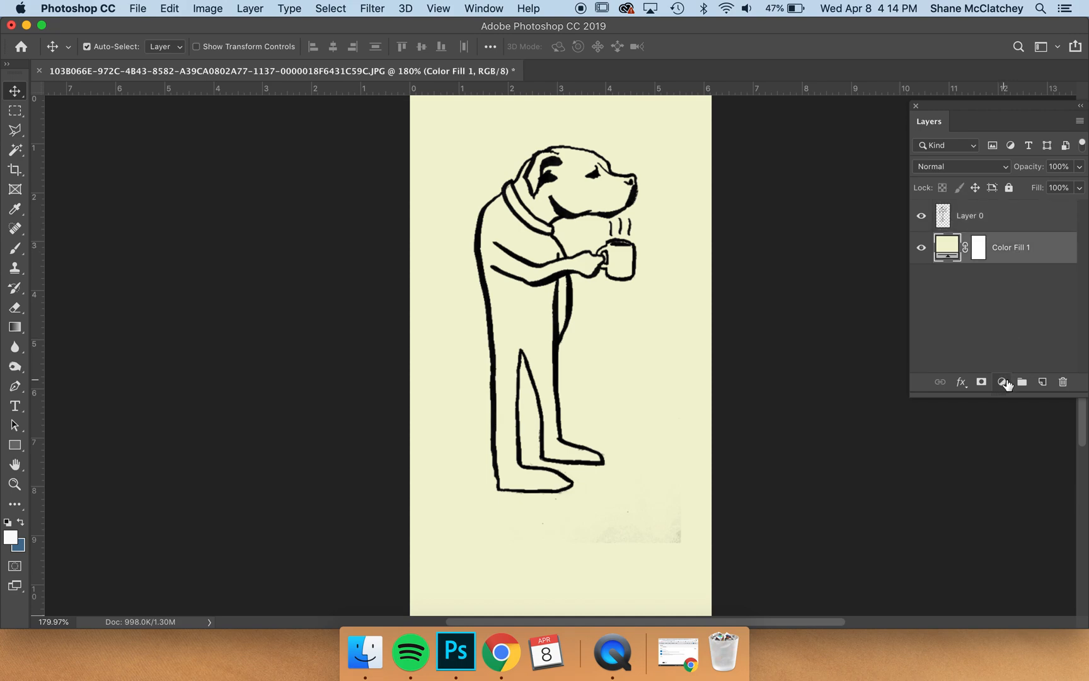
click(1043, 382)
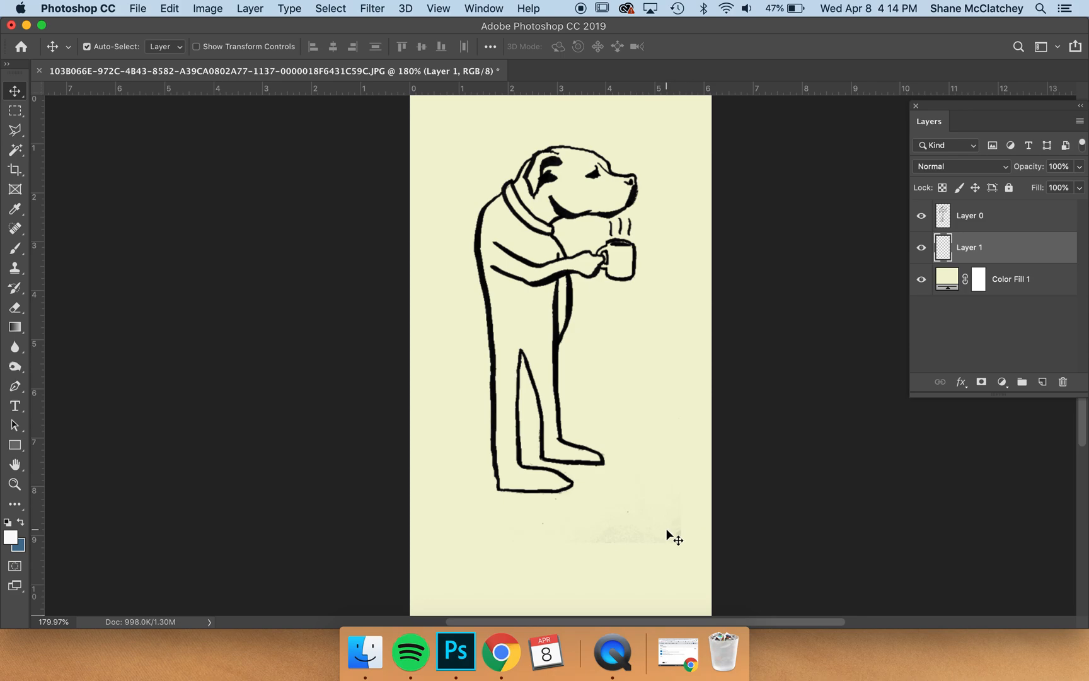
drag(580, 459, 583, 463)
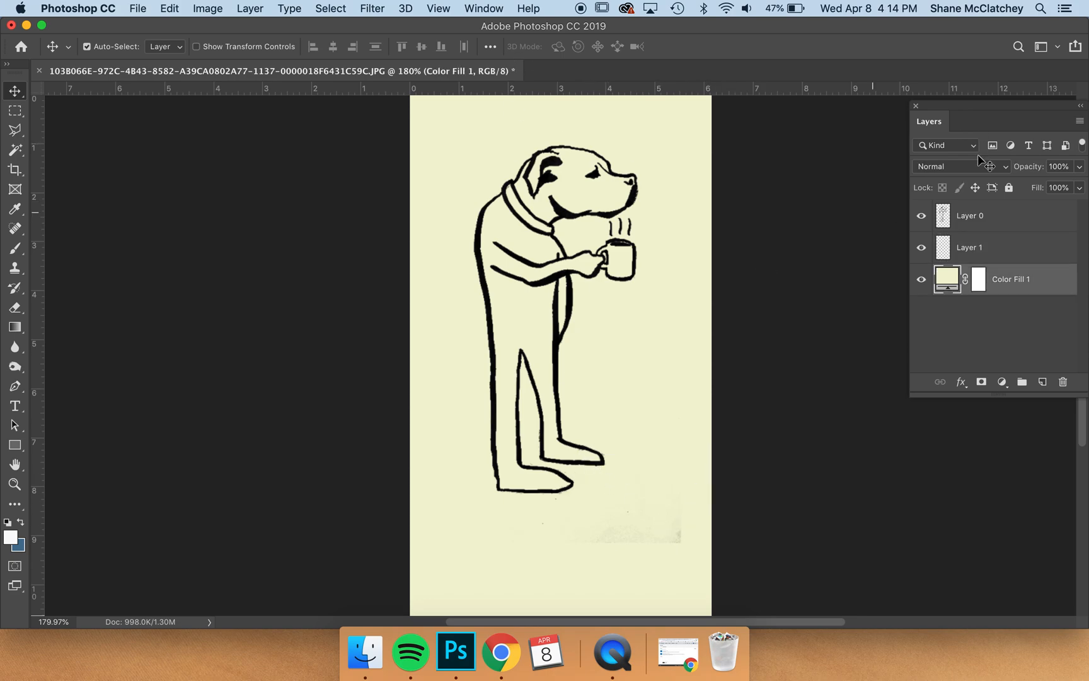
Remove the leftover paper smudge below the feet from the drawing layer using a Color Range selection, and clear the selection
click(984, 225)
click(312, 8)
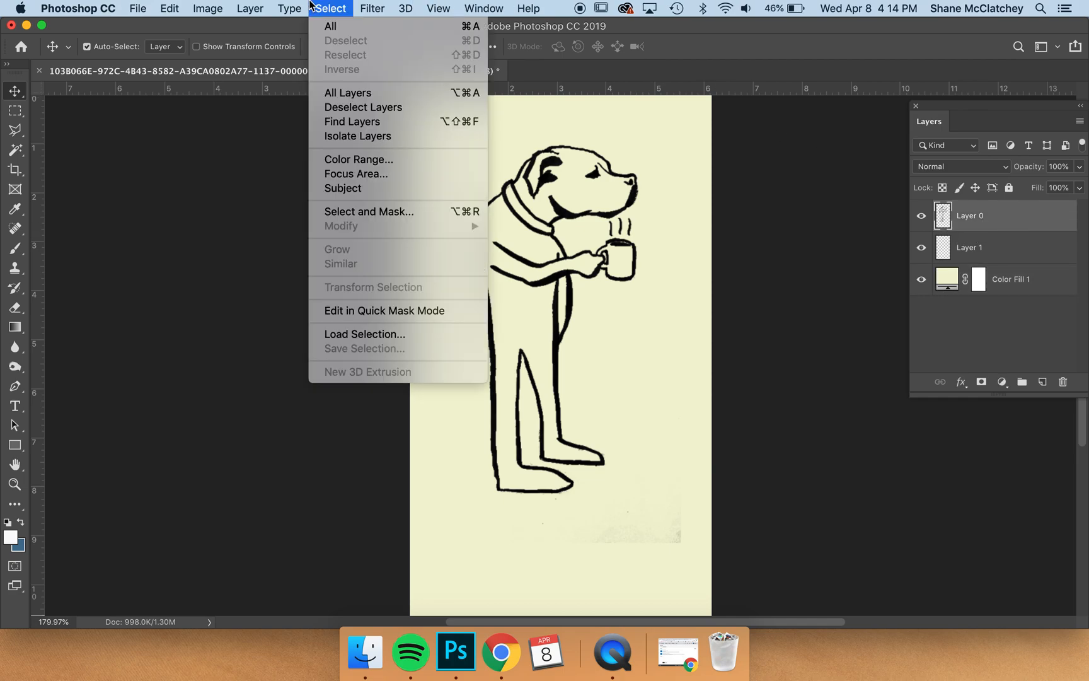
click(358, 158)
click(663, 522)
click(308, 148)
key(v)
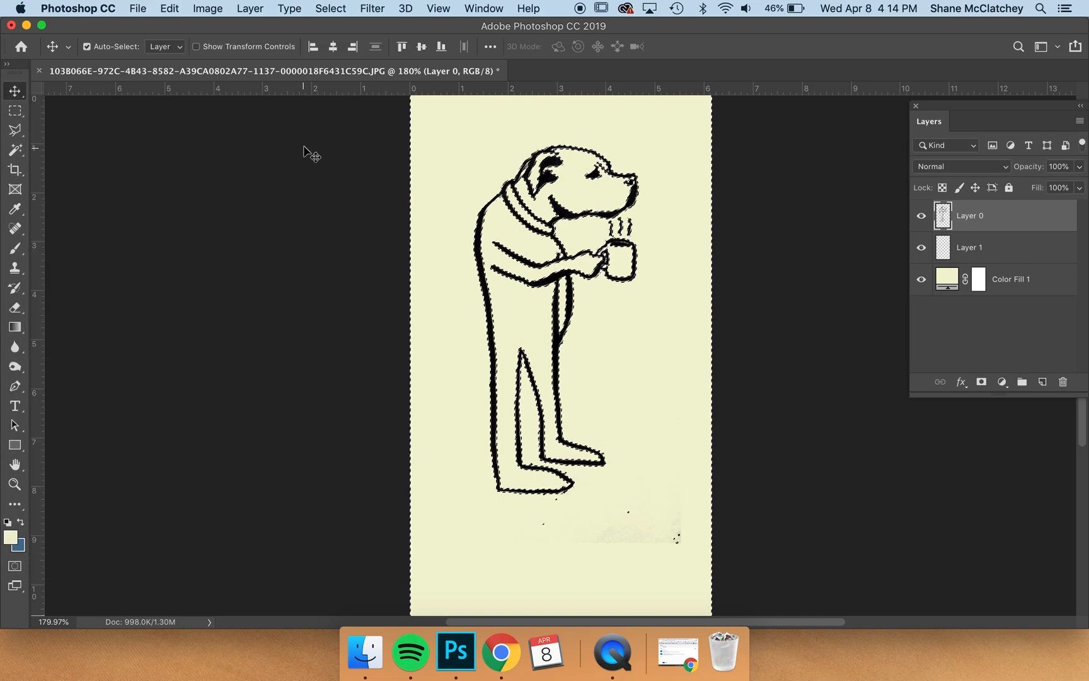
key(super+d)
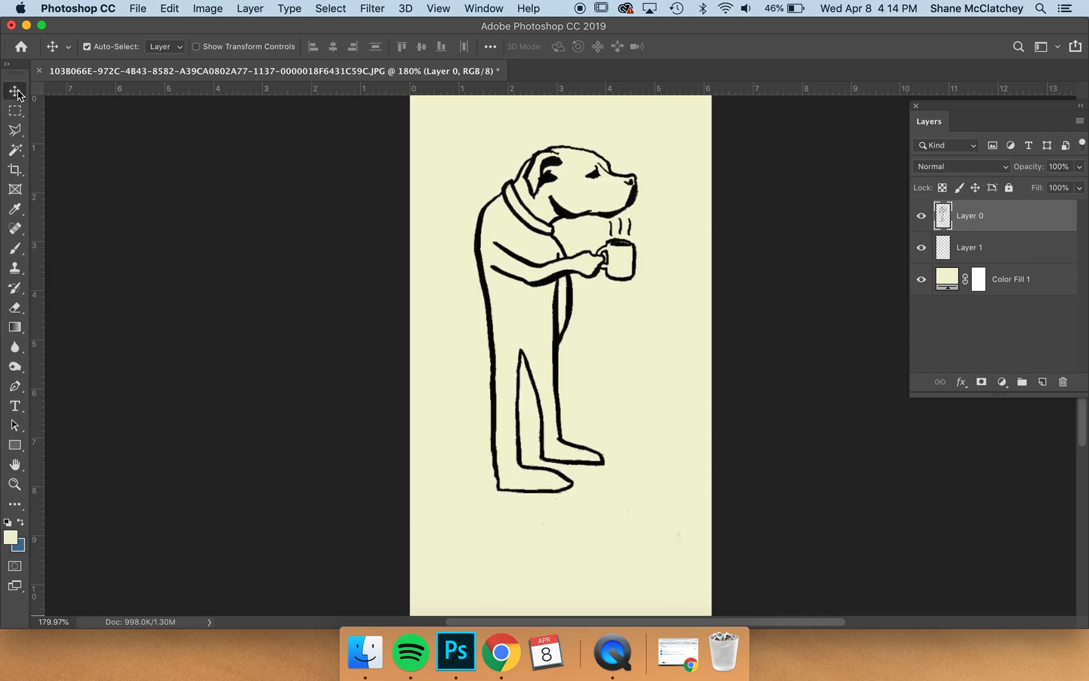
Paint the figure's legs blue on the empty layer beneath the lines, using a 30-size soft brush at 19% opacity
click(270, 221)
scroll(638, 479, up, 3)
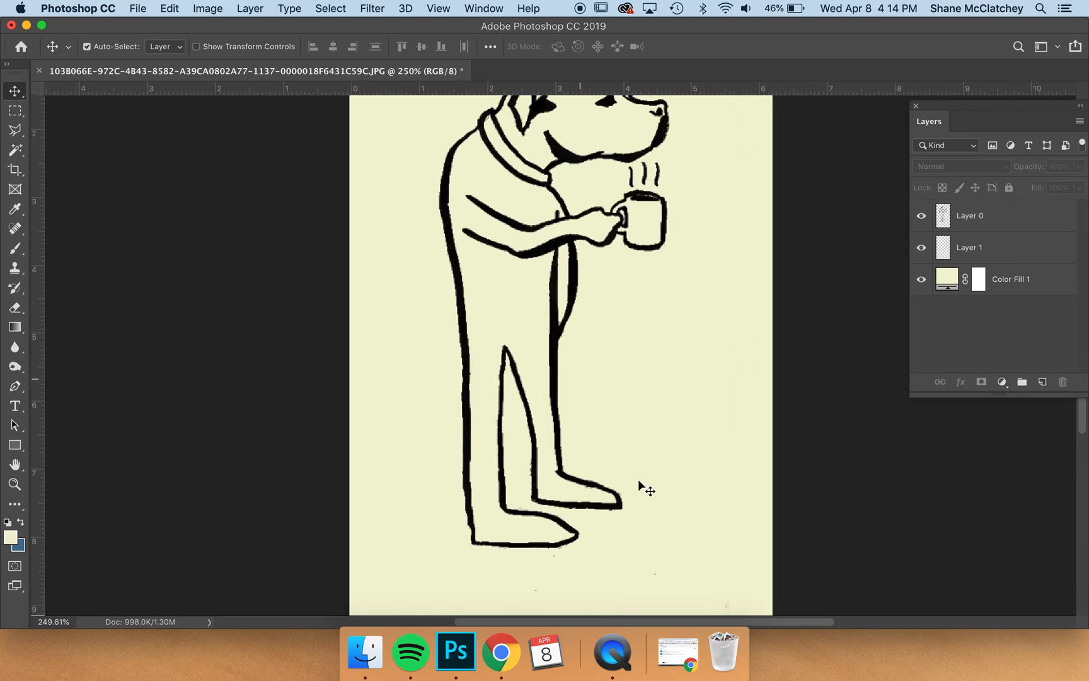
scroll(638, 480, down, 2)
drag(556, 368, 556, 391)
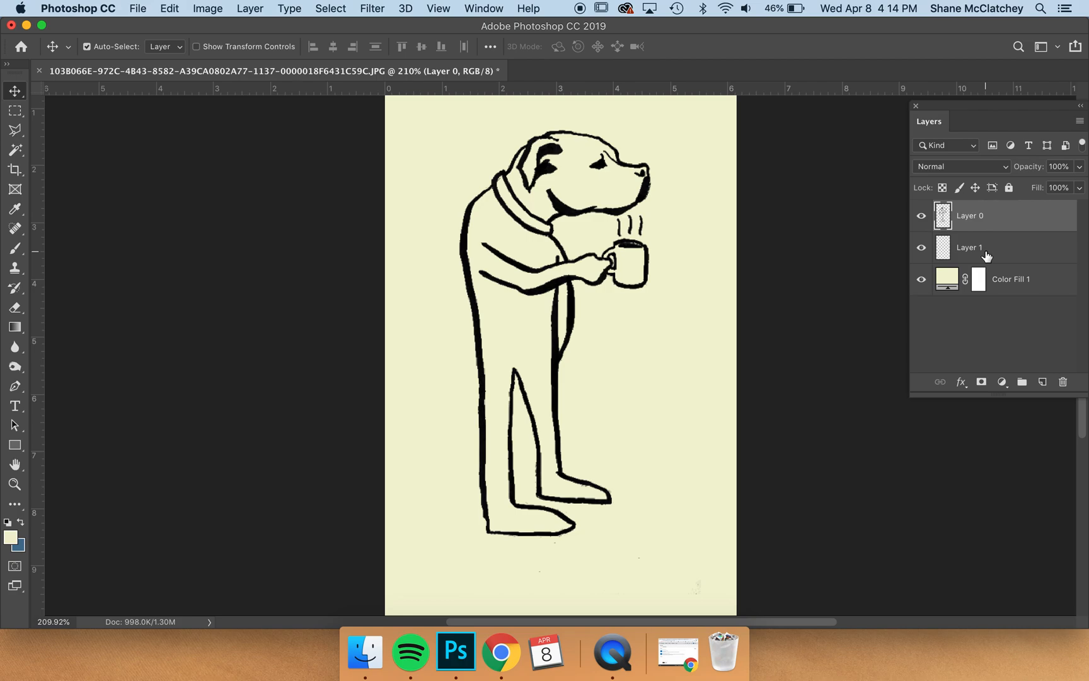
click(963, 258)
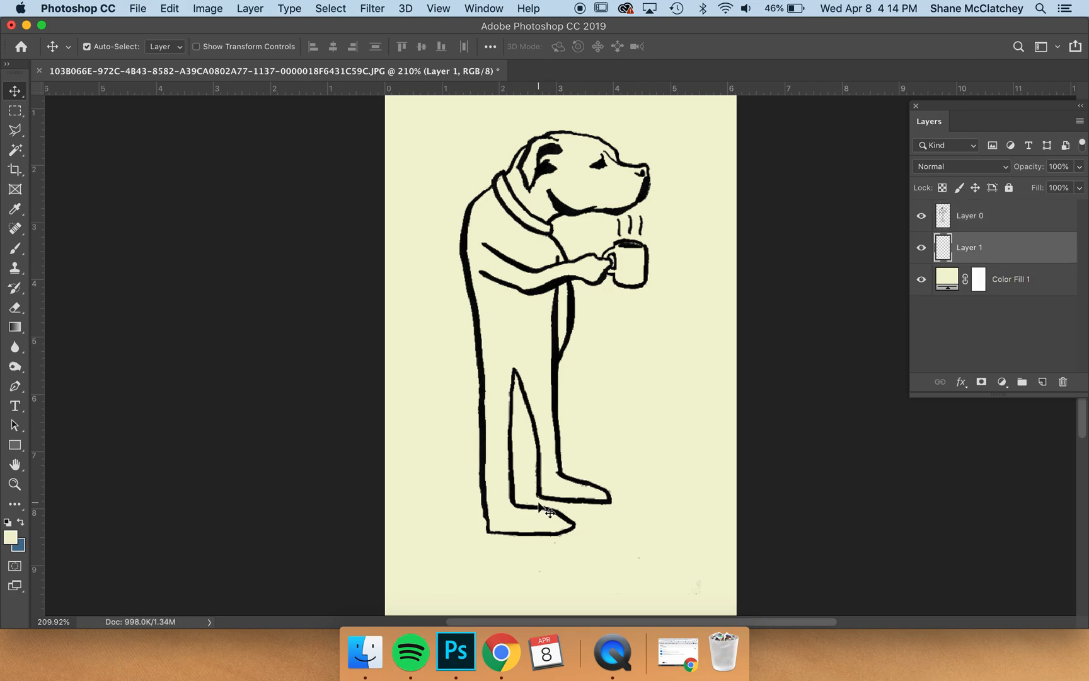
key(b)
key(bracketright)
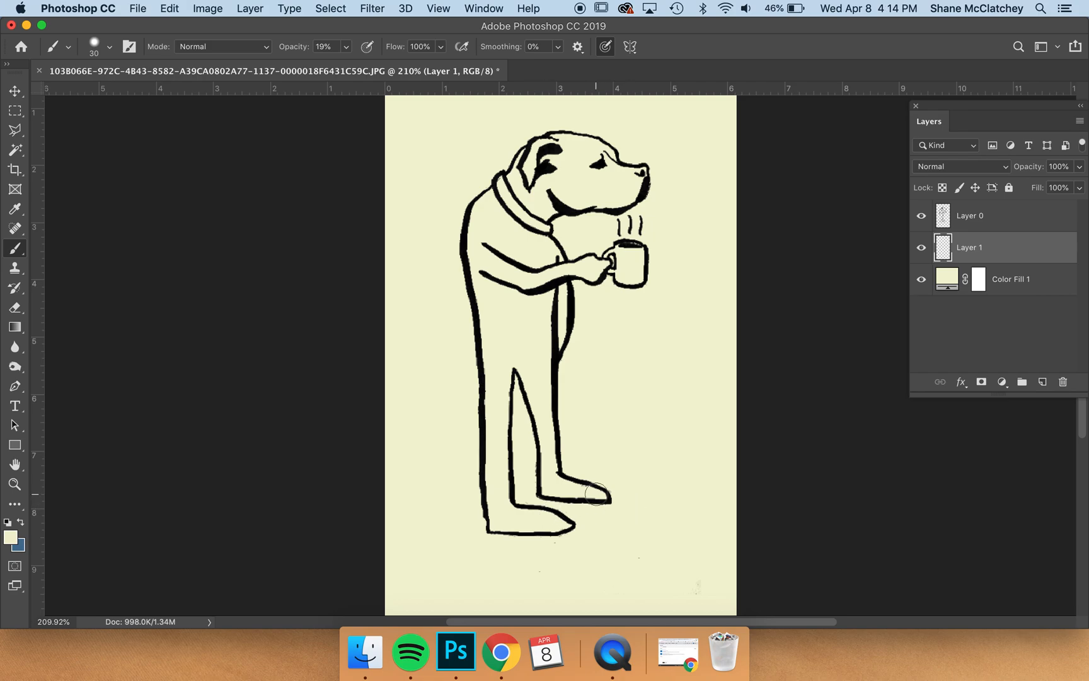
drag(596, 494, 532, 469)
key(x)
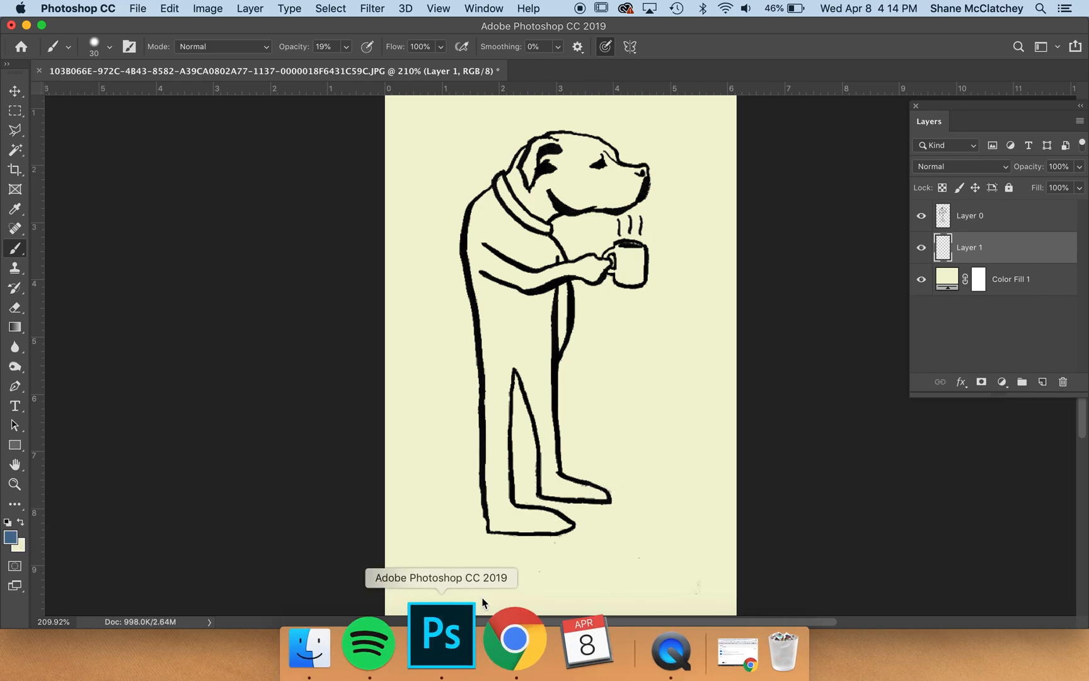
mouse_move(598, 498)
mouse_down()
mouse_move(558, 487)
mouse_move(540, 449)
mouse_move(534, 359)
mouse_move(500, 410)
mouse_move(498, 433)
mouse_up()
mouse_move(520, 343)
mouse_down()
mouse_move(494, 344)
mouse_move(548, 346)
mouse_move(551, 383)
mouse_up()
mouse_move(492, 357)
mouse_down()
mouse_move(498, 523)
mouse_move(566, 527)
mouse_move(514, 515)
mouse_move(500, 495)
mouse_move(499, 370)
mouse_move(532, 378)
mouse_move(561, 472)
mouse_up()
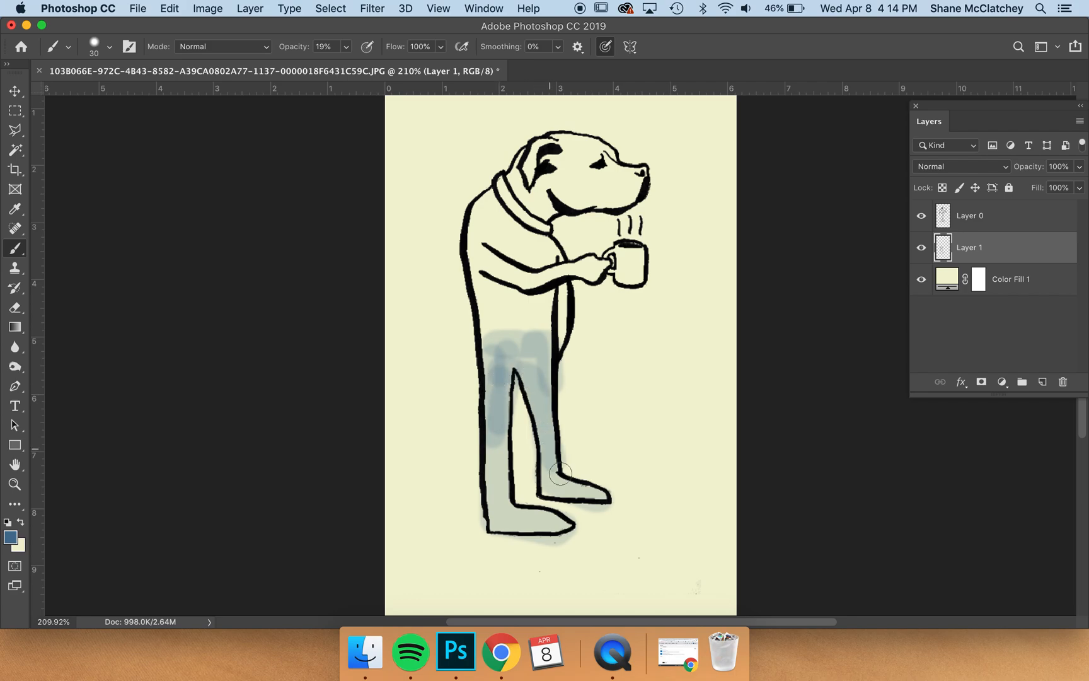
Try shifting the line drawing off the blue paint, undo the move, and delete the painted layer
key(v)
drag(556, 289, 593, 288)
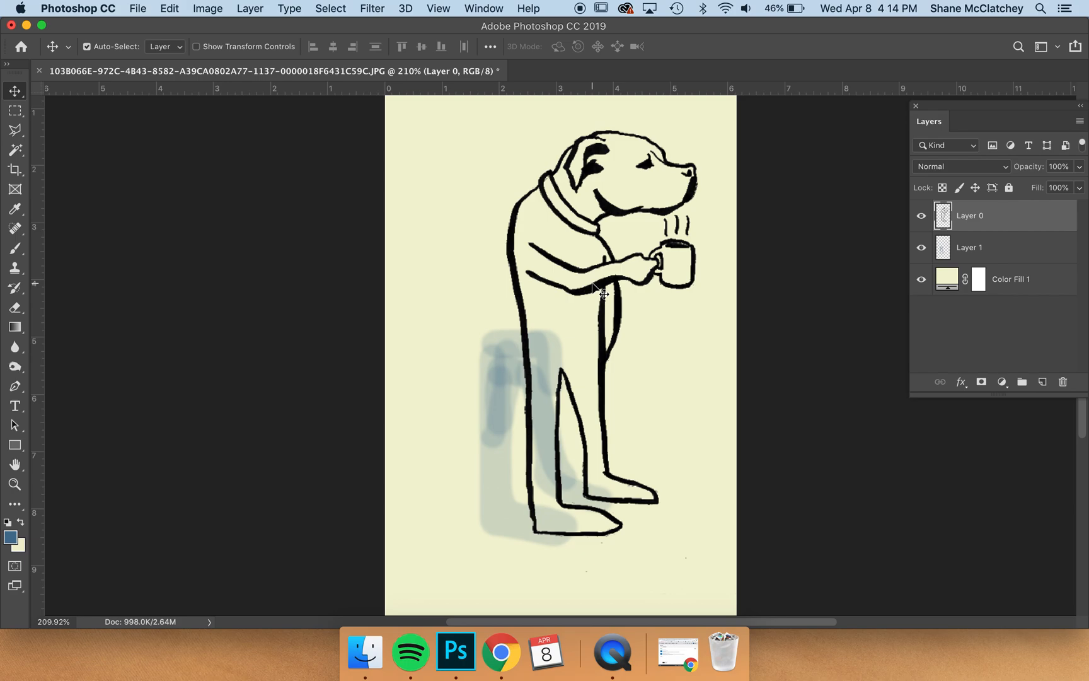
key(super+z)
click(533, 349)
key(BackSpace)
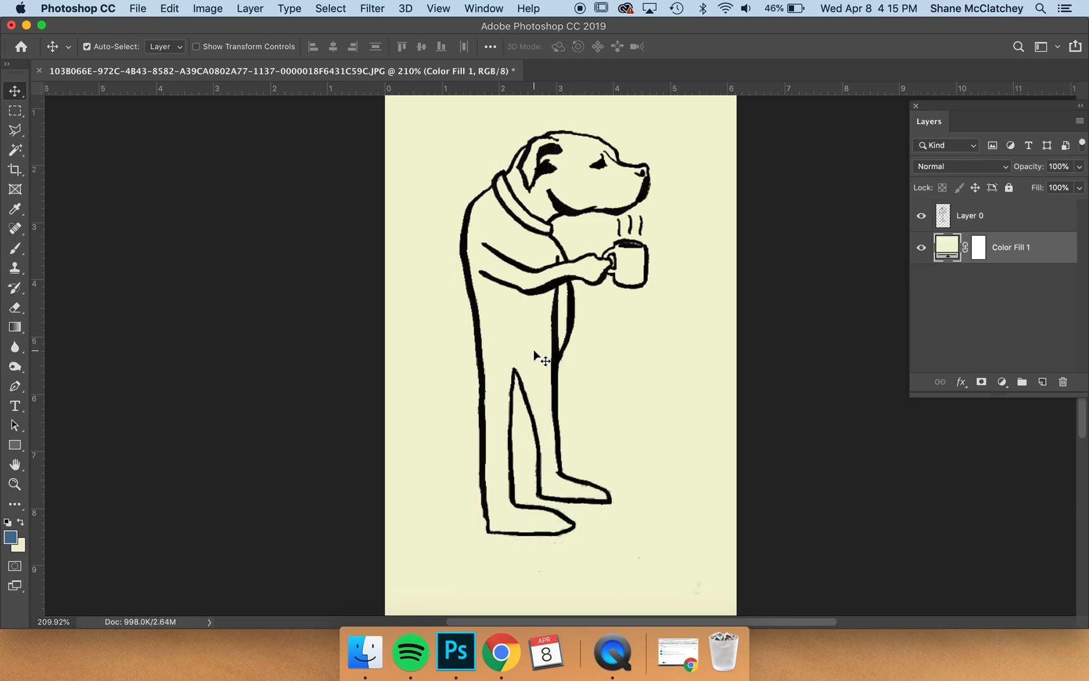
Scale the line drawing down slightly with Free Transform and reposition it within the page
click(558, 342)
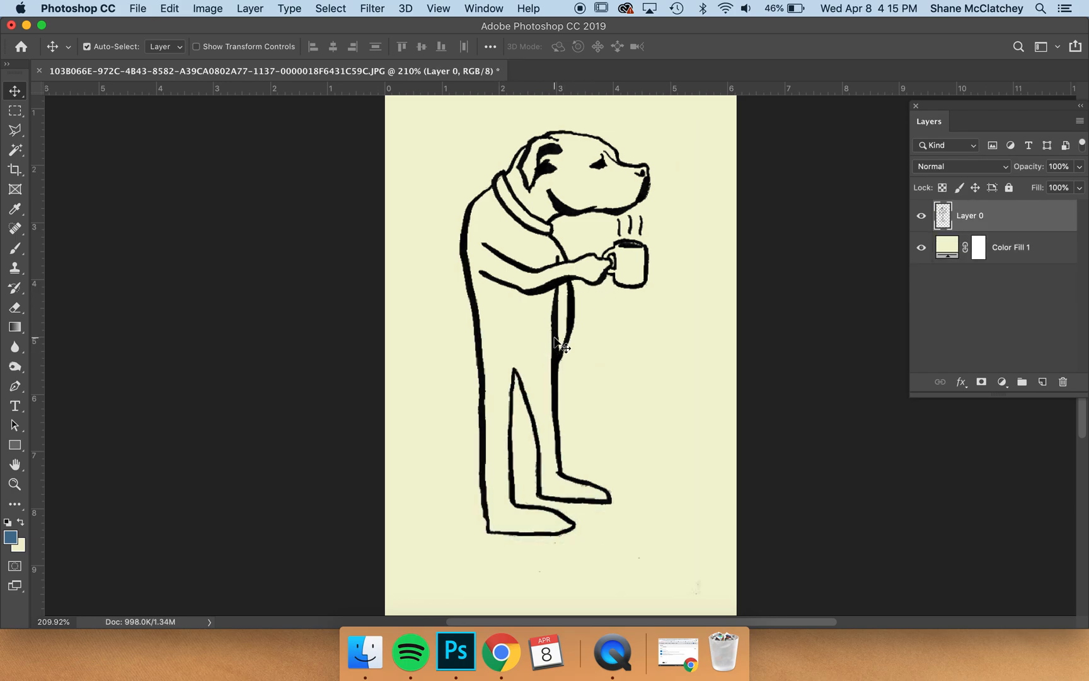
key(super+t)
drag(701, 128, 689, 150)
key(super+minus)
drag(637, 209, 634, 196)
key(Return)
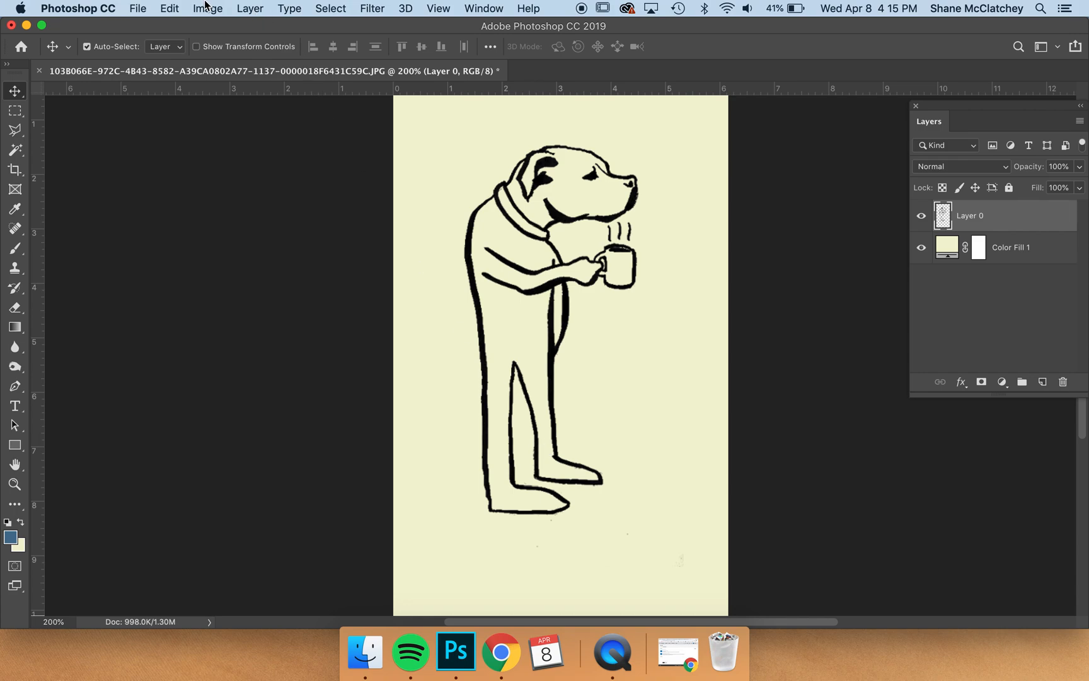
Try warping the whole line drawing by pulling on the area around its legs
click(179, 8)
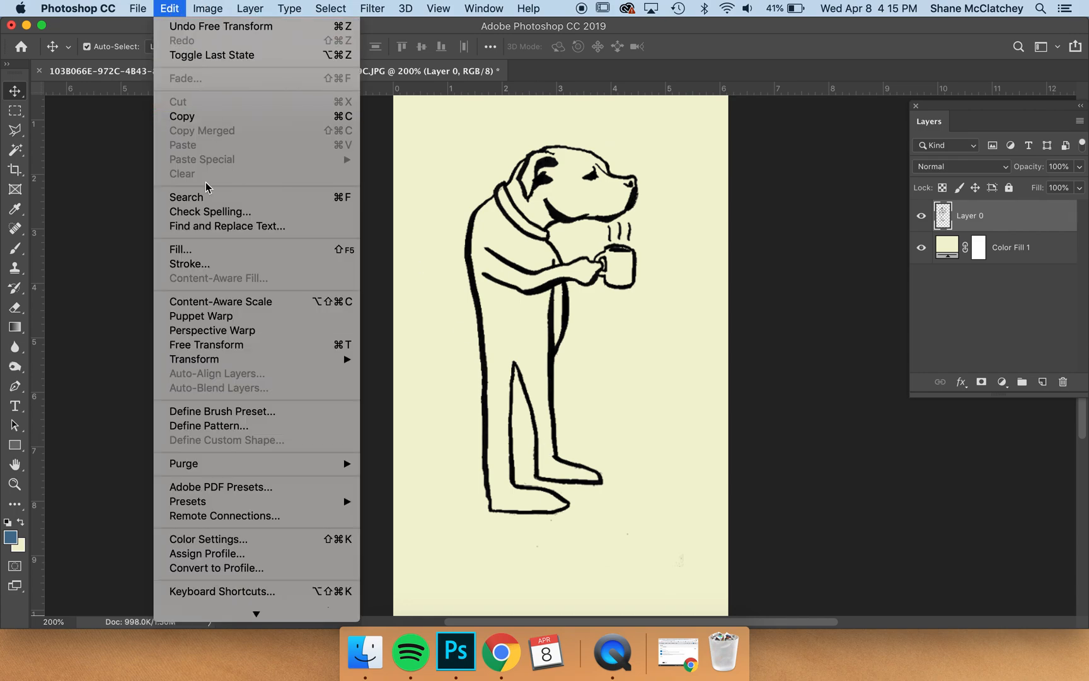
mouse_move(254, 360)
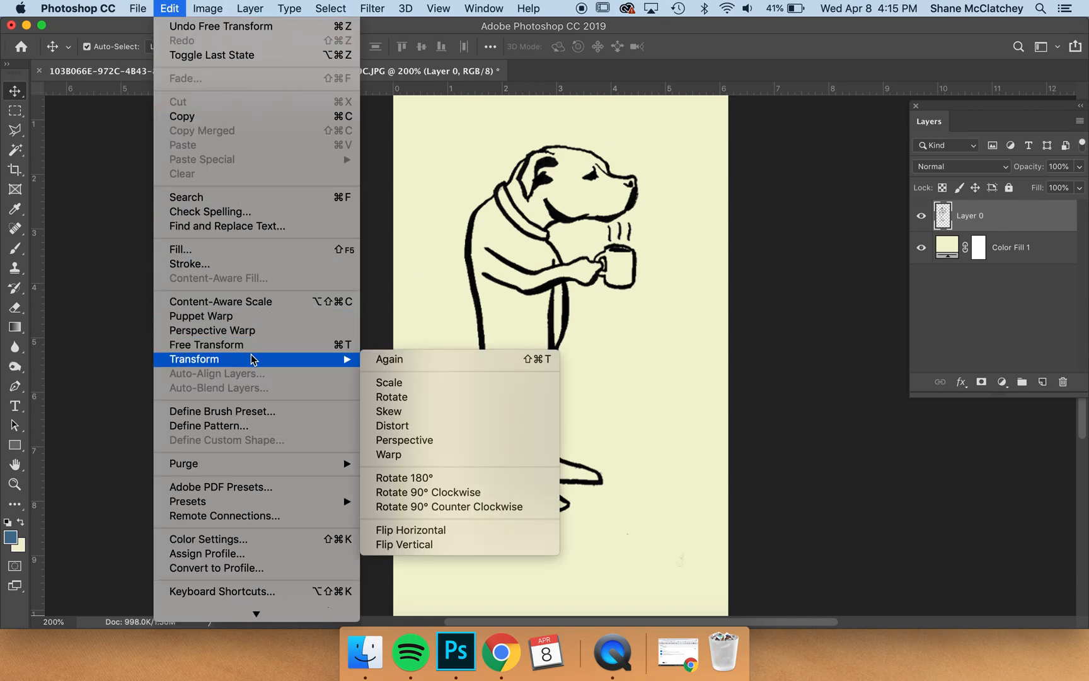
click(388, 455)
mouse_move(527, 436)
mouse_down()
mouse_move(521, 443)
mouse_move(544, 422)
mouse_up()
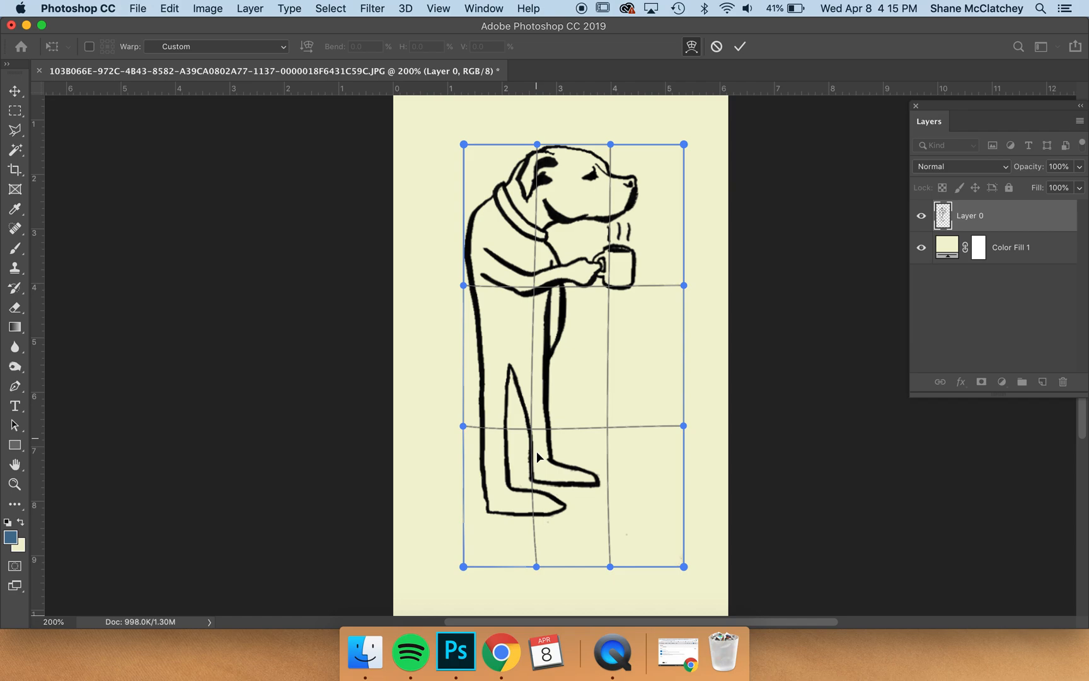
key(Return)
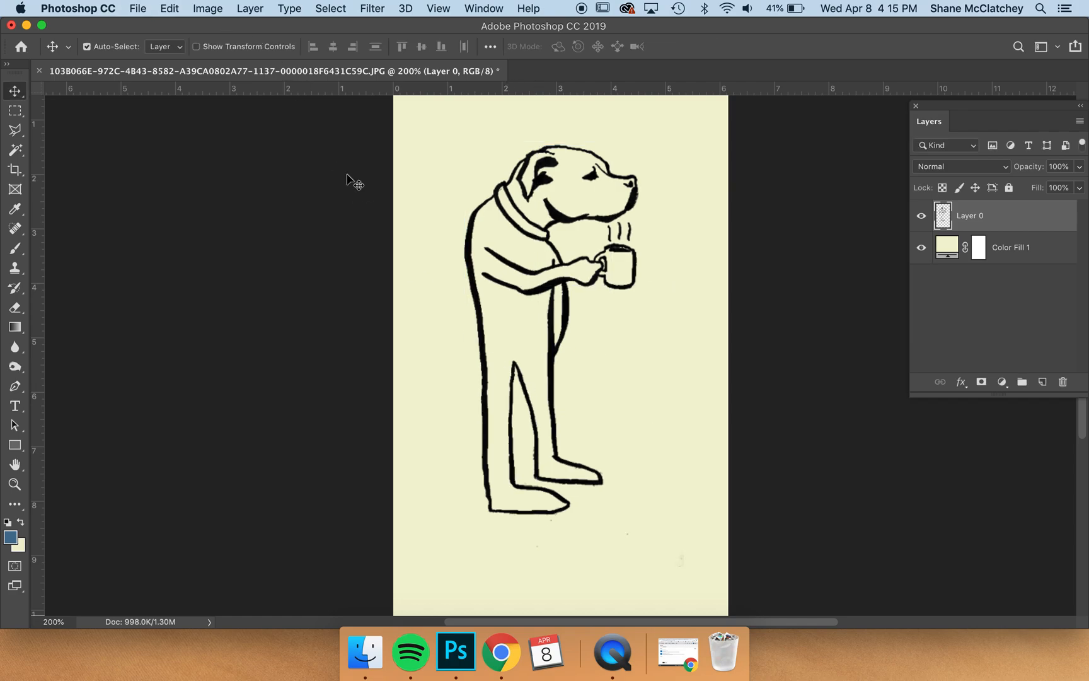
Select the inner line of the figure's rear leg with a narrow polygonal lasso selection
key(l)
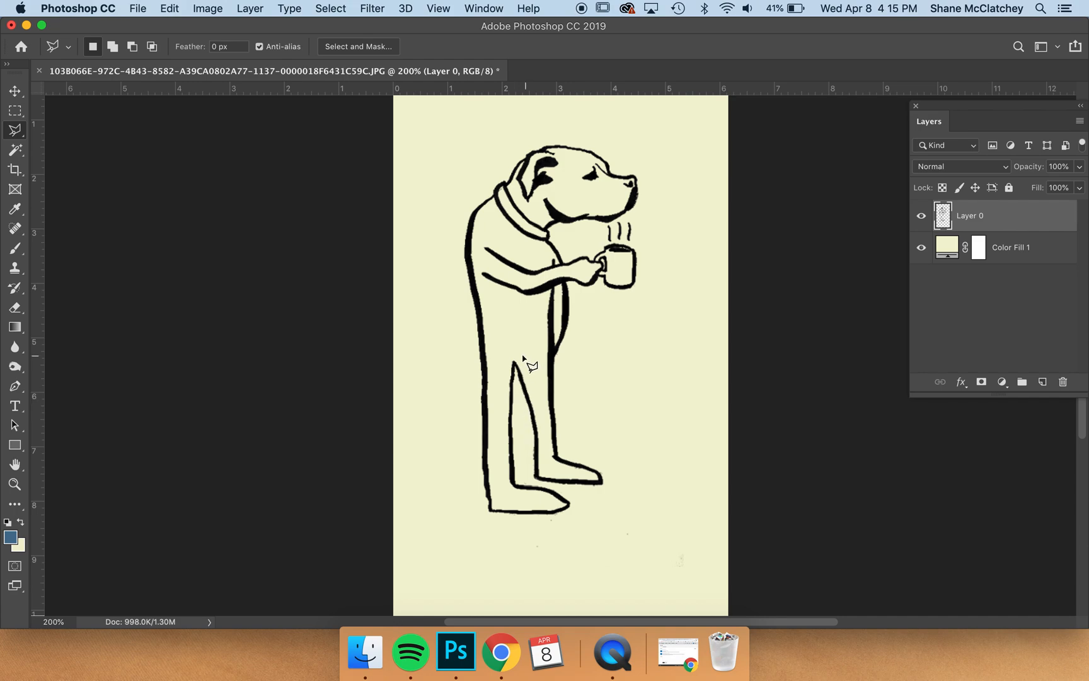
click(529, 356)
click(522, 446)
click(544, 472)
double_click(546, 424)
key(super+equal)
Warp the selected leg line slightly to adjust its contour, and clear the selection
click(162, 5)
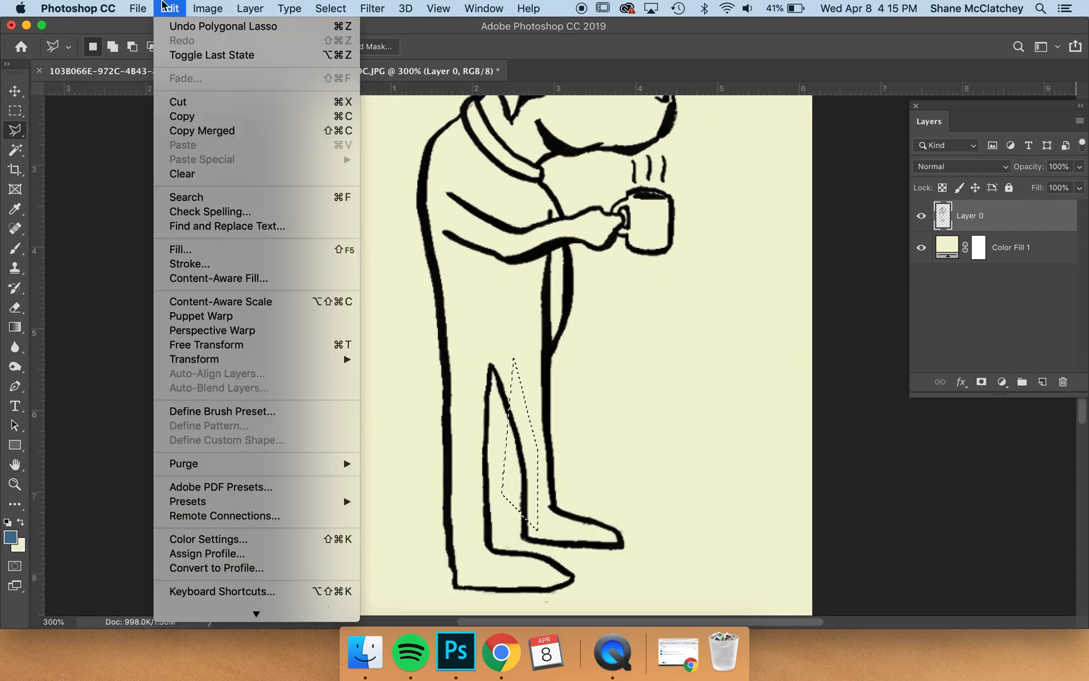
mouse_move(255, 360)
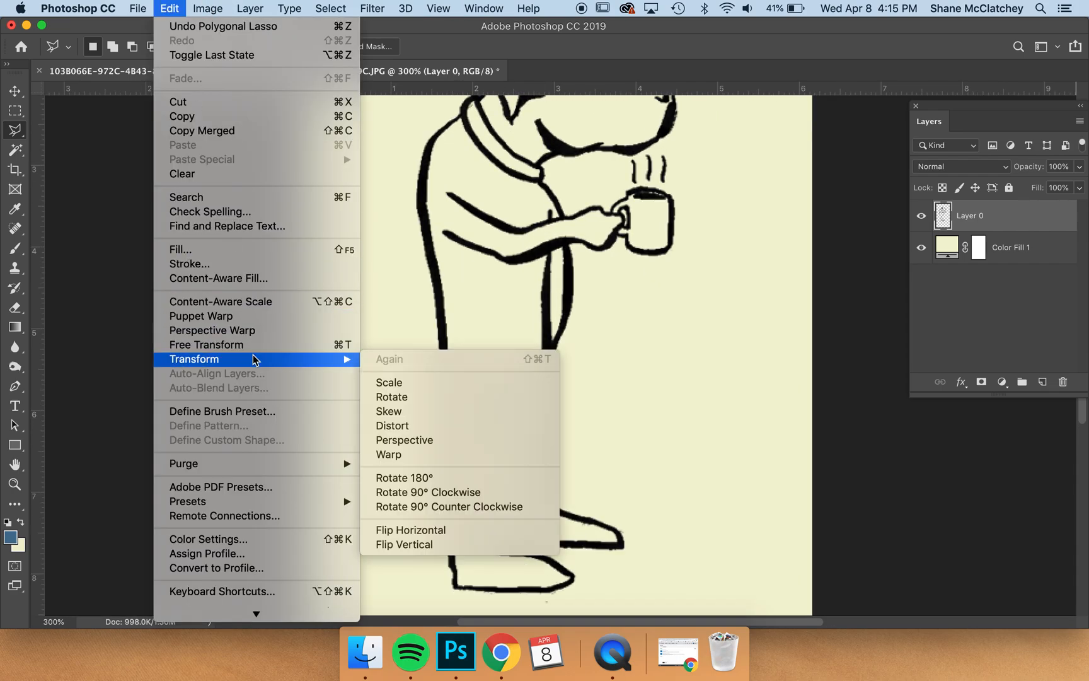
click(387, 455)
drag(516, 452, 514, 453)
key(Return)
key(super+d)
key(l)
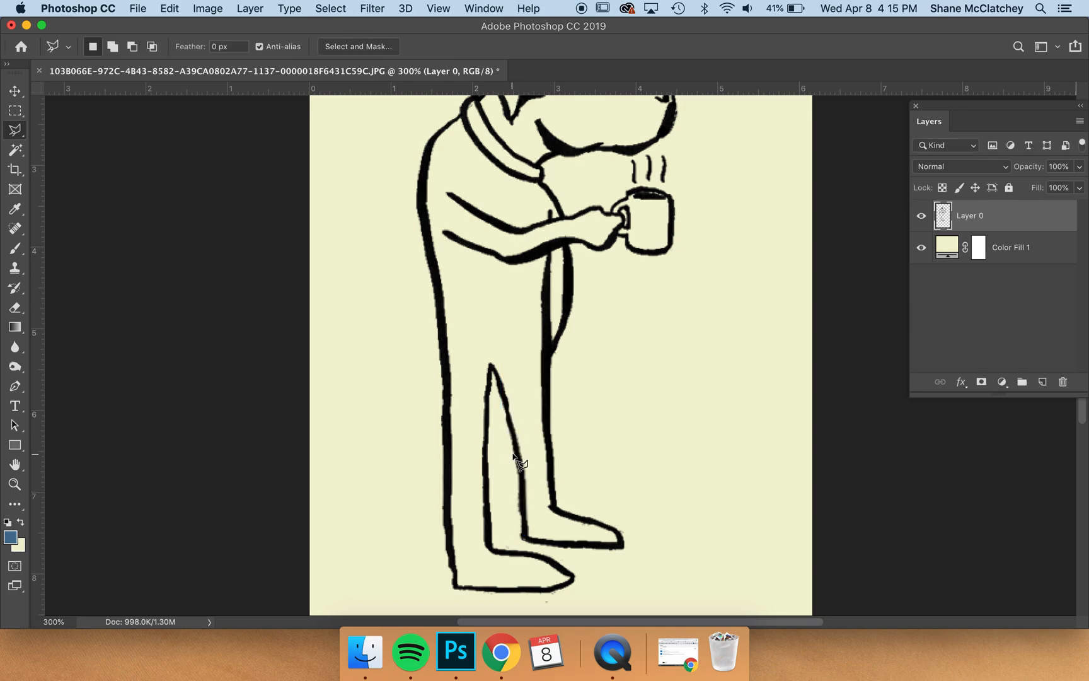
Move the line drawing slightly upward on the page to leave more space below the feet
scroll(514, 457, up, 5)
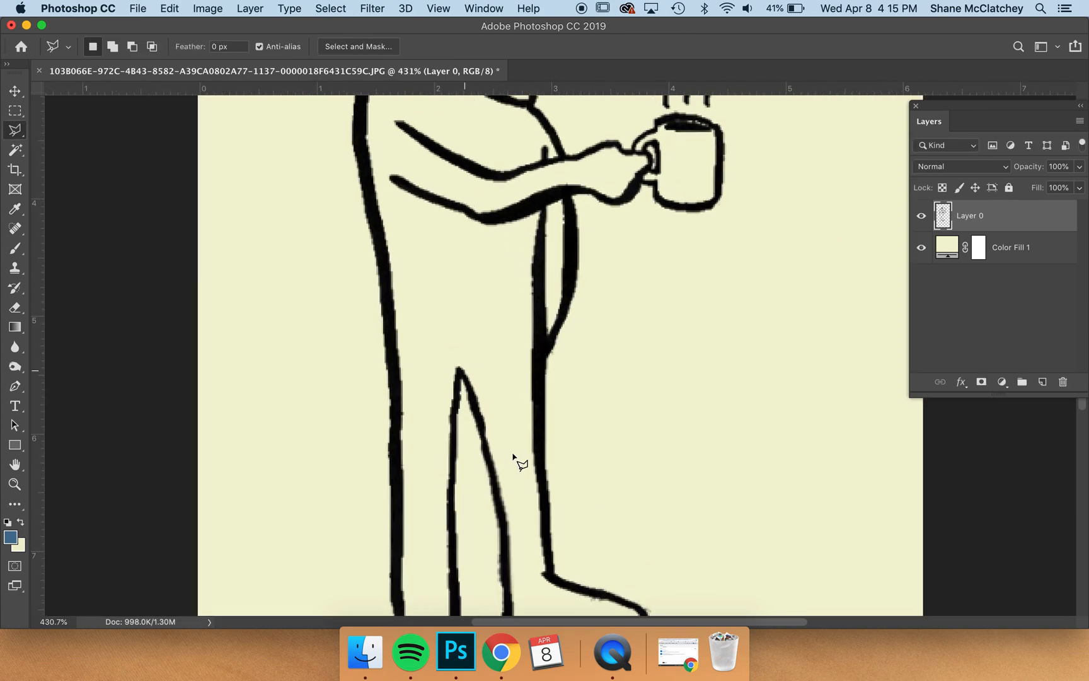
key(v)
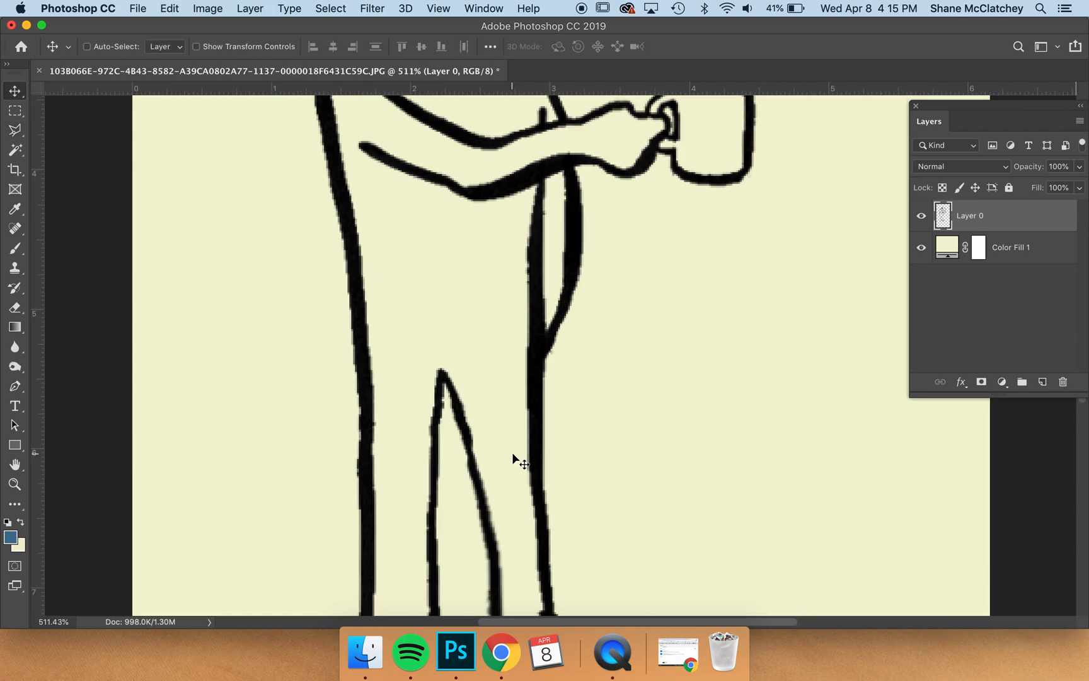
key(super+0)
mouse_move(554, 364)
mouse_down()
mouse_move(548, 337)
mouse_move(557, 348)
mouse_up()
key(super+1)
Add the text "TODAY IS A DAY" below the figure's feet and set its font to Porter Bold DEMO
key(t)
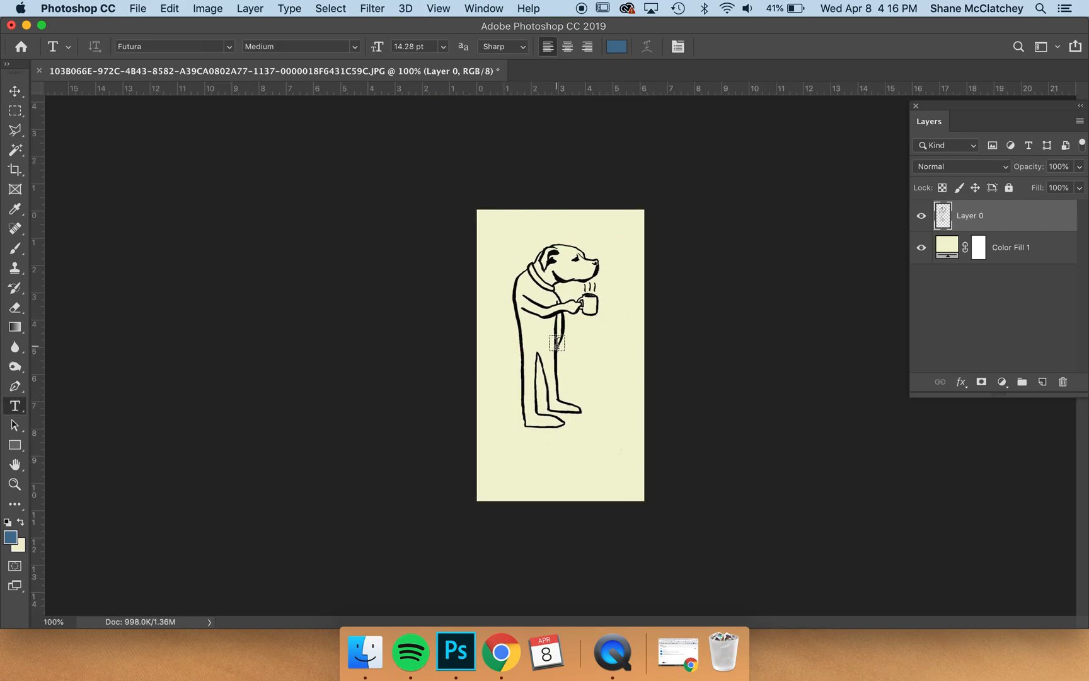
click(499, 455)
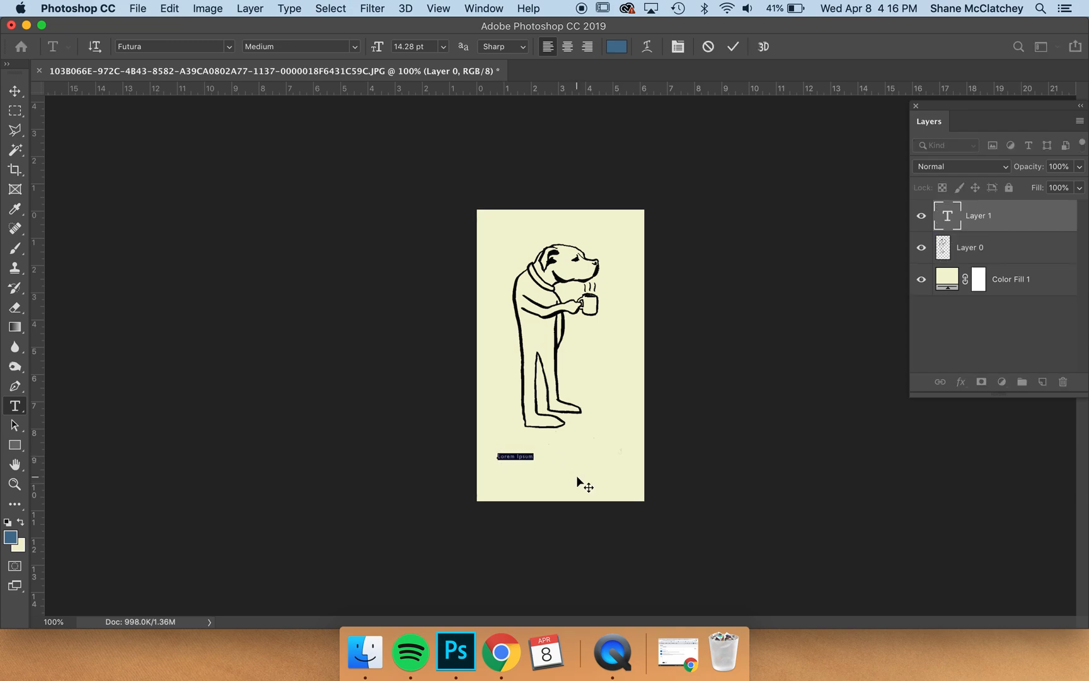
text(TODAY IS A DAY)
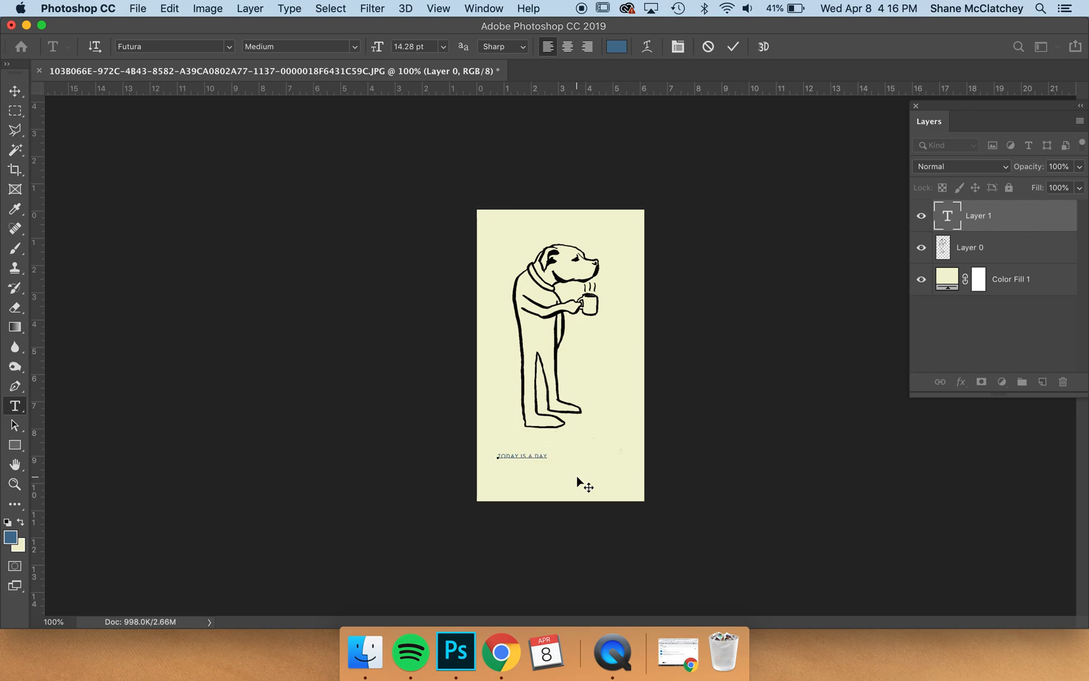
drag(546, 455, 487, 456)
click(232, 48)
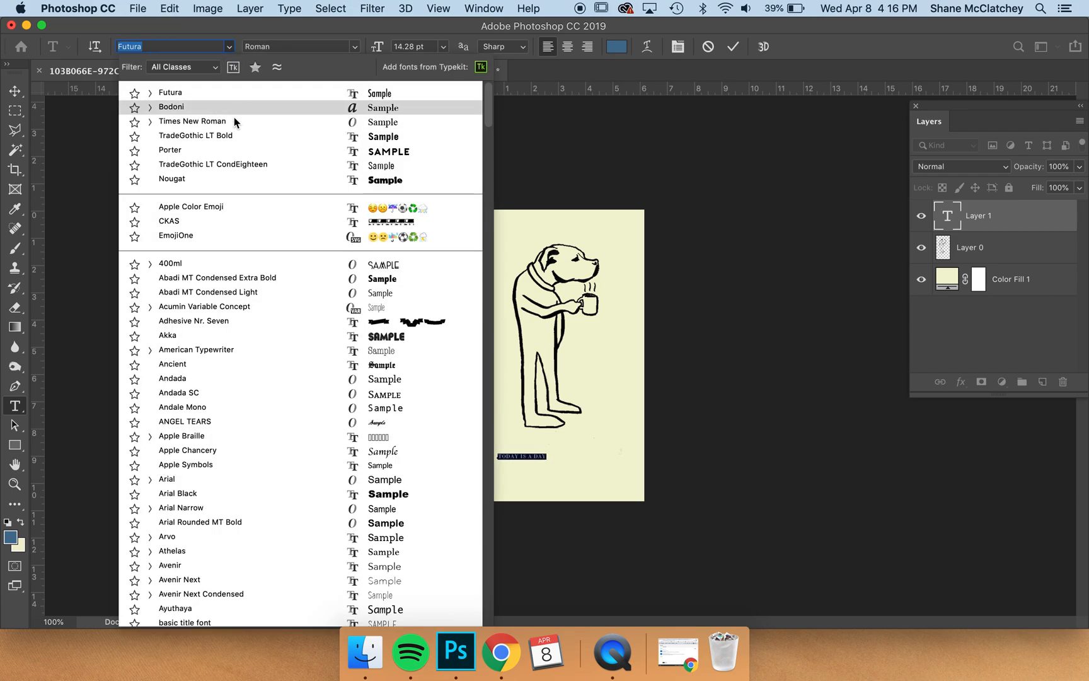
click(231, 152)
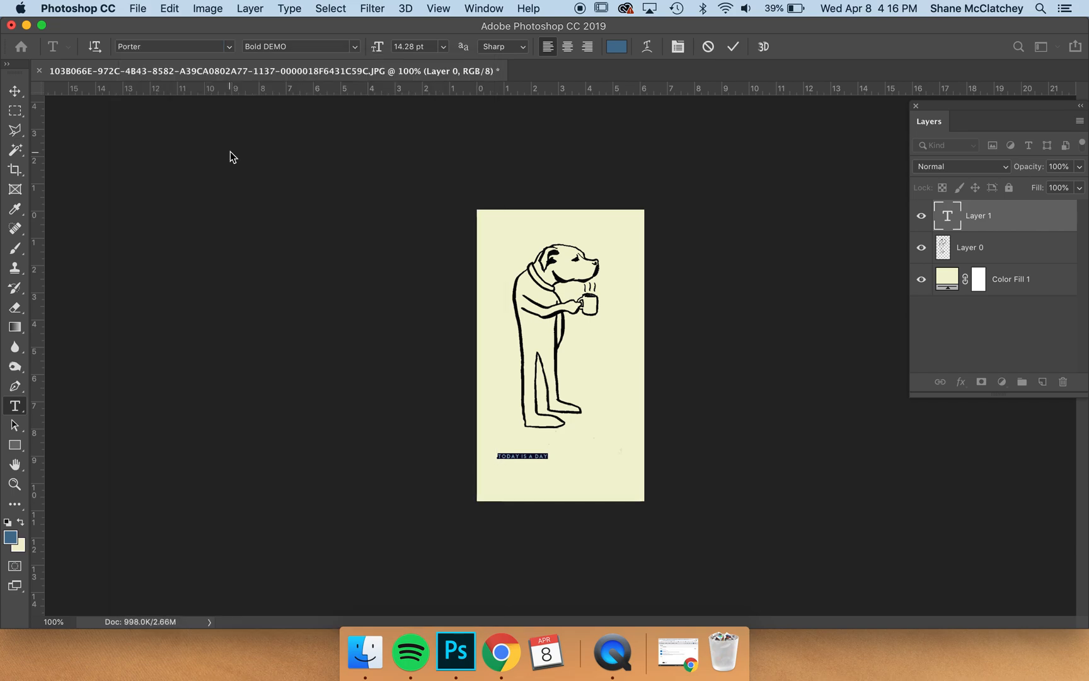
click(14, 91)
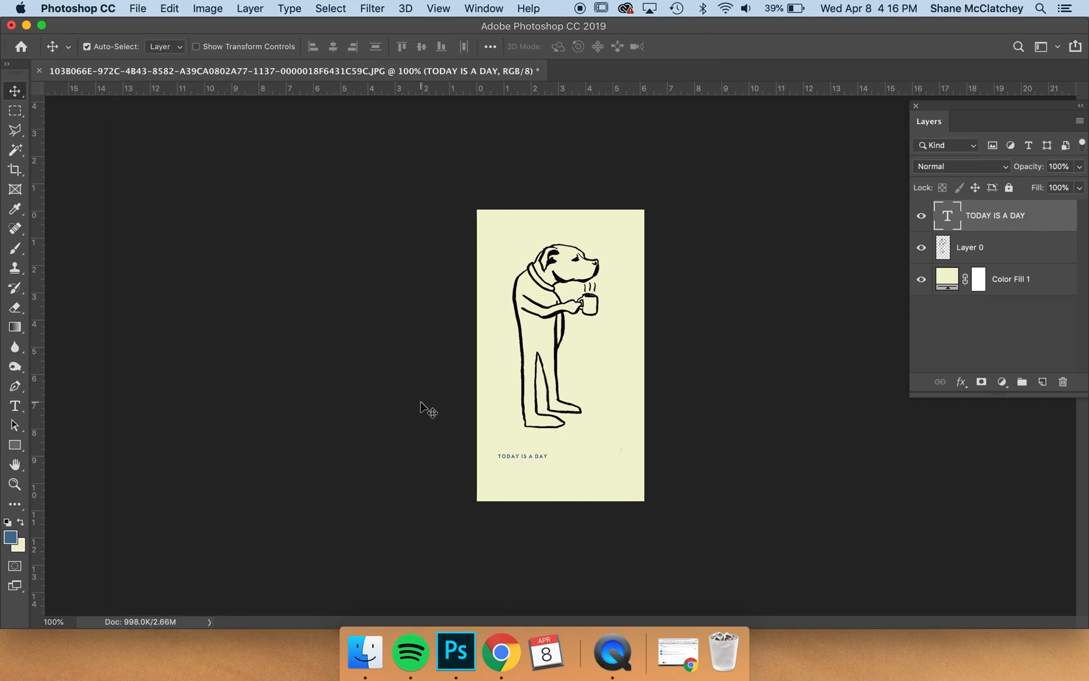
Enlarge the caption to about 35.5 pt with Free Transform and shift it slightly down beneath the figure
key(super+t)
drag(550, 452, 615, 402)
key(Return)
key(super+0)
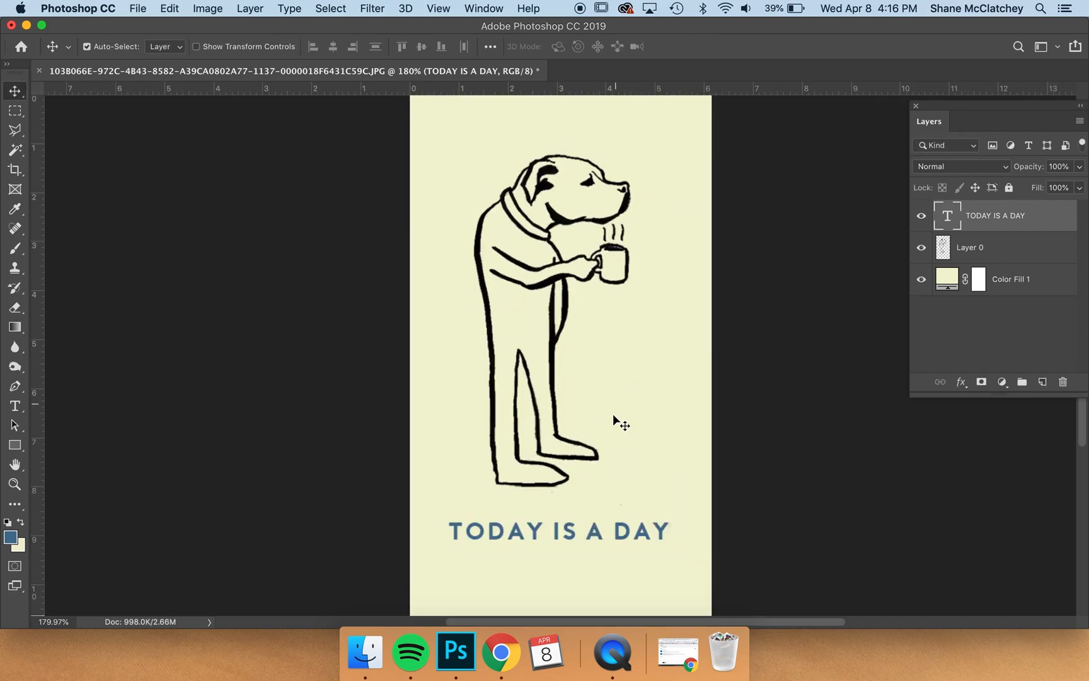
drag(591, 536, 586, 541)
Change the color of the whole "TODAY IS A DAY" caption to black
double_click(585, 541)
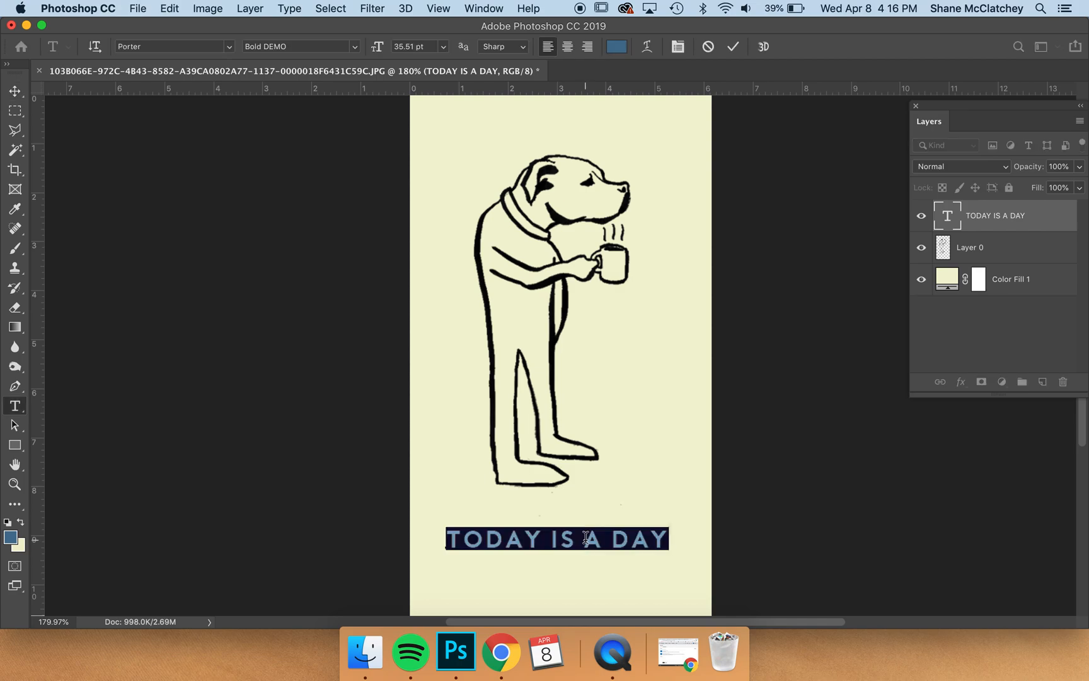
click(616, 46)
drag(653, 429, 532, 577)
click(861, 376)
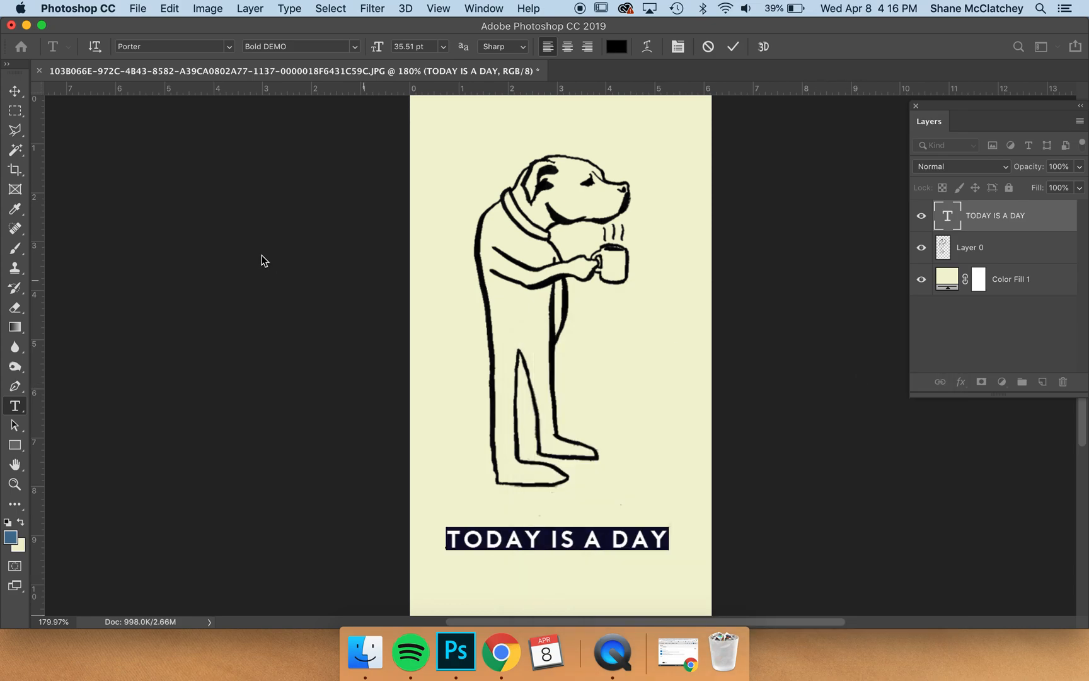
click(15, 91)
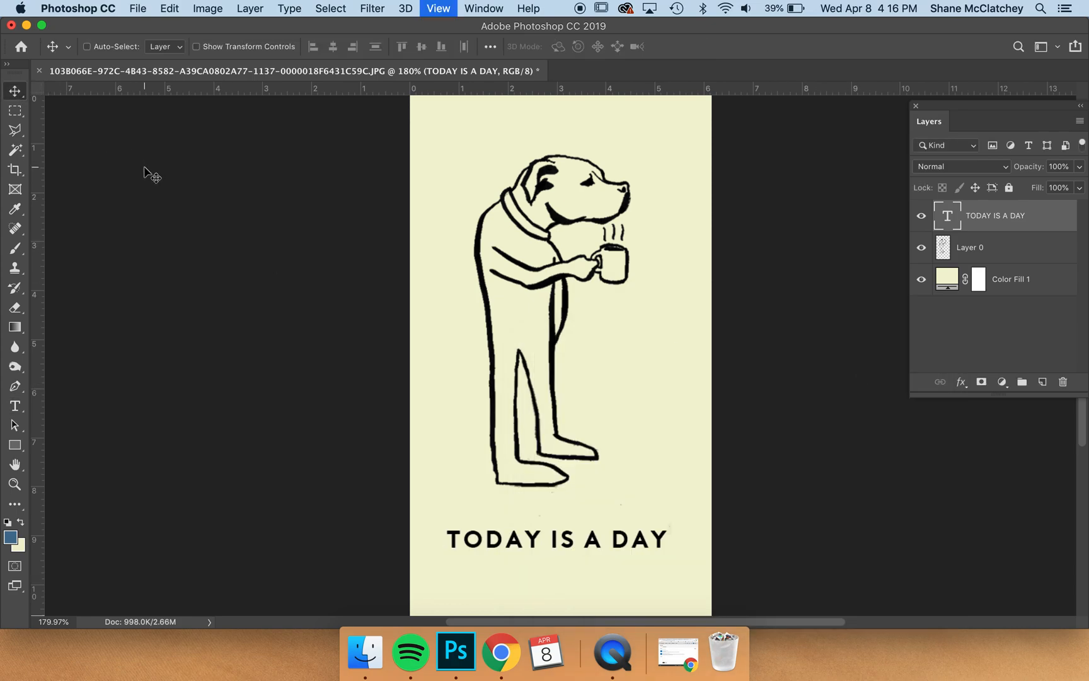
Save the artwork to the Desktop in Photoshop format with its layers
key(super+1)
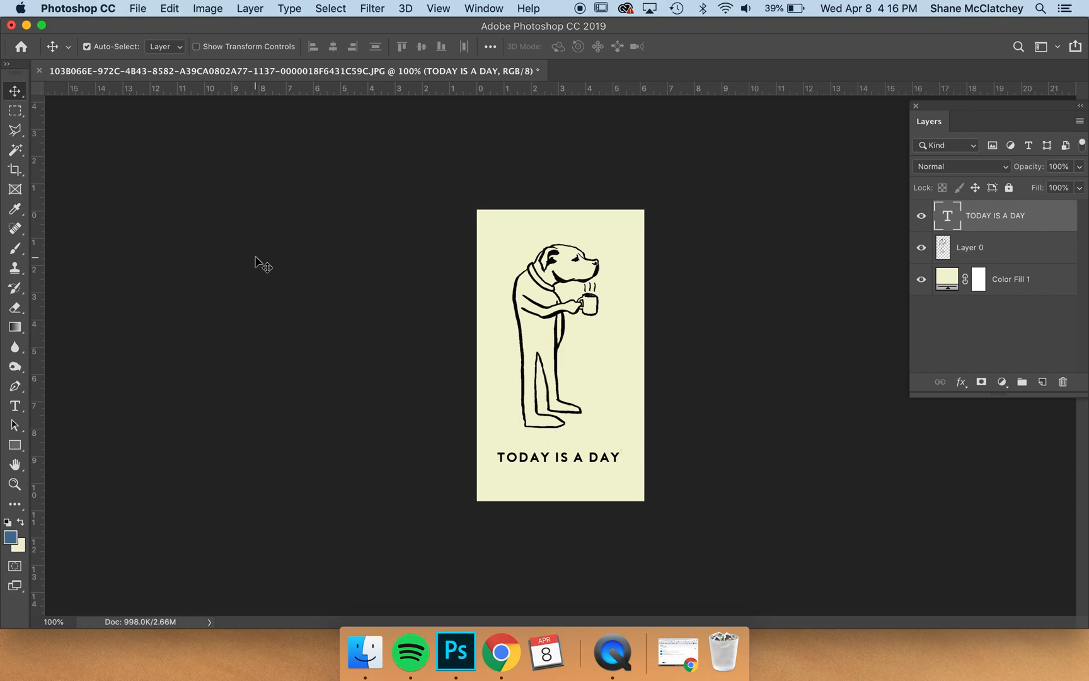
key(super+s)
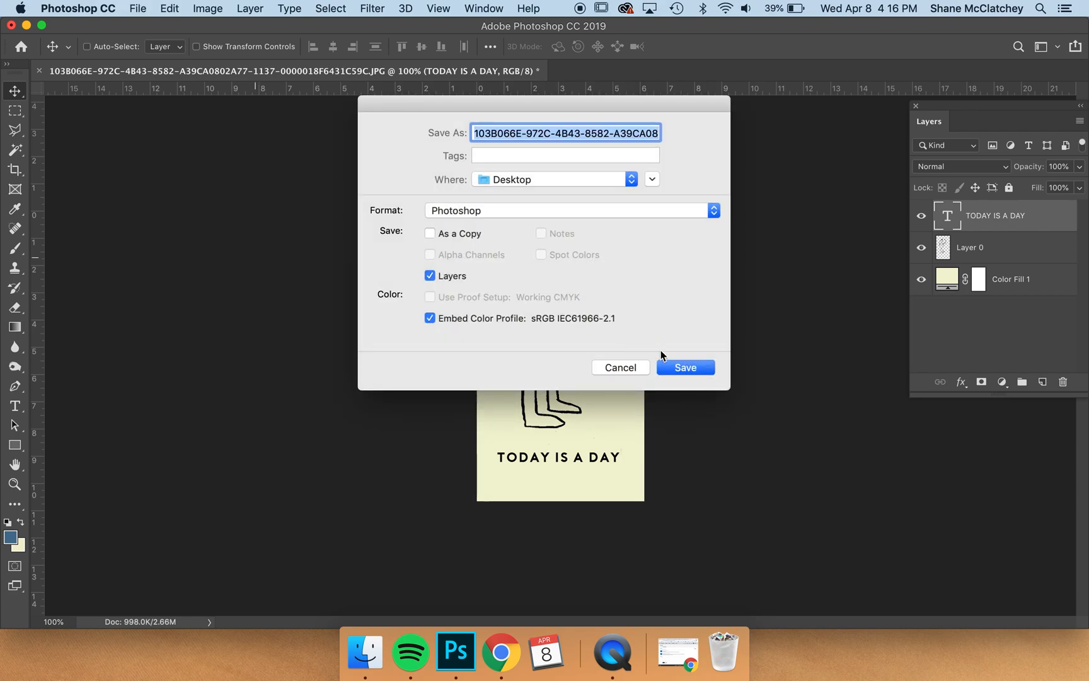